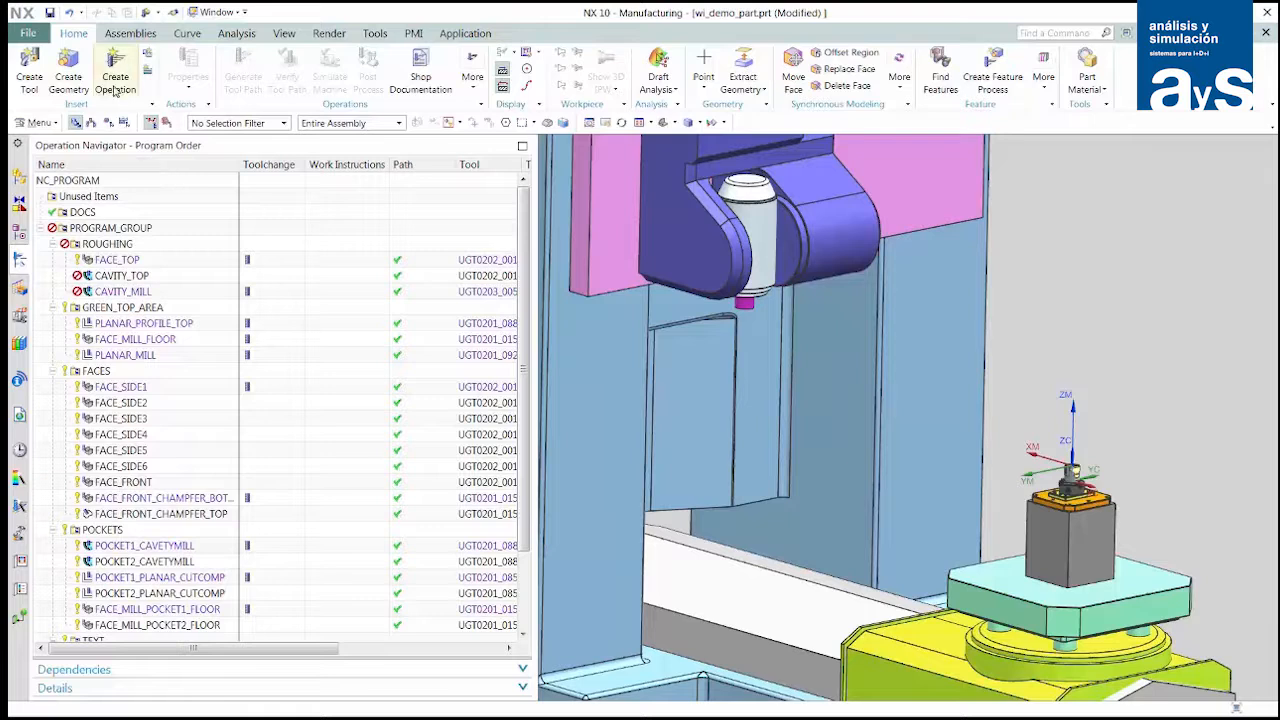
- Create a work_instruction documentation operation named general_setup in the DOCS program and give its first sheet the General Instructions format
click(115, 84)
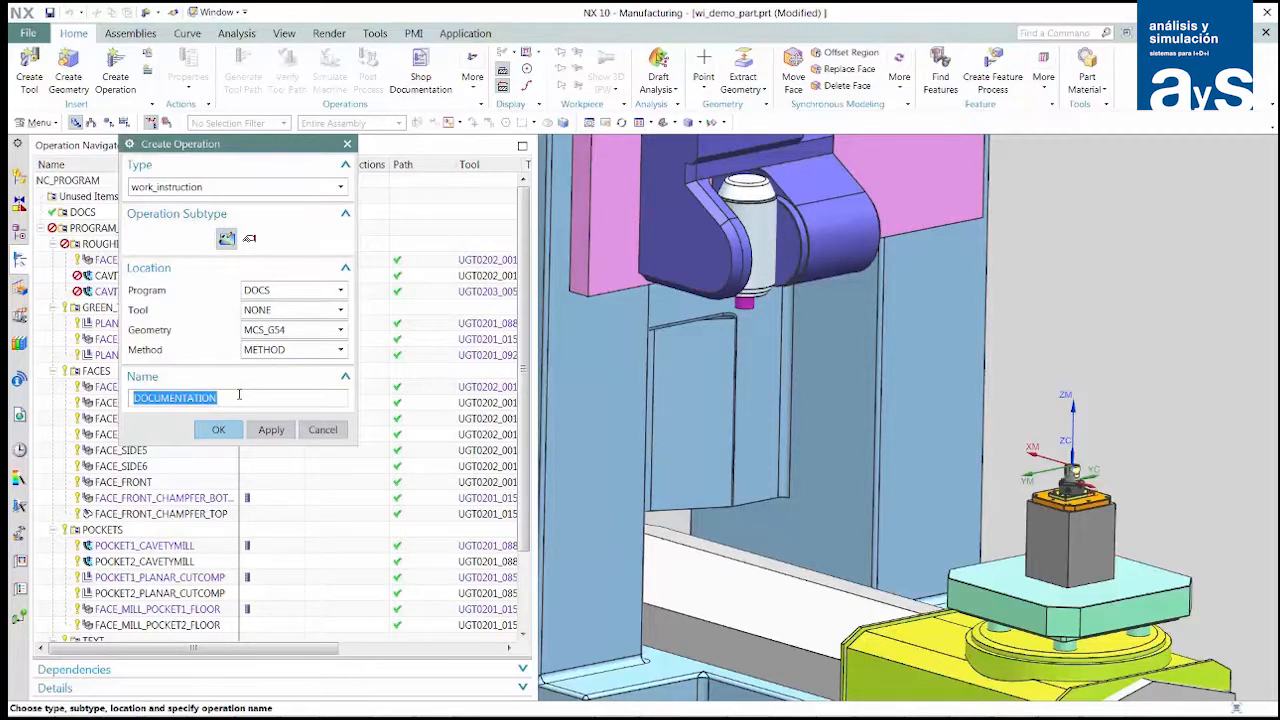
text(general_setup)
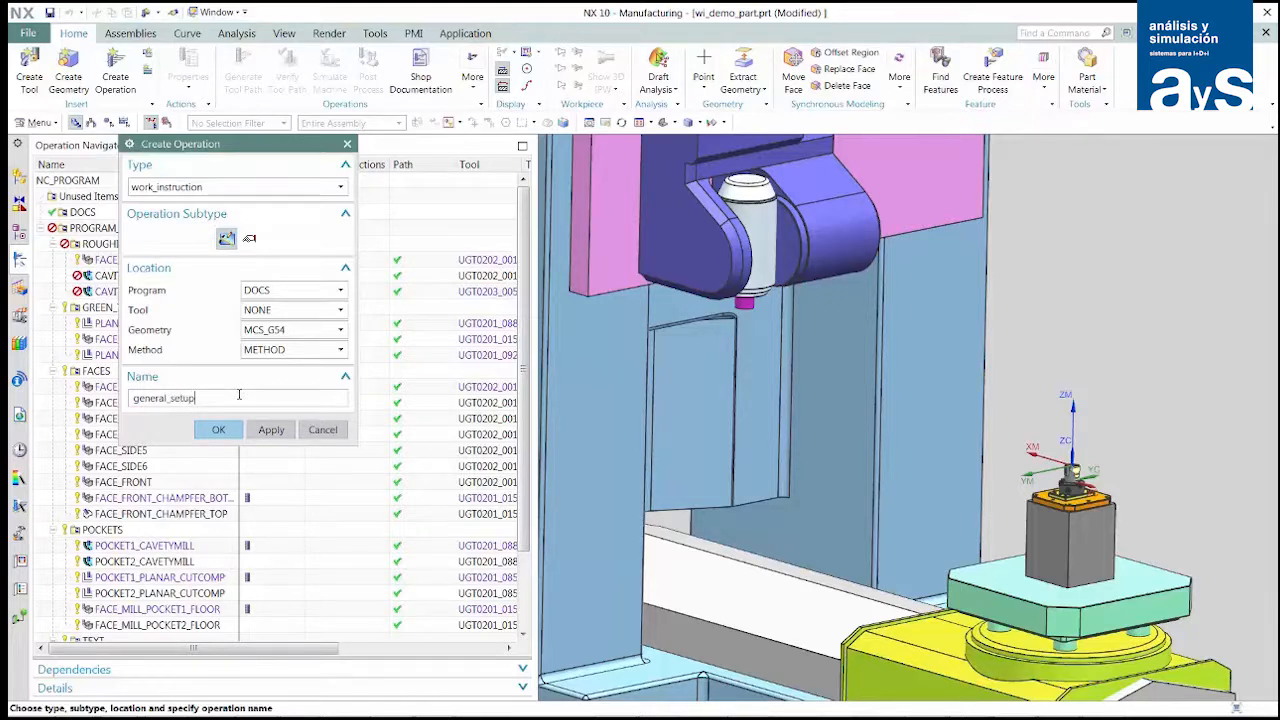
key(Return)
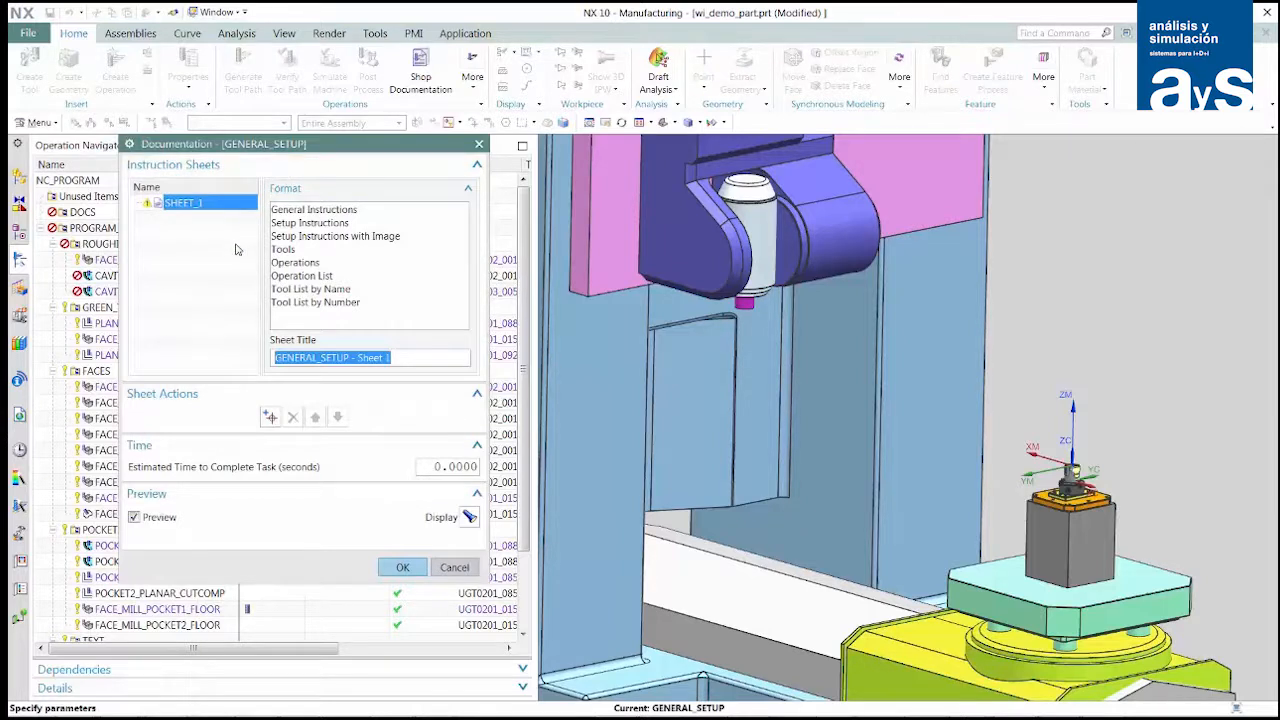
right_click(361, 365)
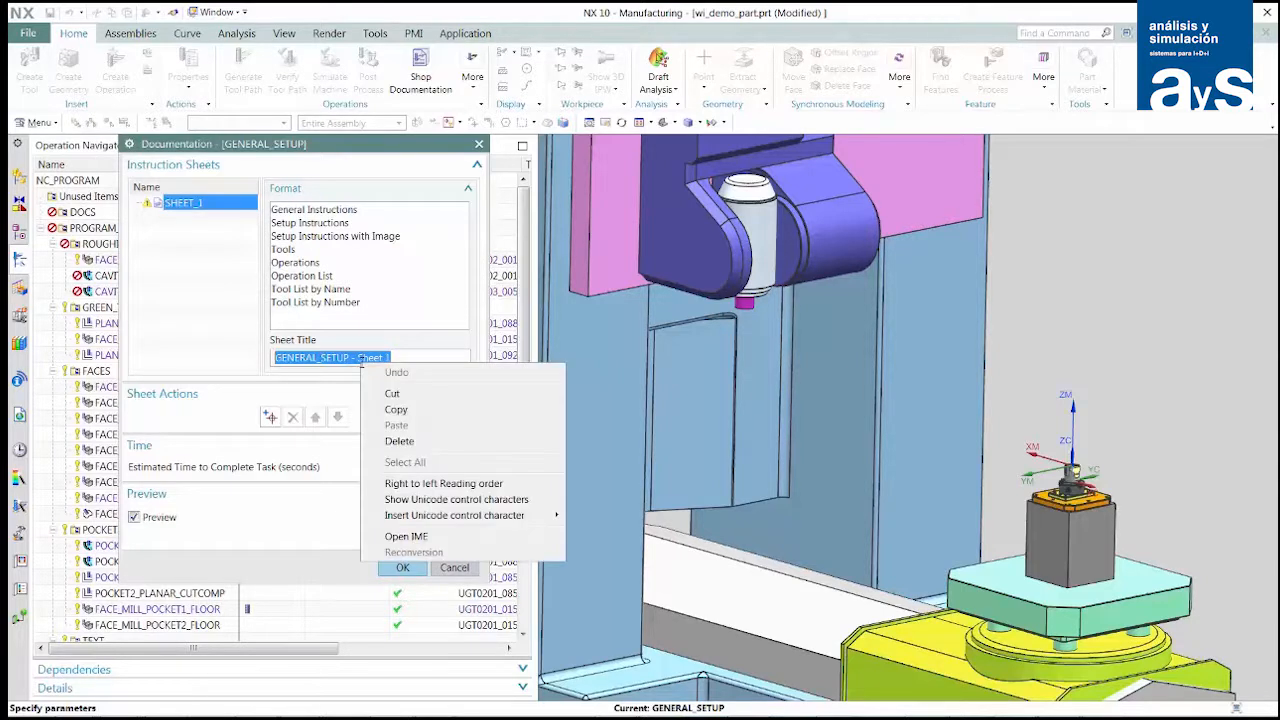
click(313, 214)
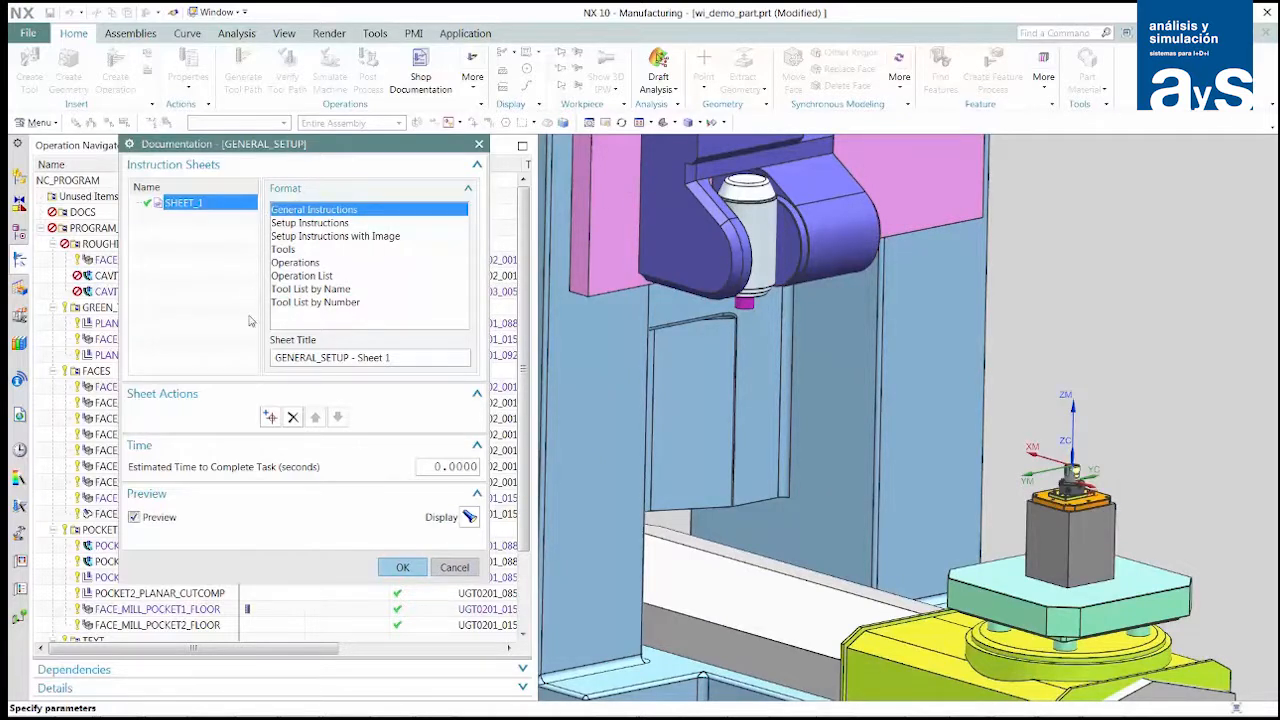
- Add a second sheet with the Setup Instructions format and save the current machine view as the camera for its product view
click(272, 418)
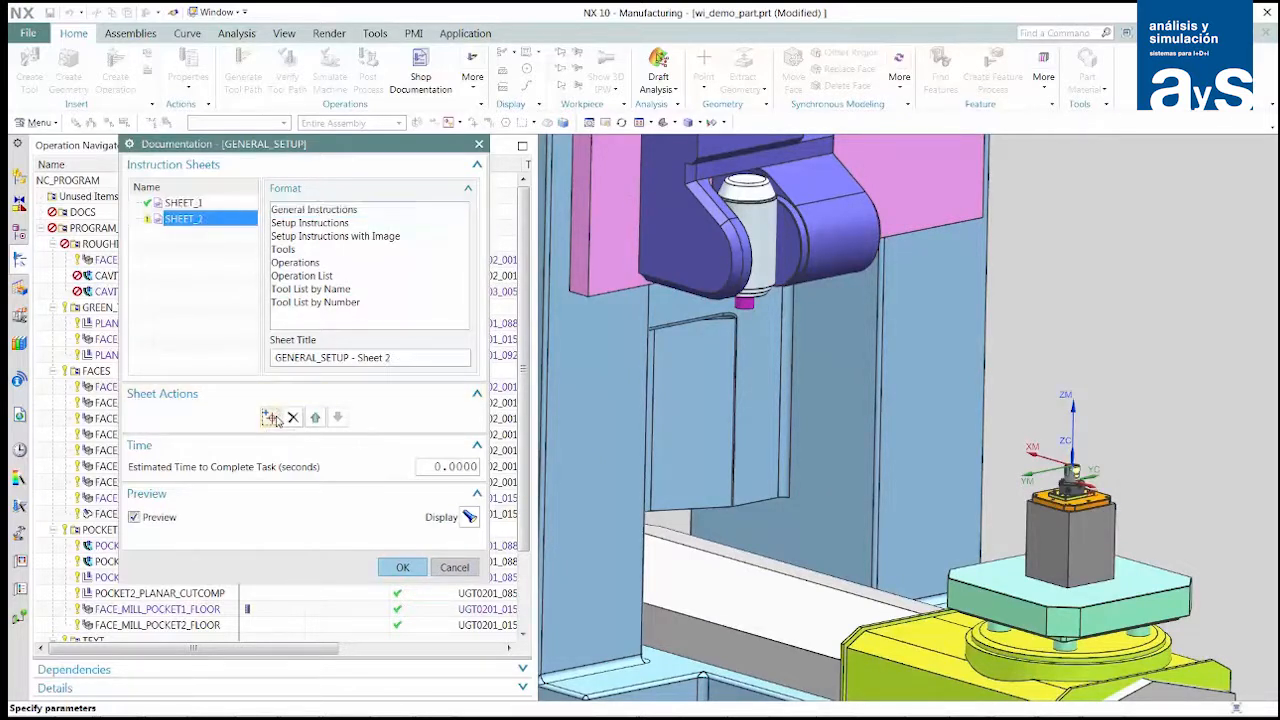
click(298, 228)
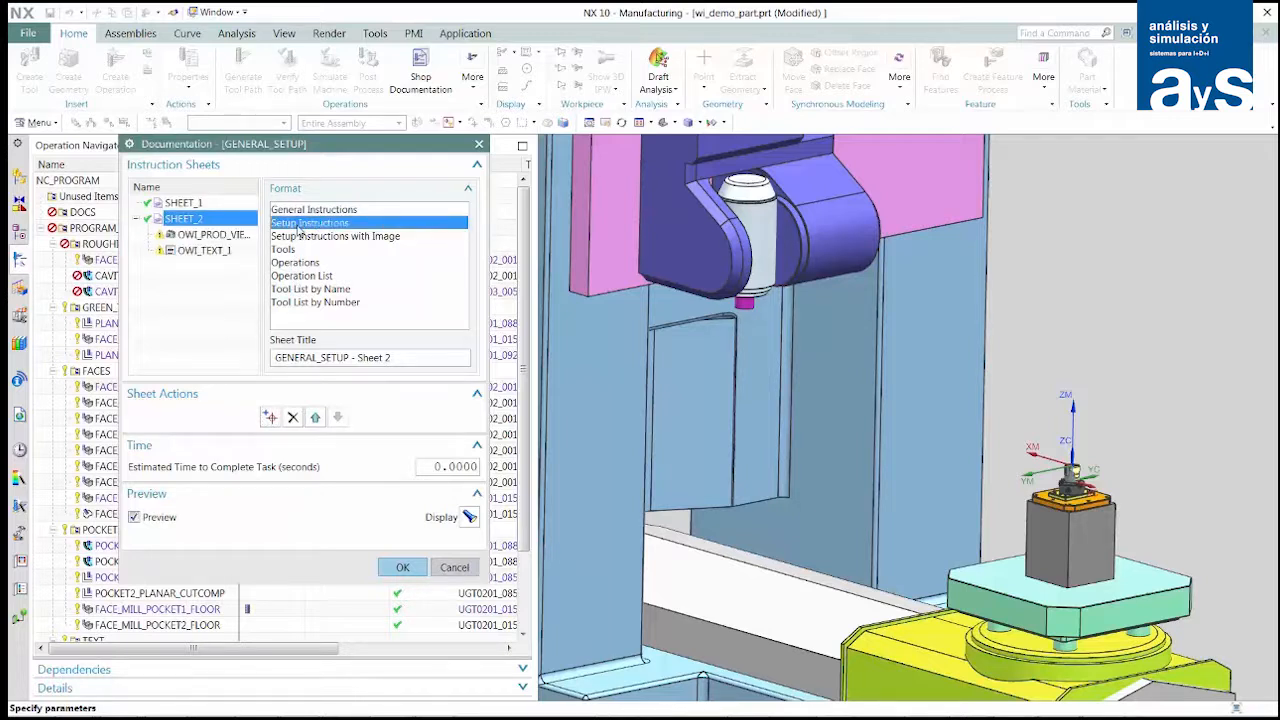
click(187, 238)
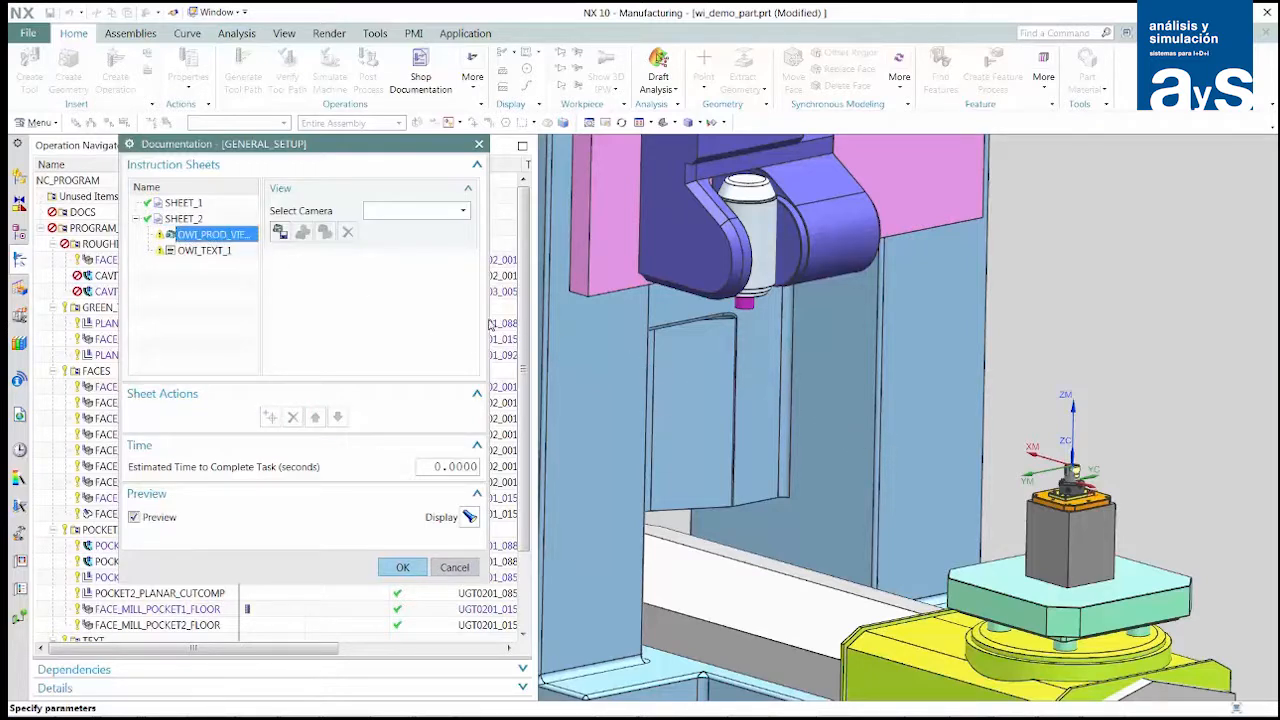
click(280, 233)
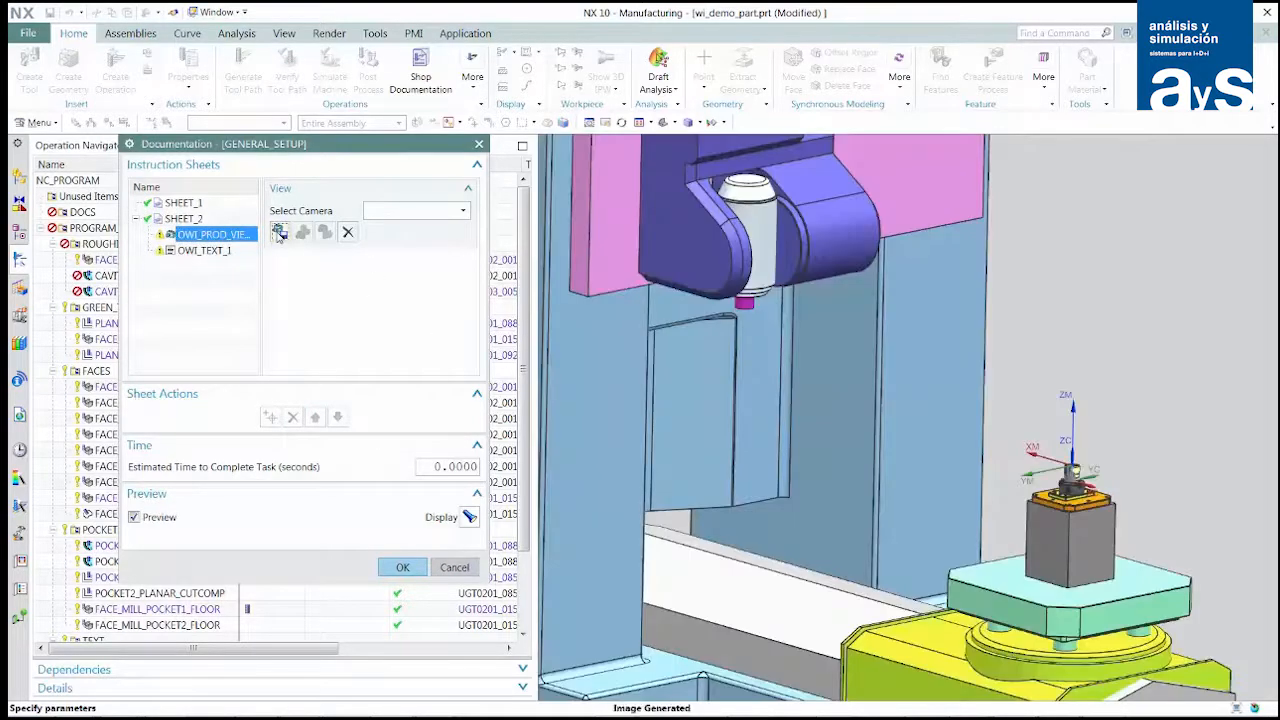
- Fill the second sheet's text with the quick texts "Review Fixture Diagram for this Setup" and "Clean chips from part with compressed air"
click(198, 251)
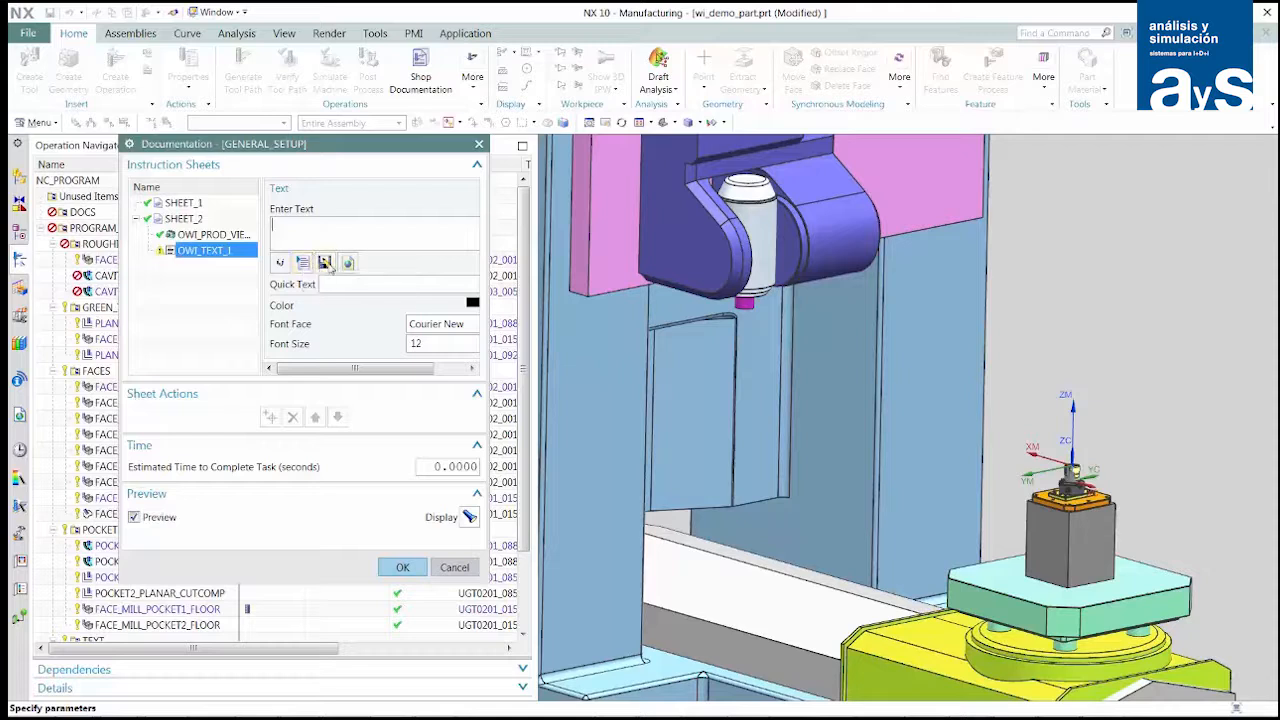
drag(488, 254, 556, 272)
click(533, 300)
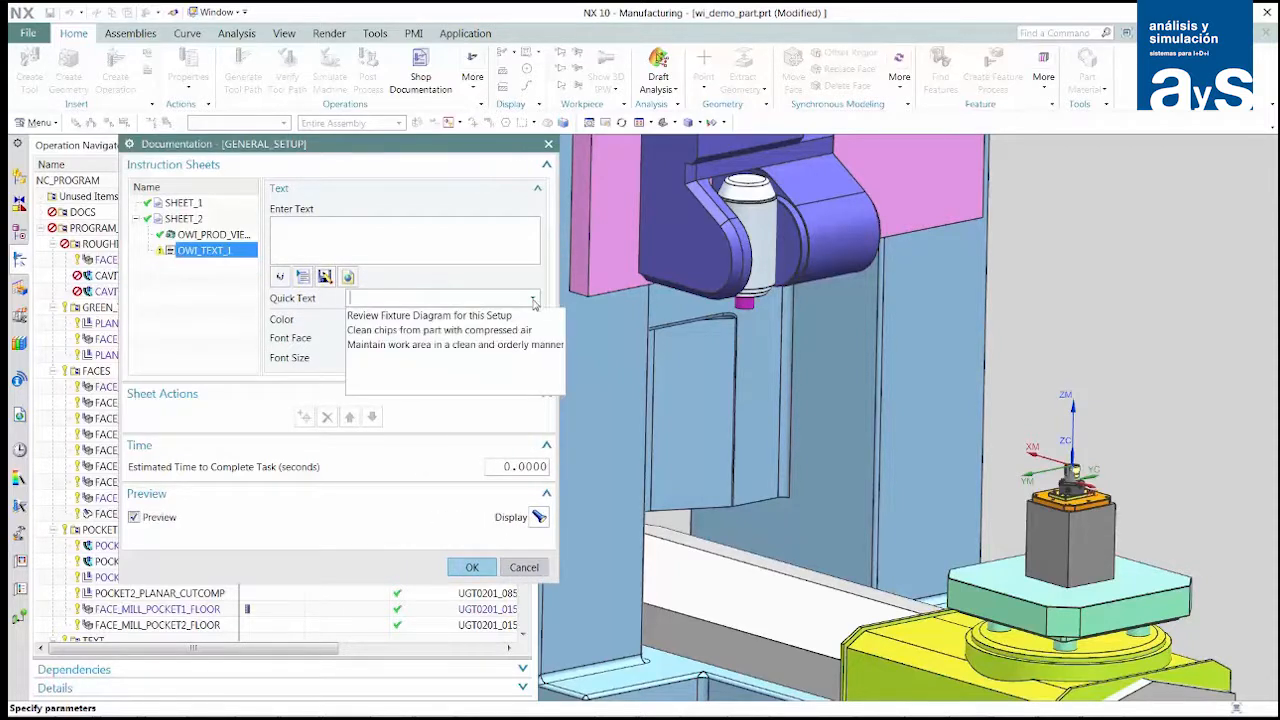
click(505, 316)
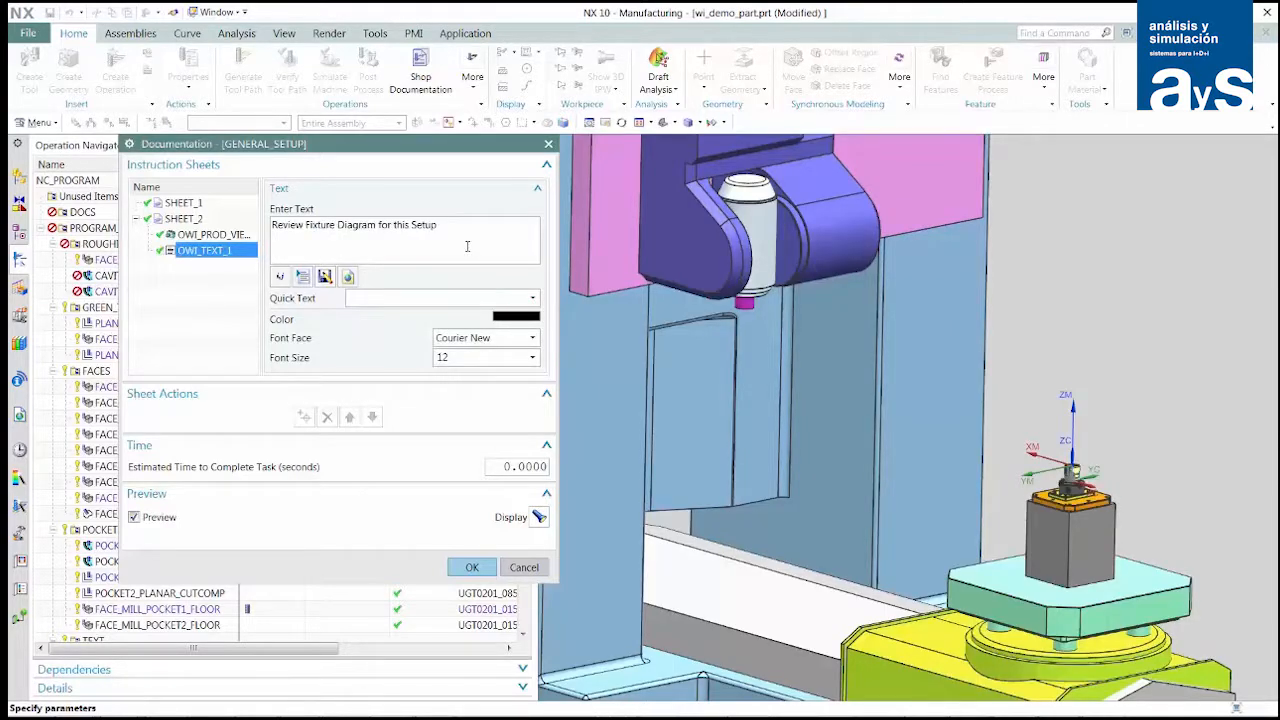
click(535, 301)
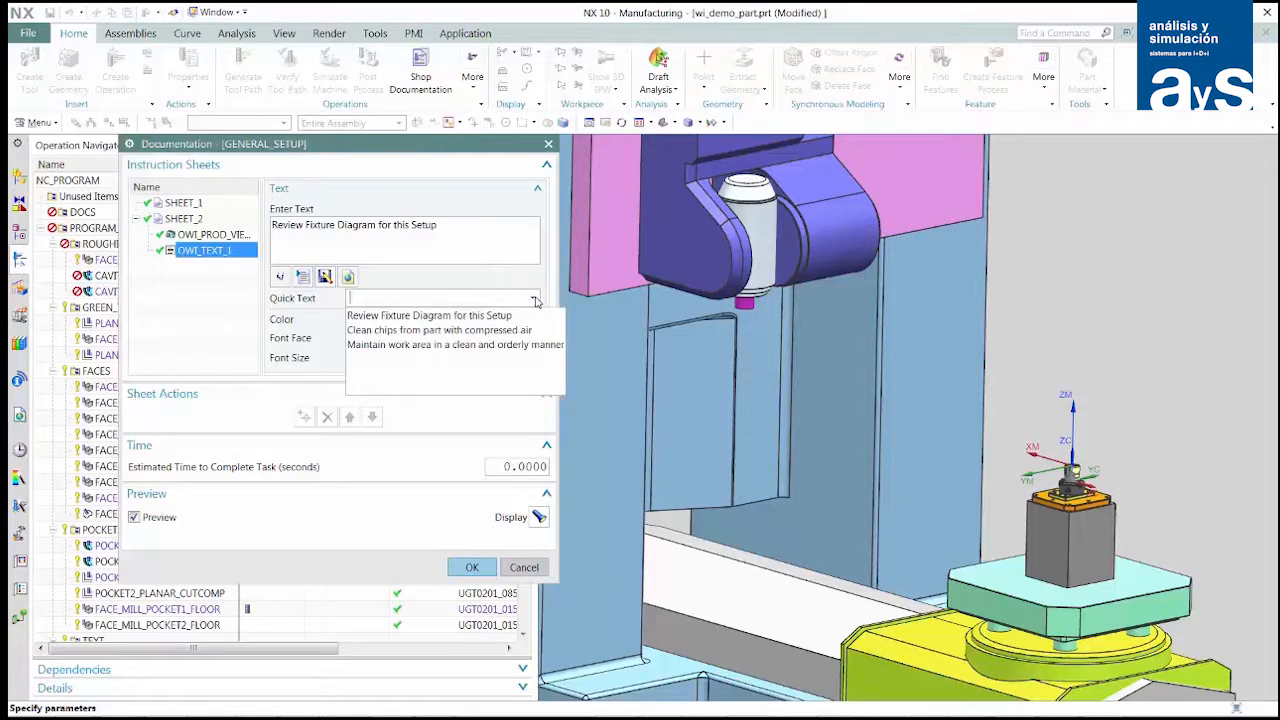
click(497, 332)
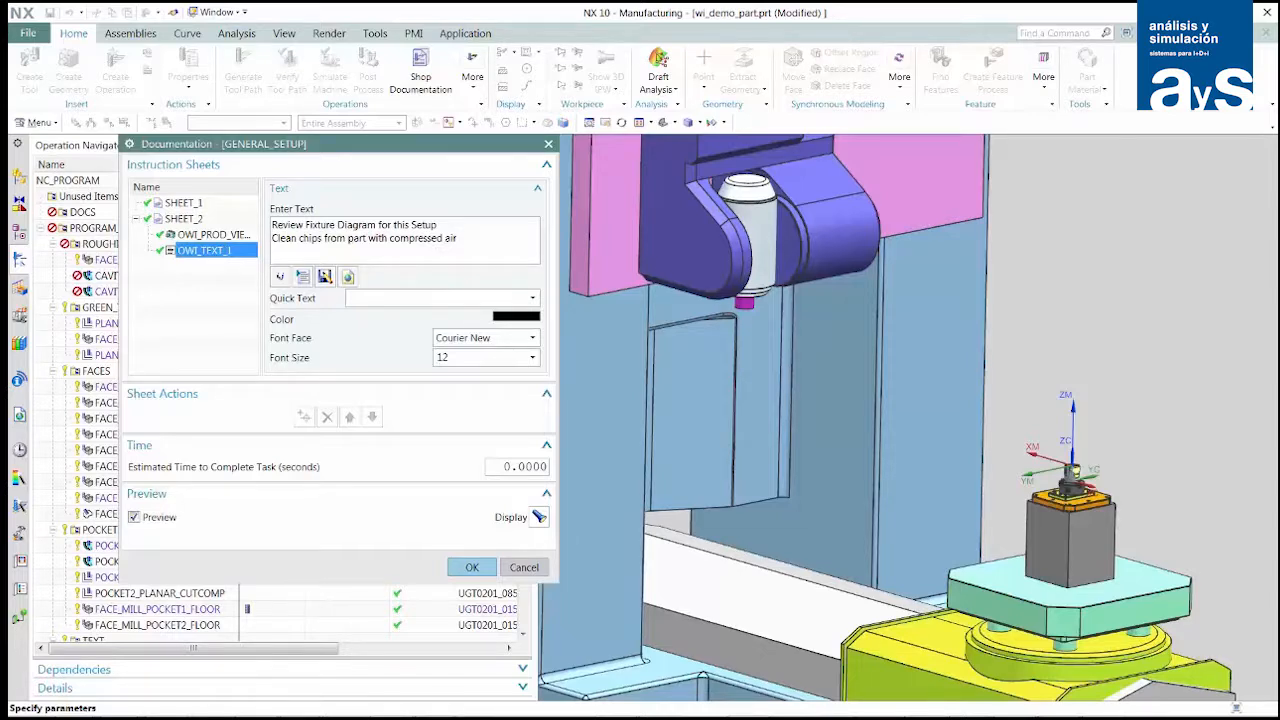
- Review the setup sheet preview in the browser window and accept the GENERAL_SETUP documentation
drag(1279, 121, 603, 143)
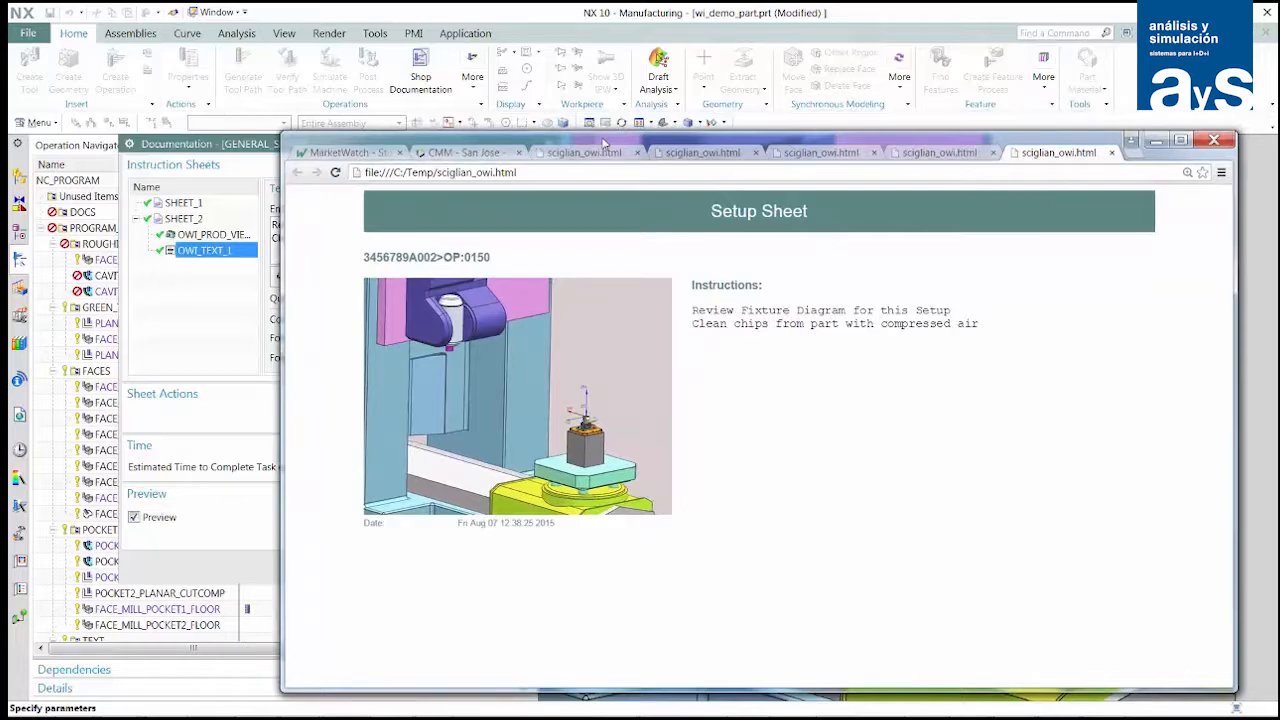
drag(603, 143, 1279, 143)
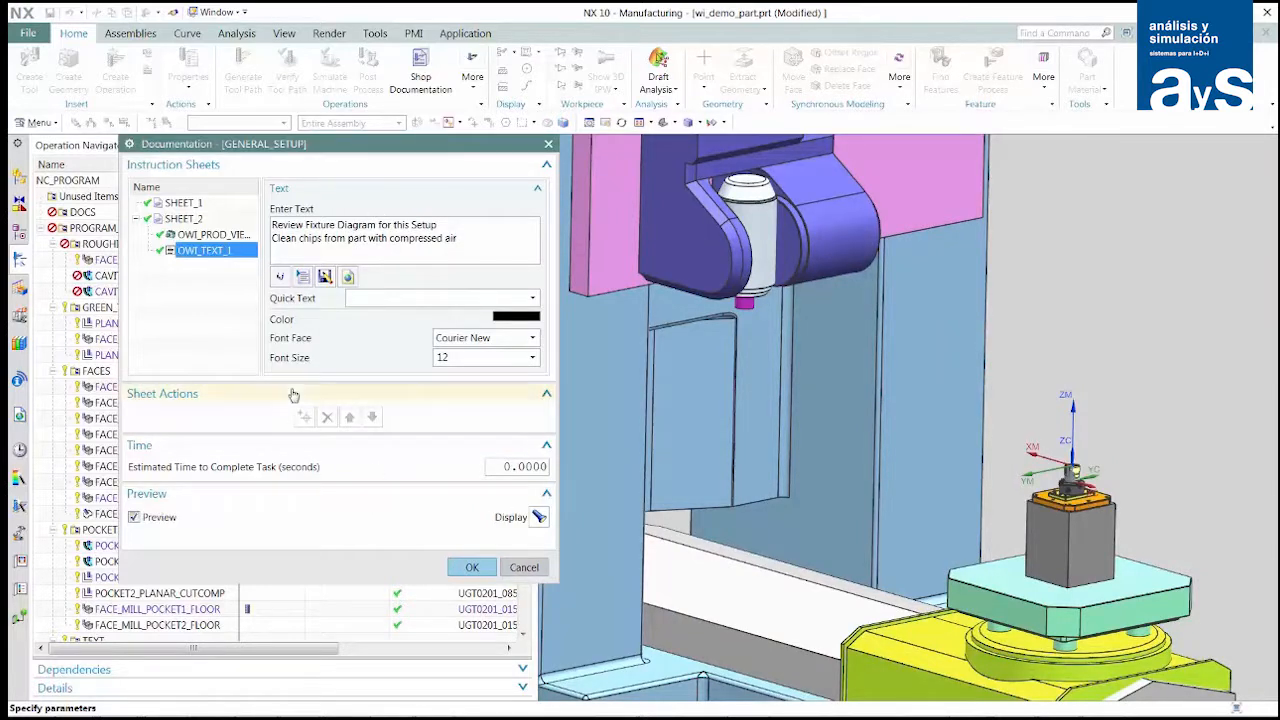
click(467, 568)
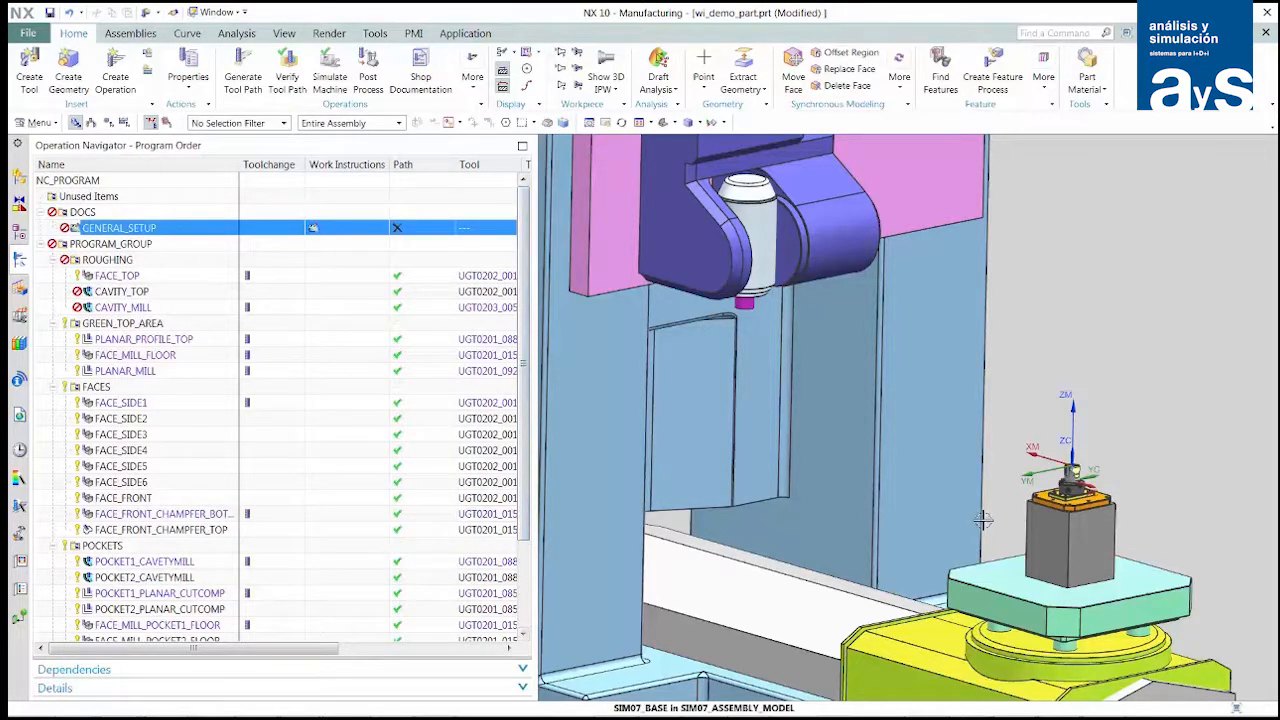
- Make the "WorkInstructions" model view the work view and frame the chuck and clamped part close up
scroll(983, 520, down, 2)
scroll(1017, 524, up, 7)
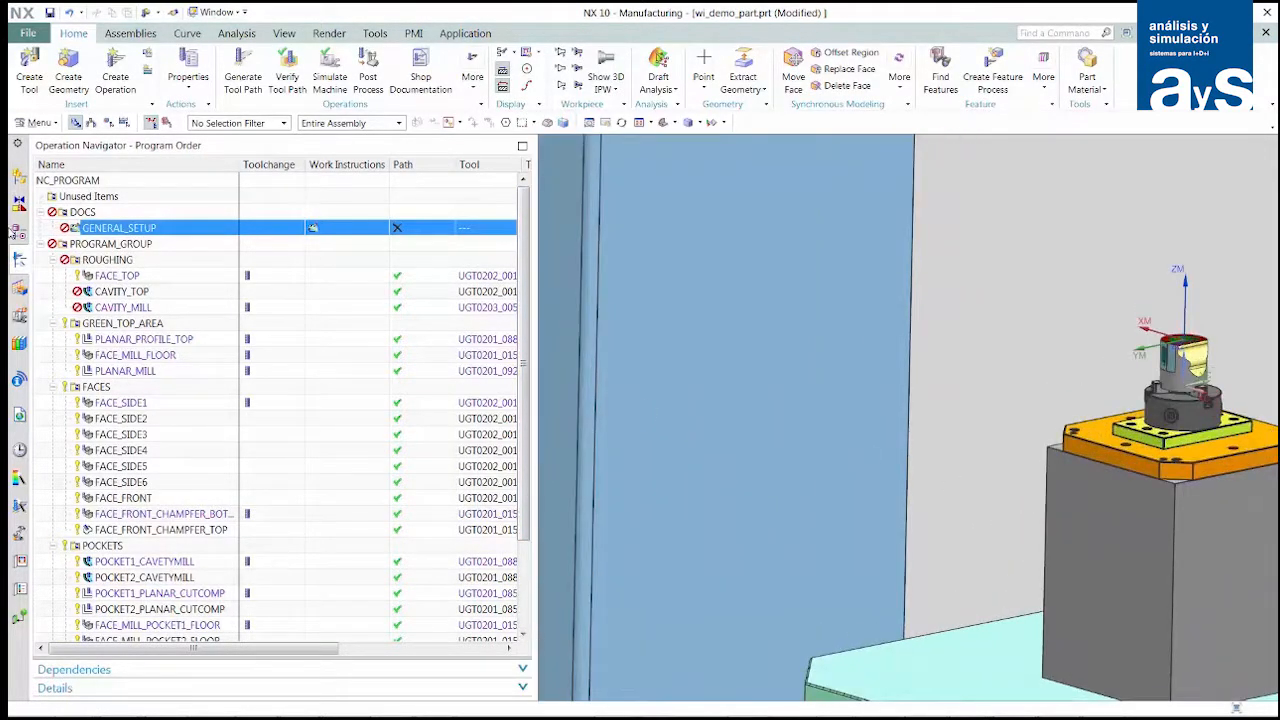
click(17, 232)
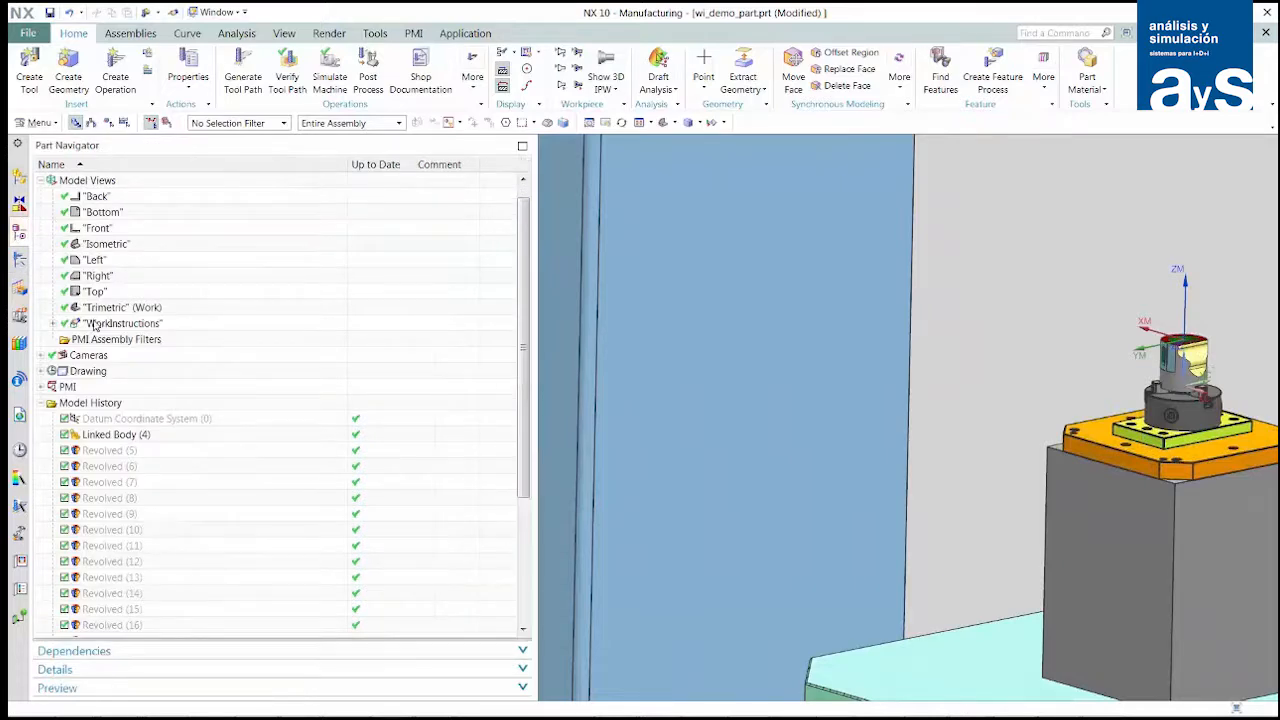
double_click(93, 325)
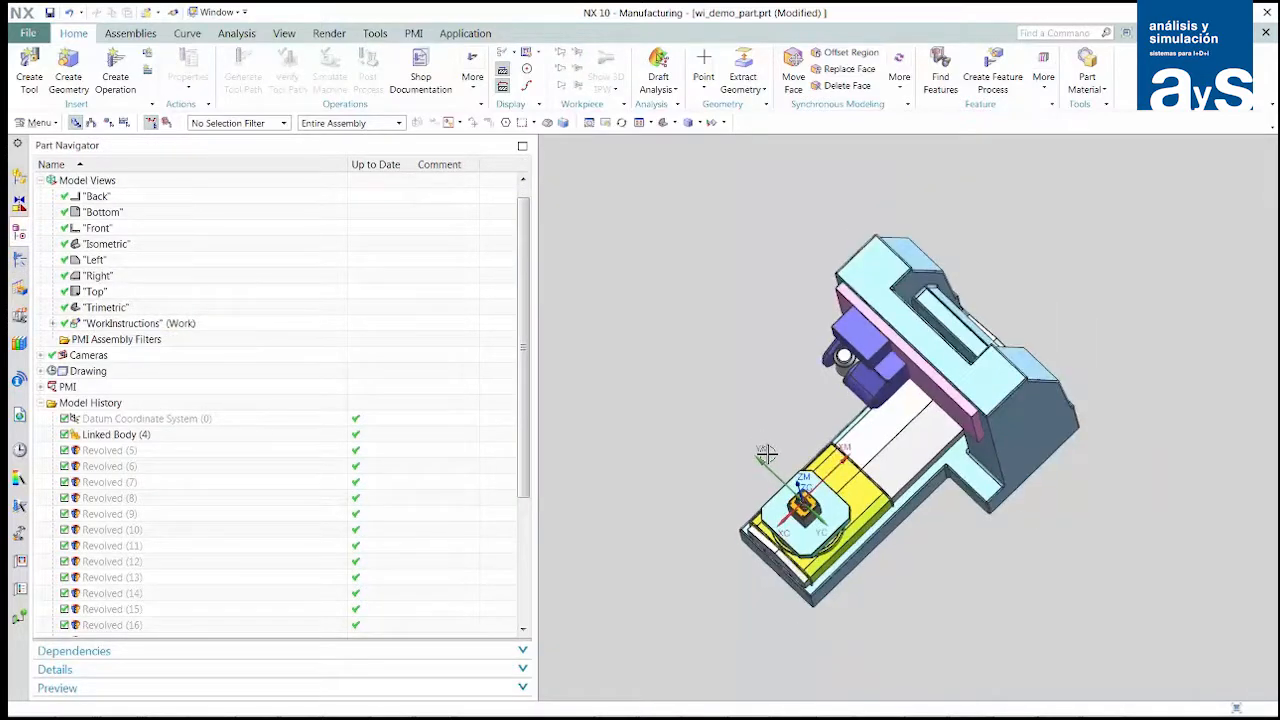
scroll(934, 543, up, 4)
scroll(842, 566, up, 2)
scroll(842, 566, down, 5)
scroll(1023, 406, up, 1)
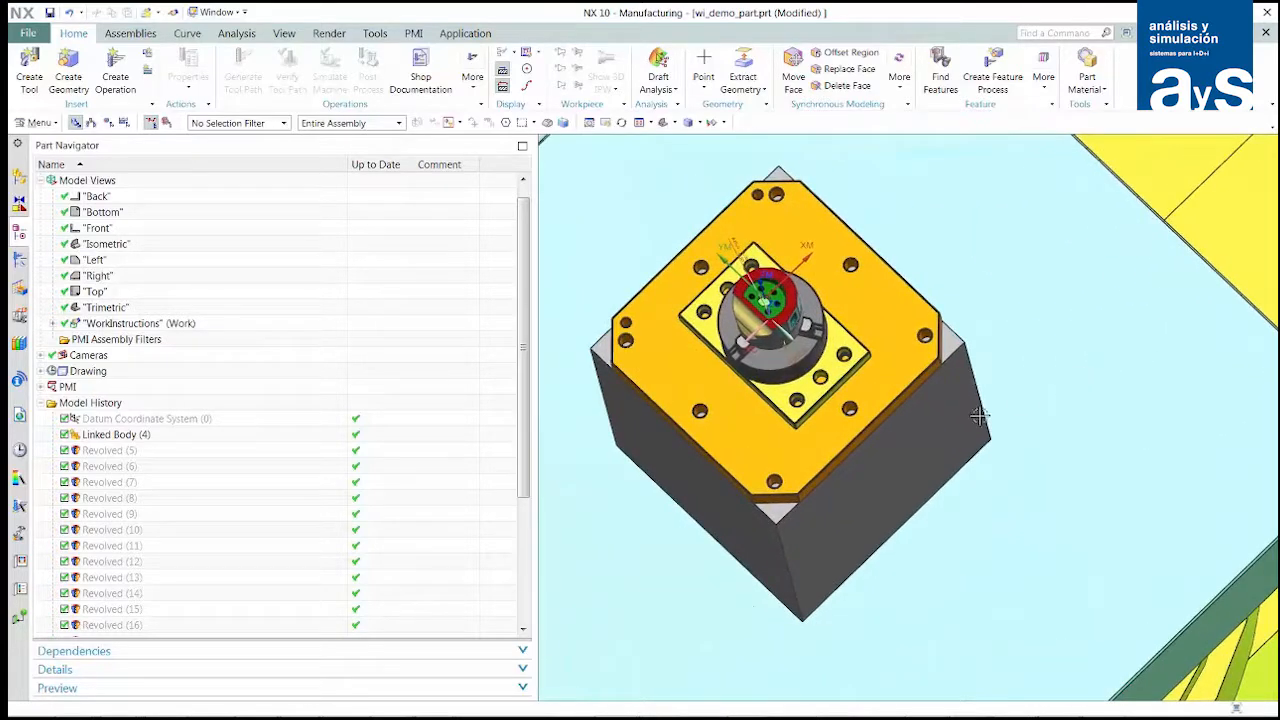
scroll(857, 427, up, 4)
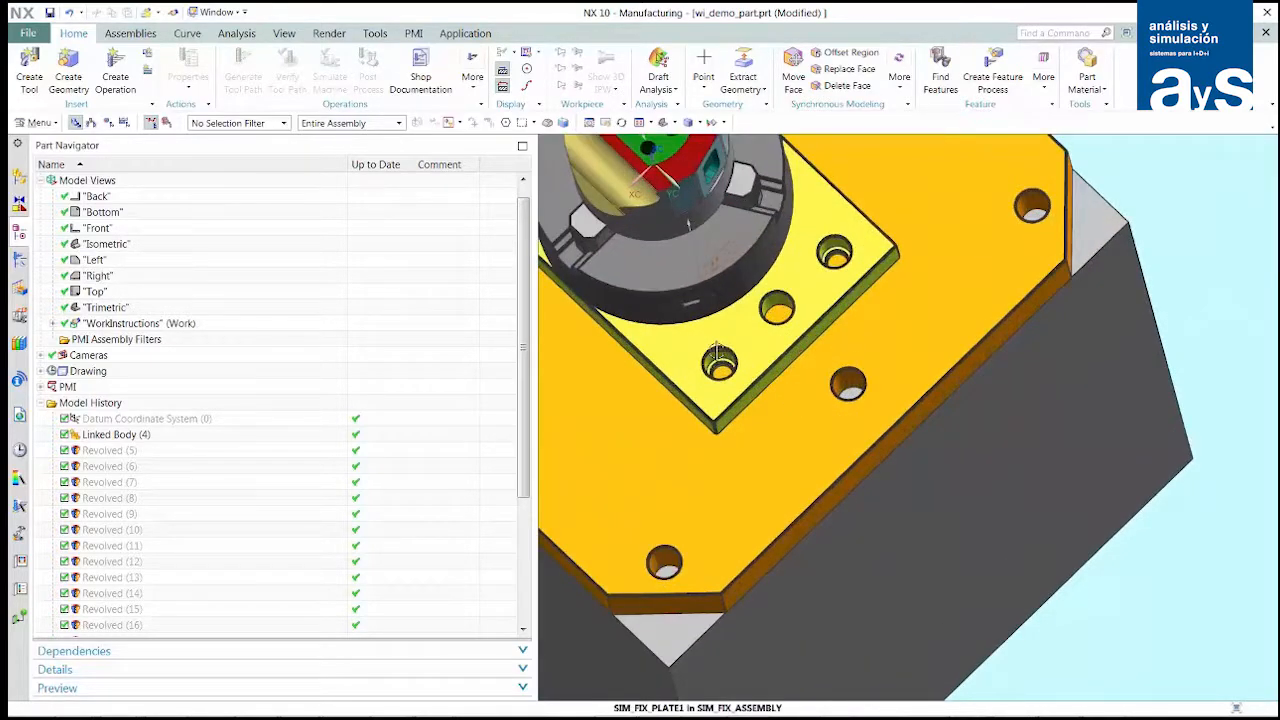
scroll(734, 403, up, 3)
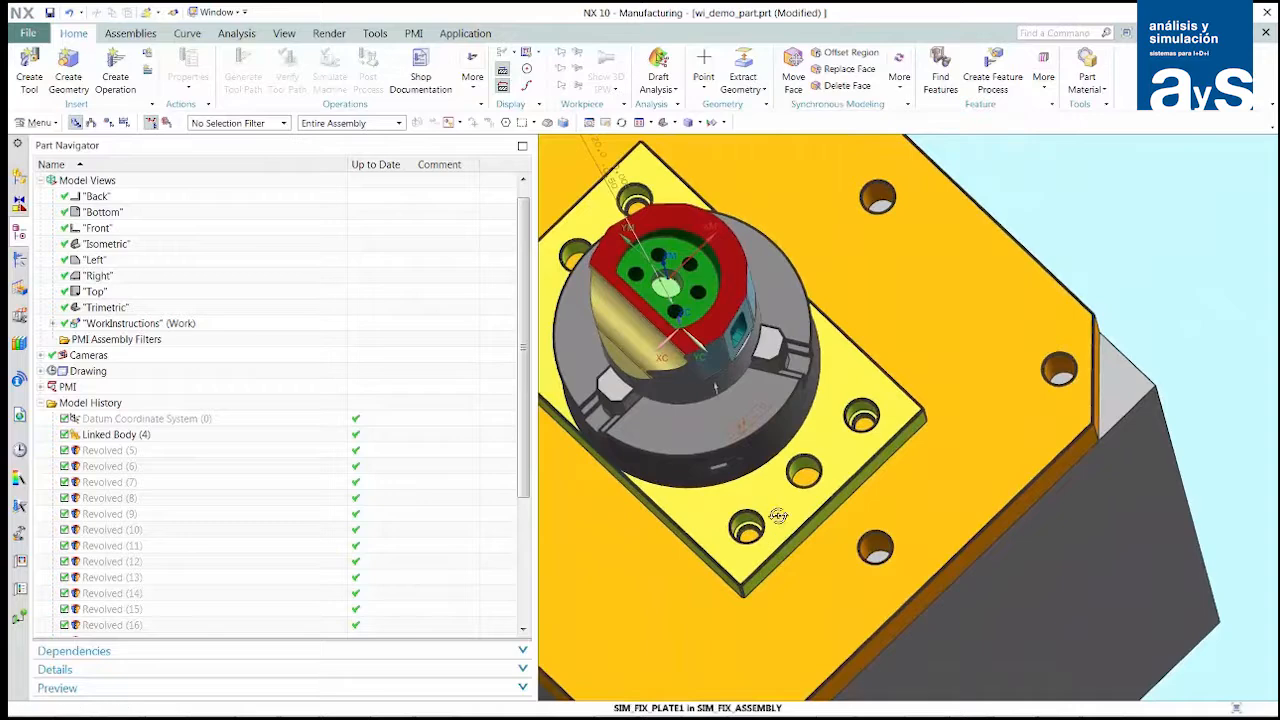
scroll(774, 523, up, 2)
scroll(709, 434, up, 1)
shift+middle_drag(723, 457, 1010, 660)
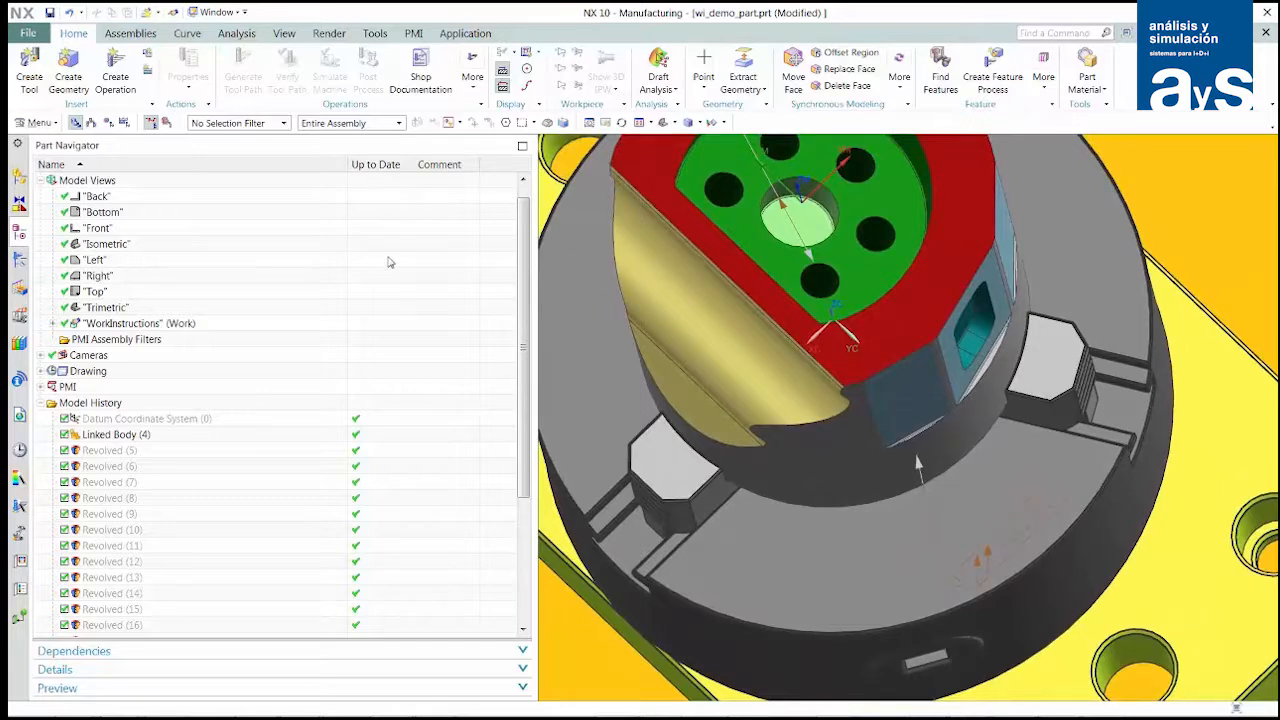
- Create another work_instruction documentation operation in the DOCS program, named runoutcheck
click(20, 262)
click(112, 80)
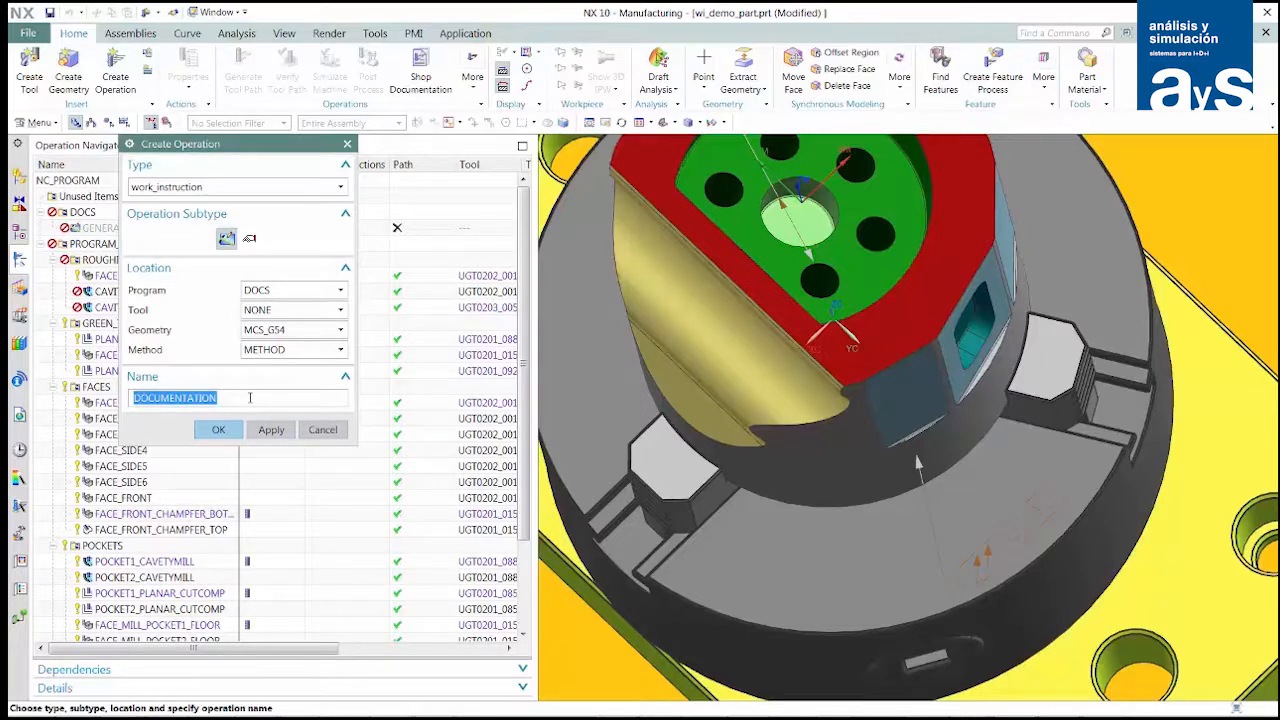
text(runoutcheck)
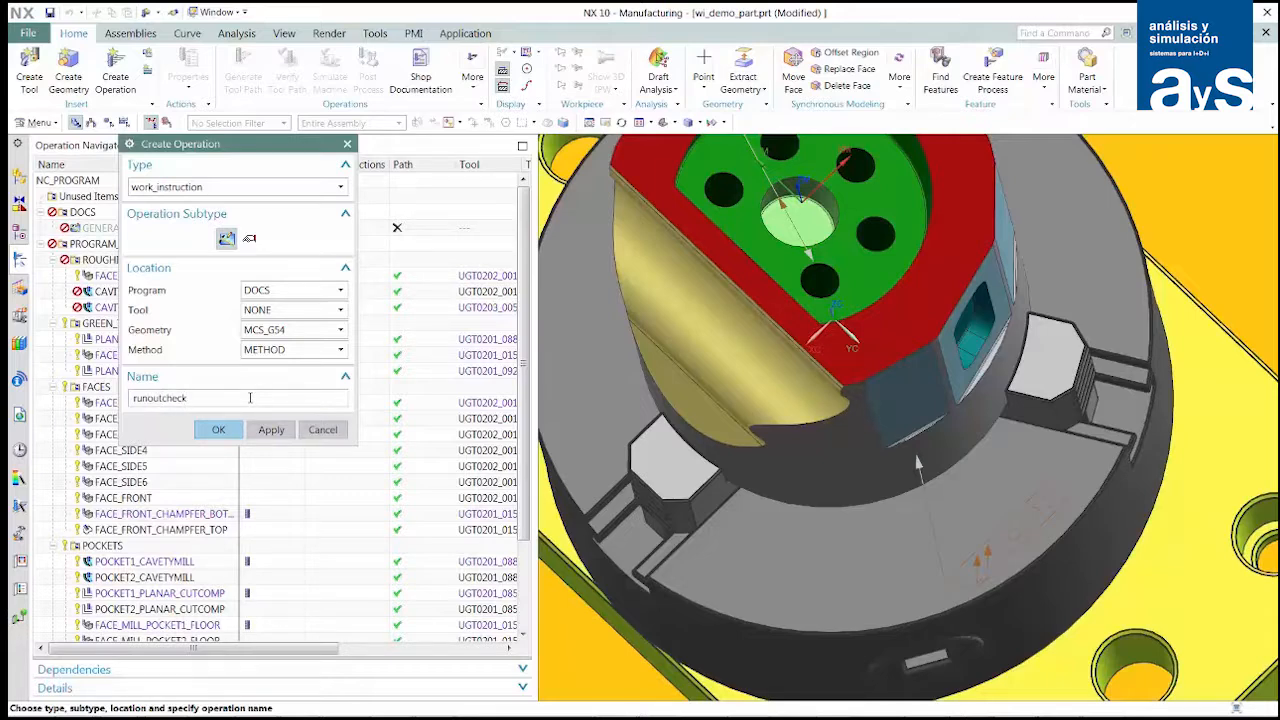
key(Return)
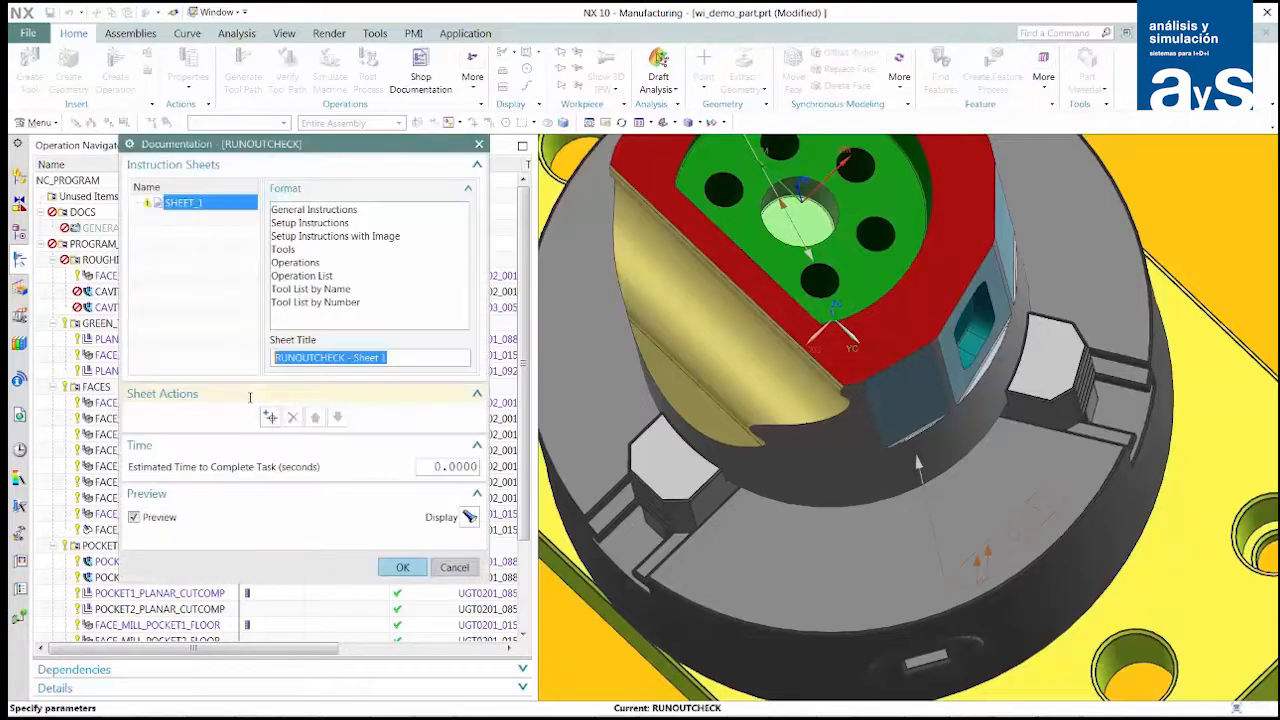
- Give the runout sheet the Setup Instructions format and save the current close-up as its product view camera
click(303, 224)
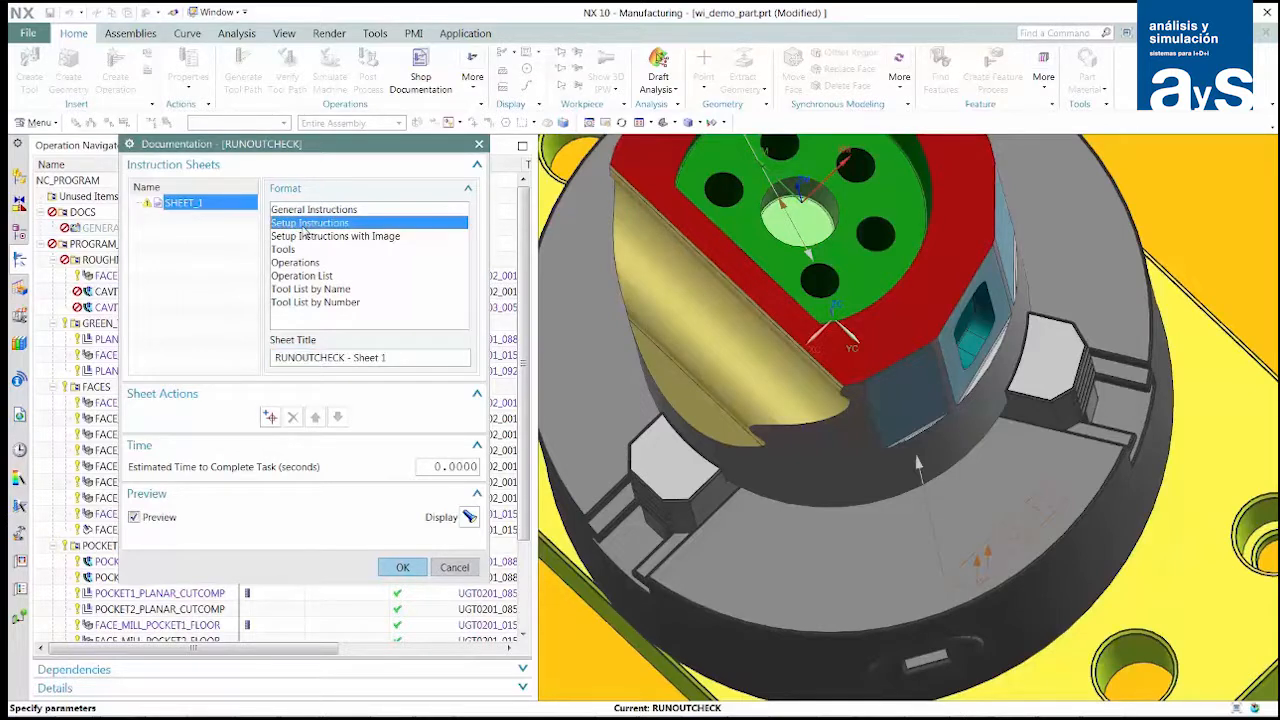
click(218, 219)
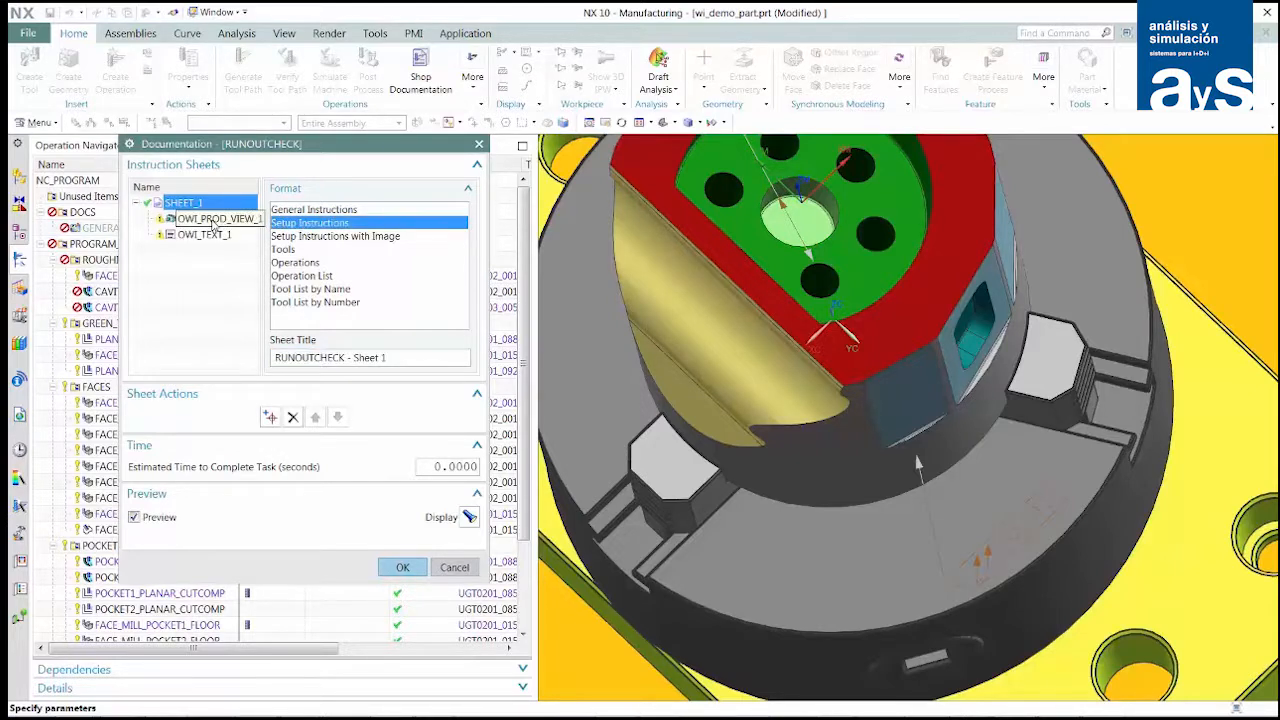
click(280, 231)
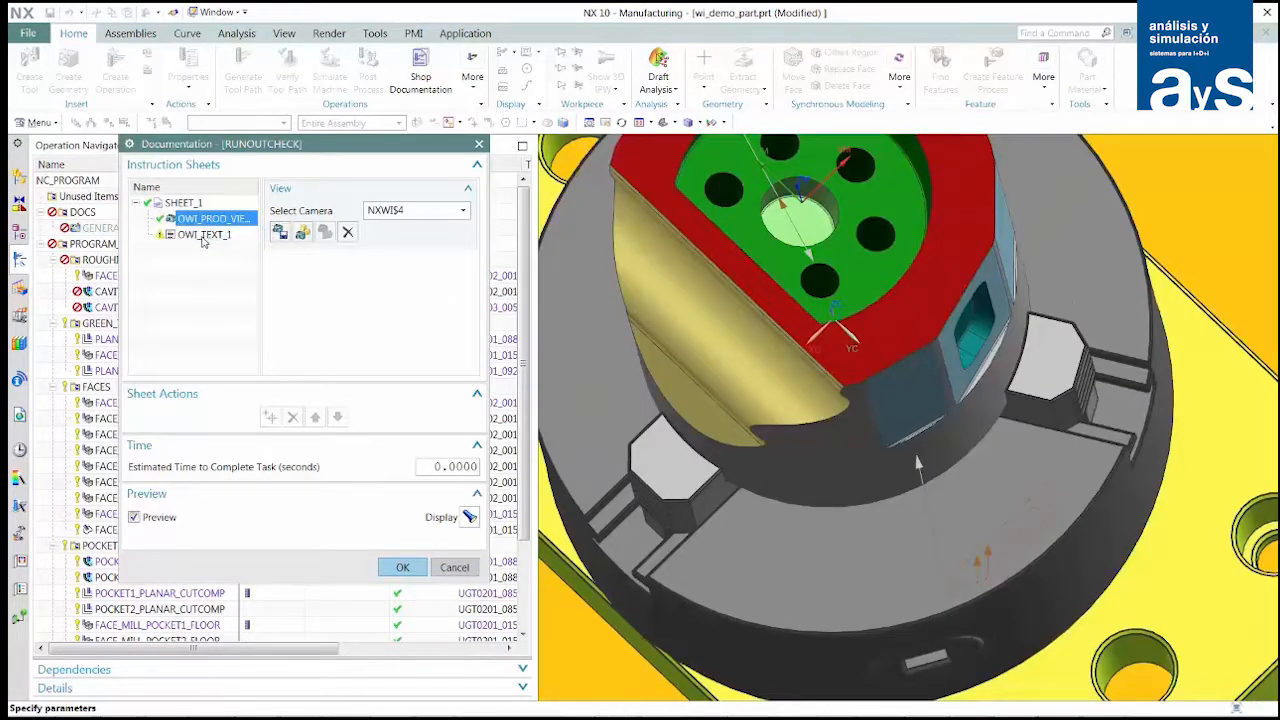
- Enter "Use shims to achieve indicated runout" as the instruction text of the runout sheet
click(204, 235)
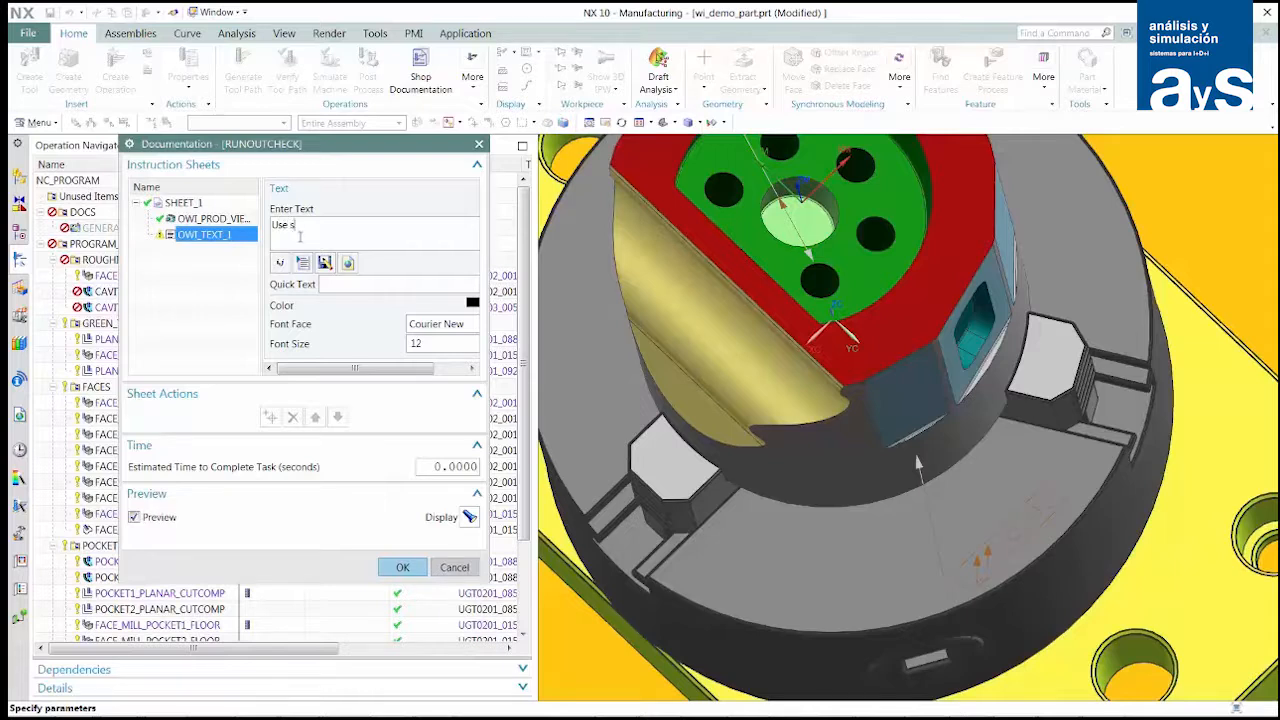
text(Use shims to achieve indicated runout)
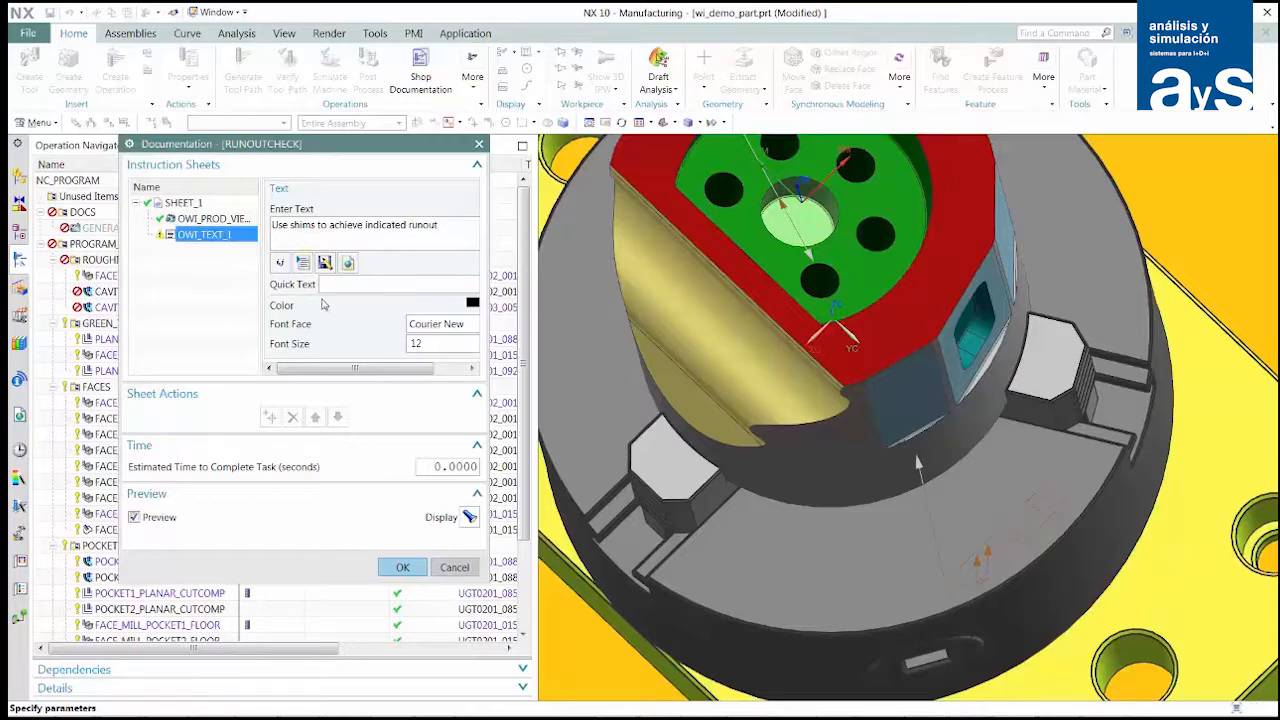
- Display the runout setup sheet preview in the browser and accept the RUNOUTCHECK documentation
click(469, 516)
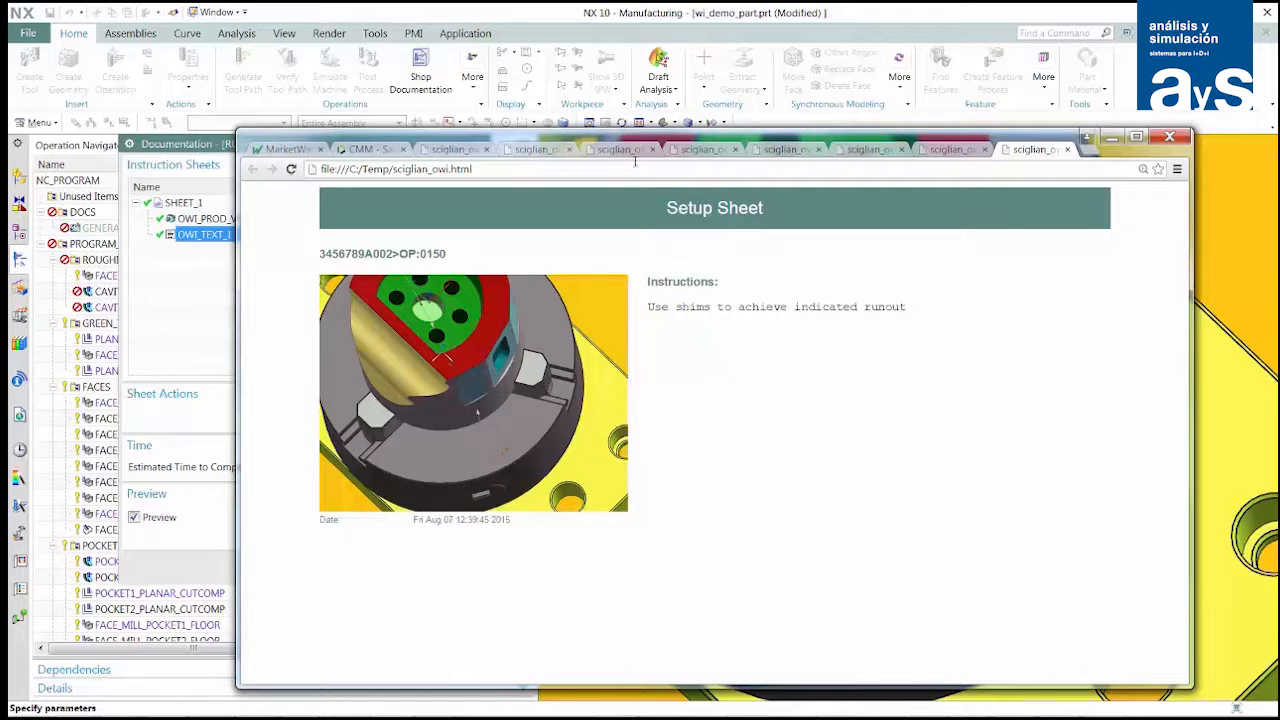
drag(637, 141, 1279, 141)
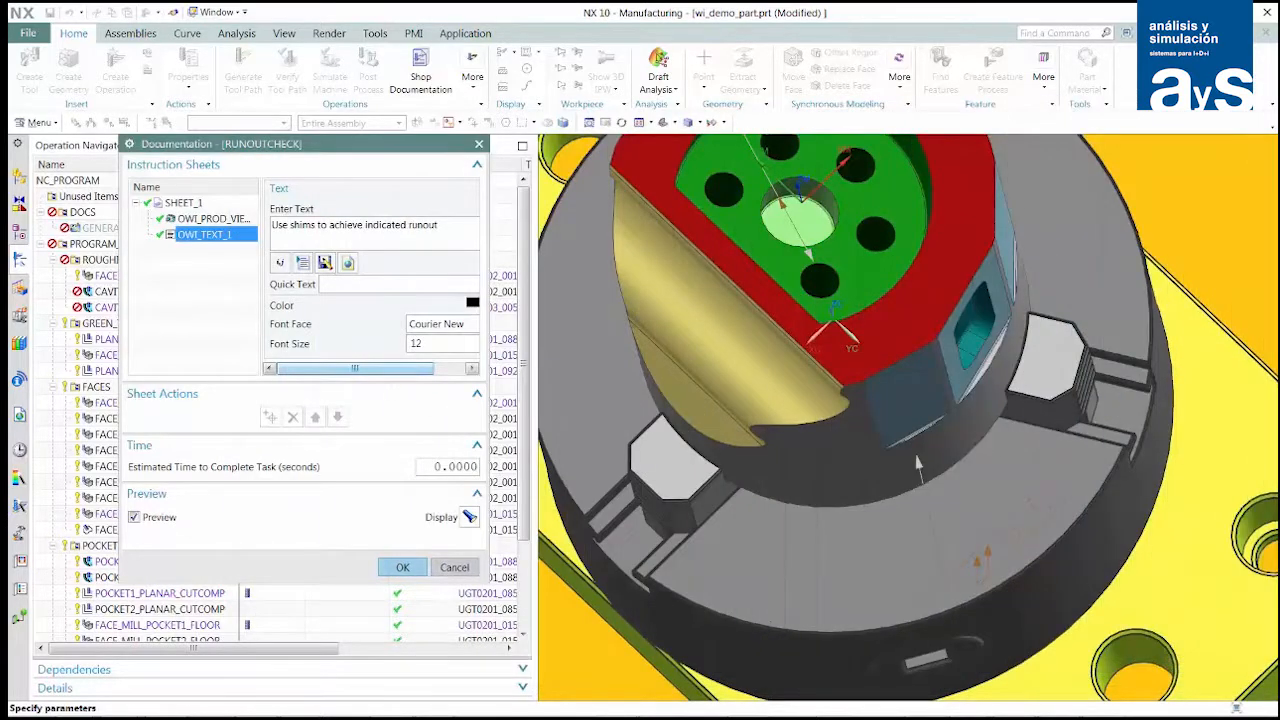
click(404, 568)
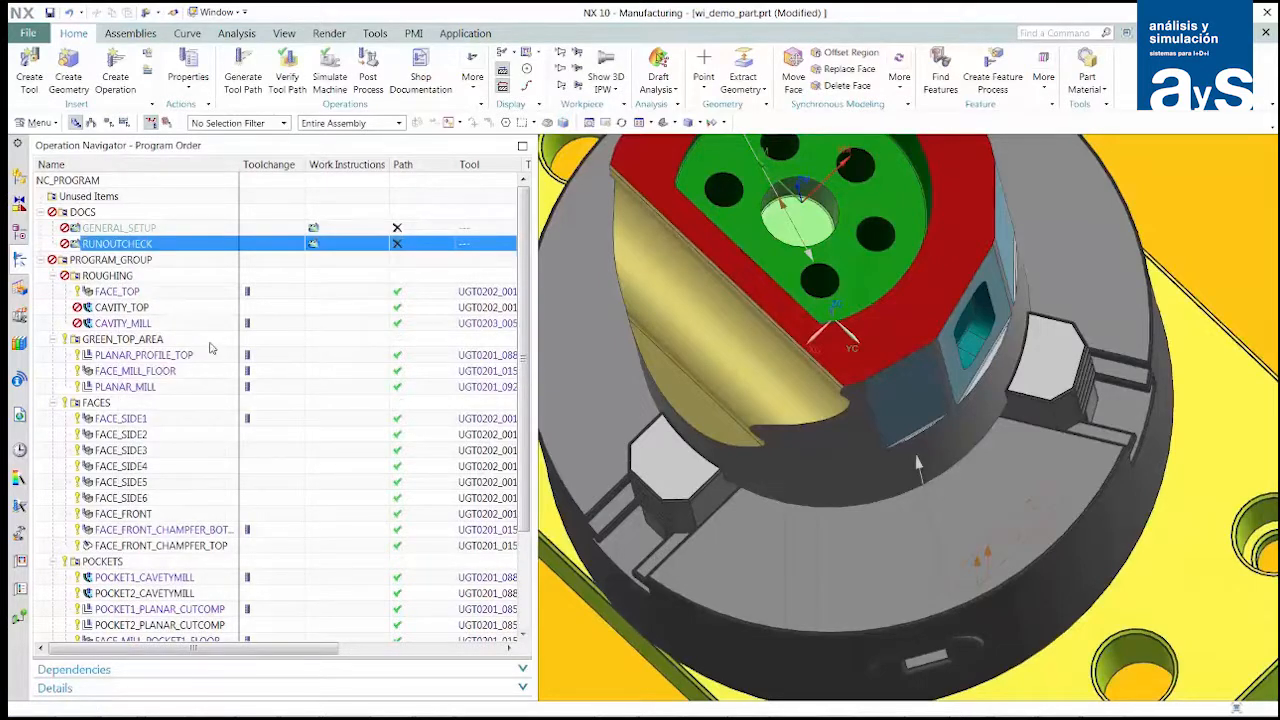
- Create a work_instruction documentation operation in the DOCS program, named tool_list
click(119, 88)
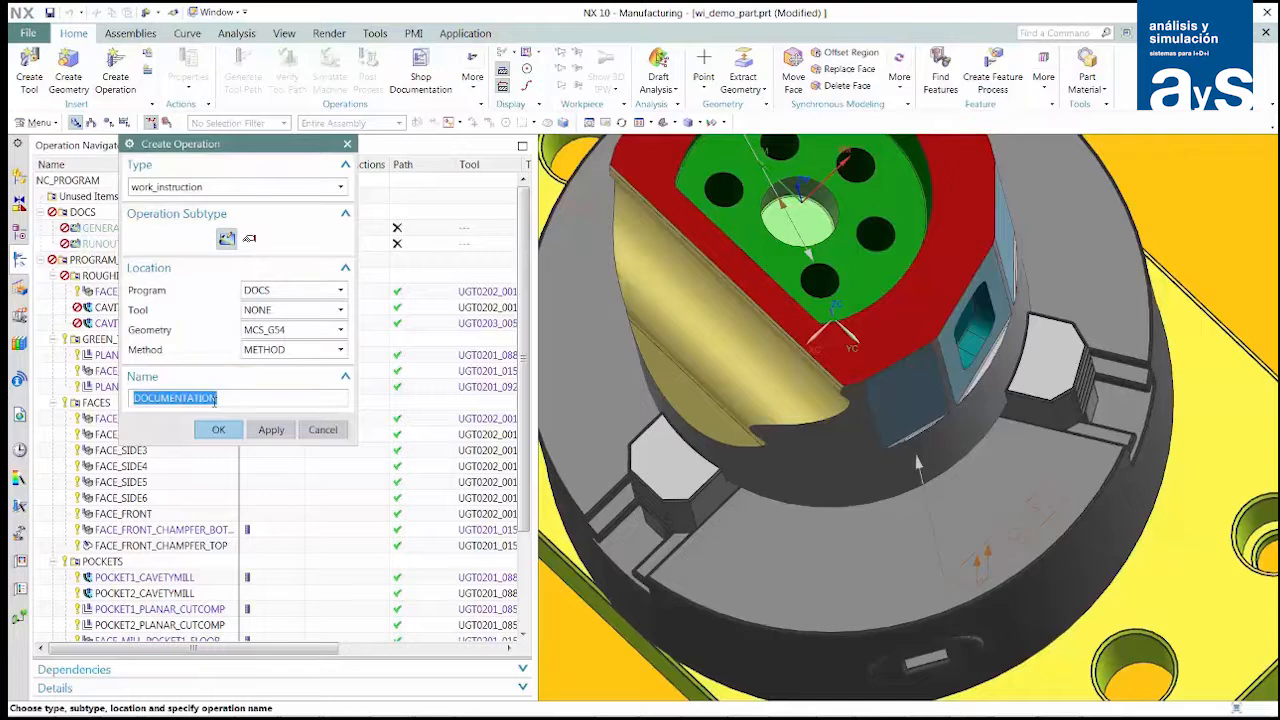
text(too)
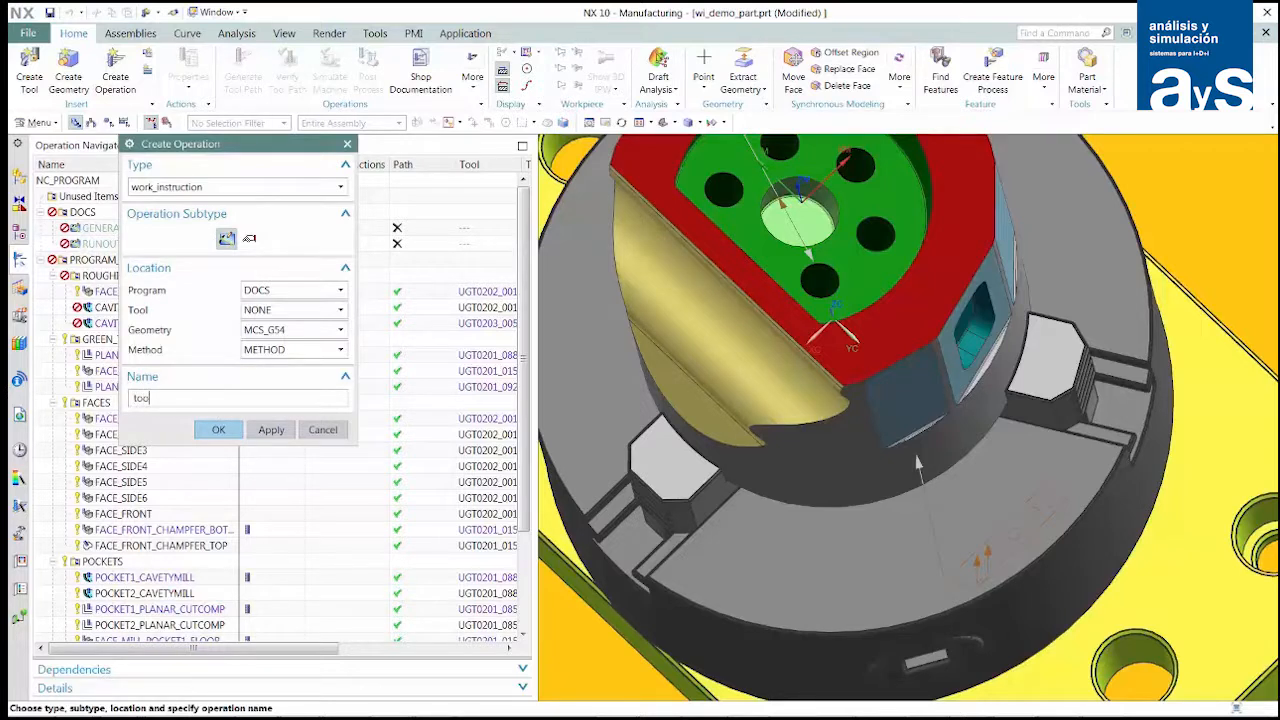
text(l_list)
click(218, 430)
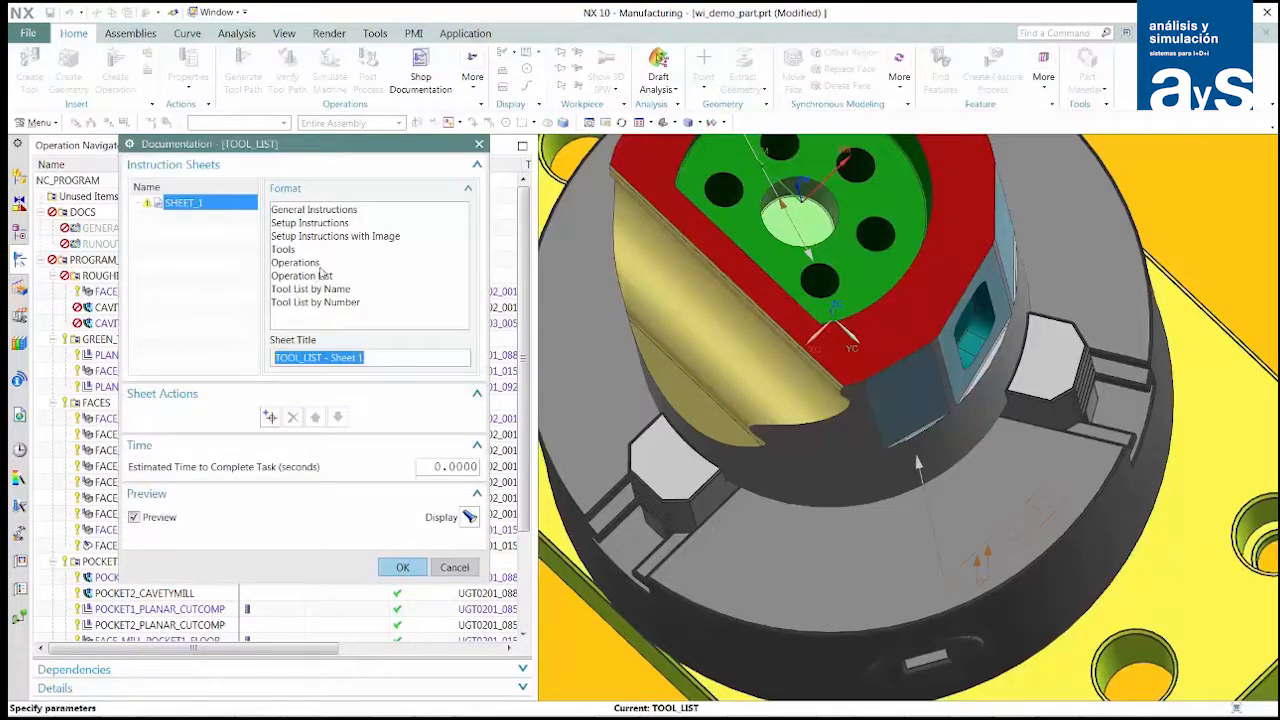
- Give the tool list sheet the Tool List by Number format and assign drawings Sheet 1 and Sheet 2 to its two drawing items
click(321, 303)
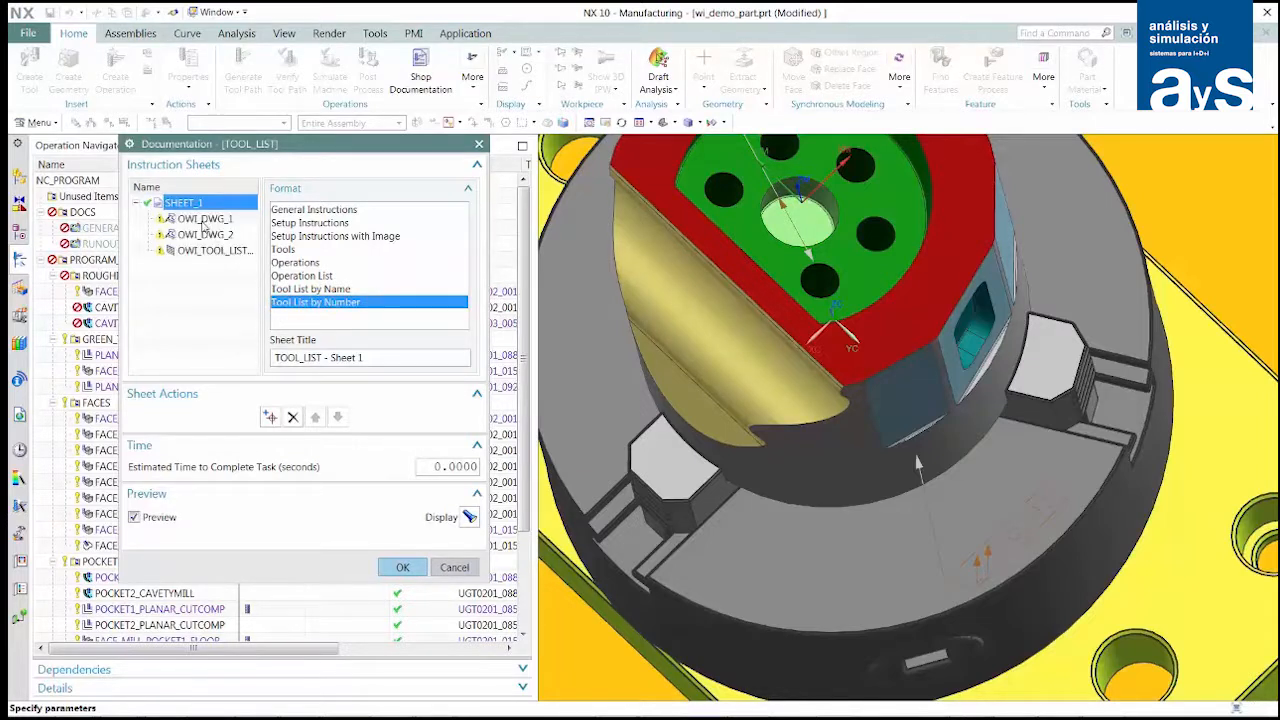
click(203, 222)
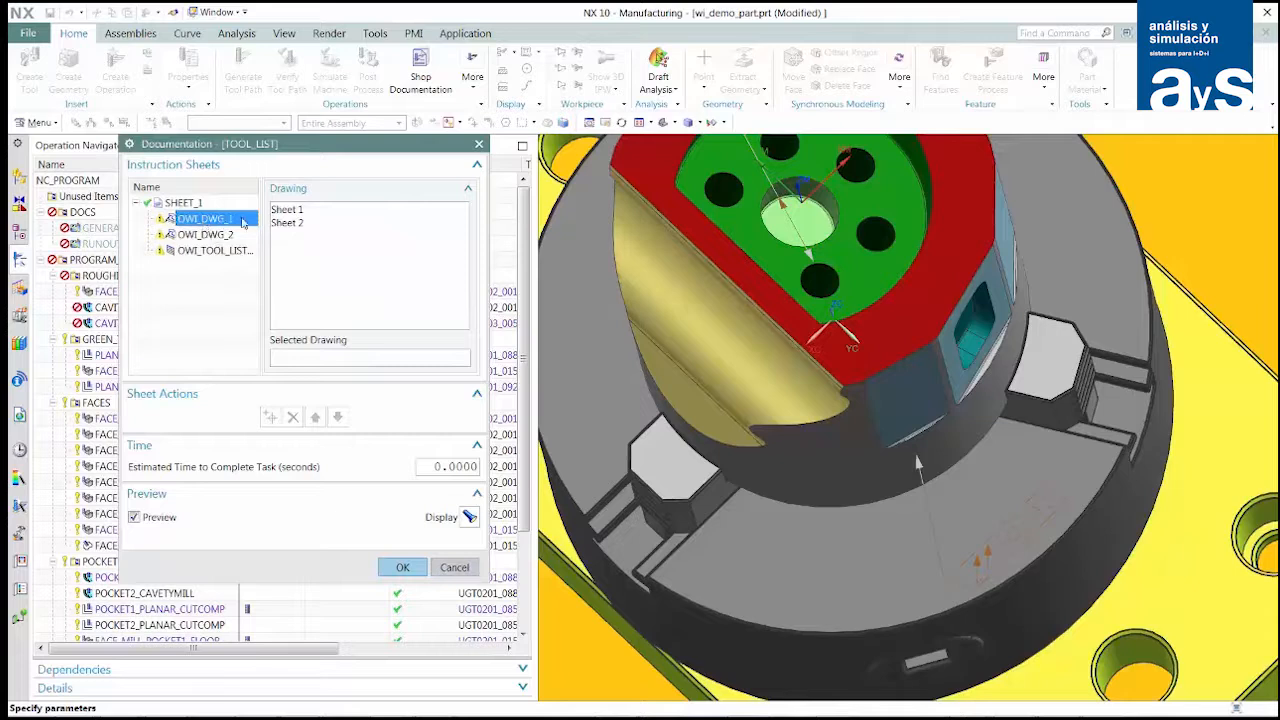
click(280, 213)
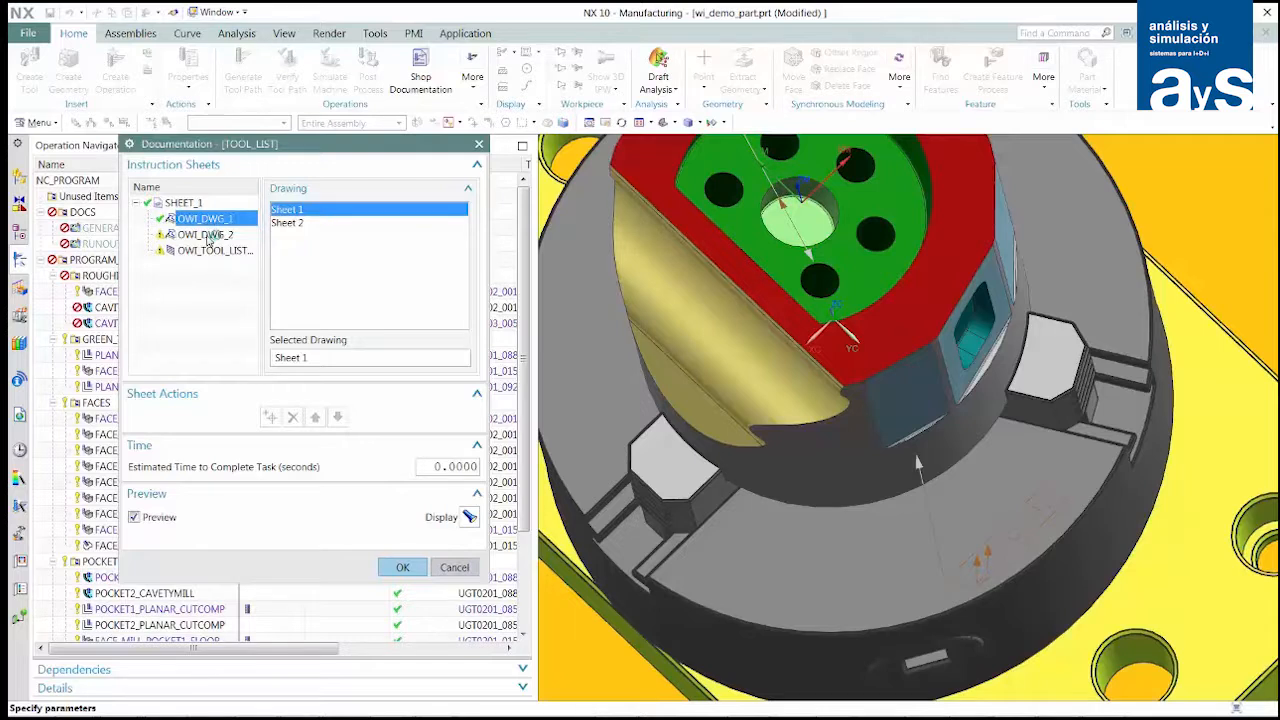
click(210, 236)
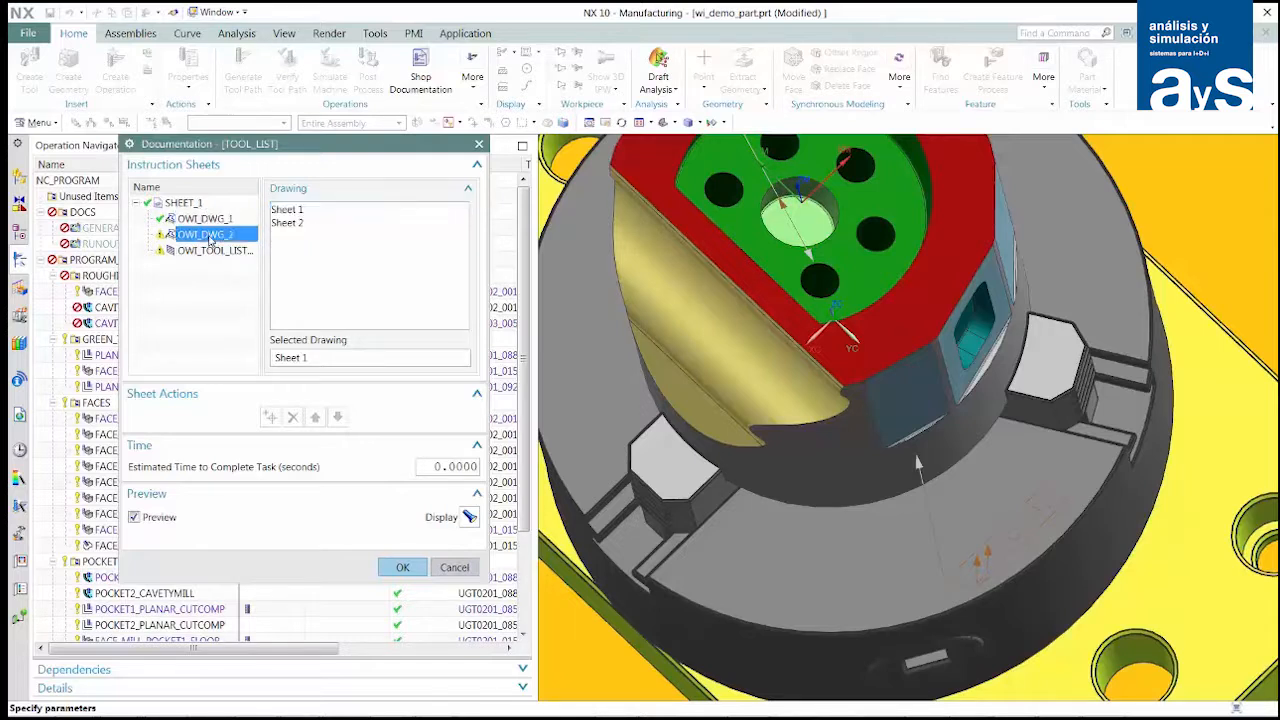
click(284, 225)
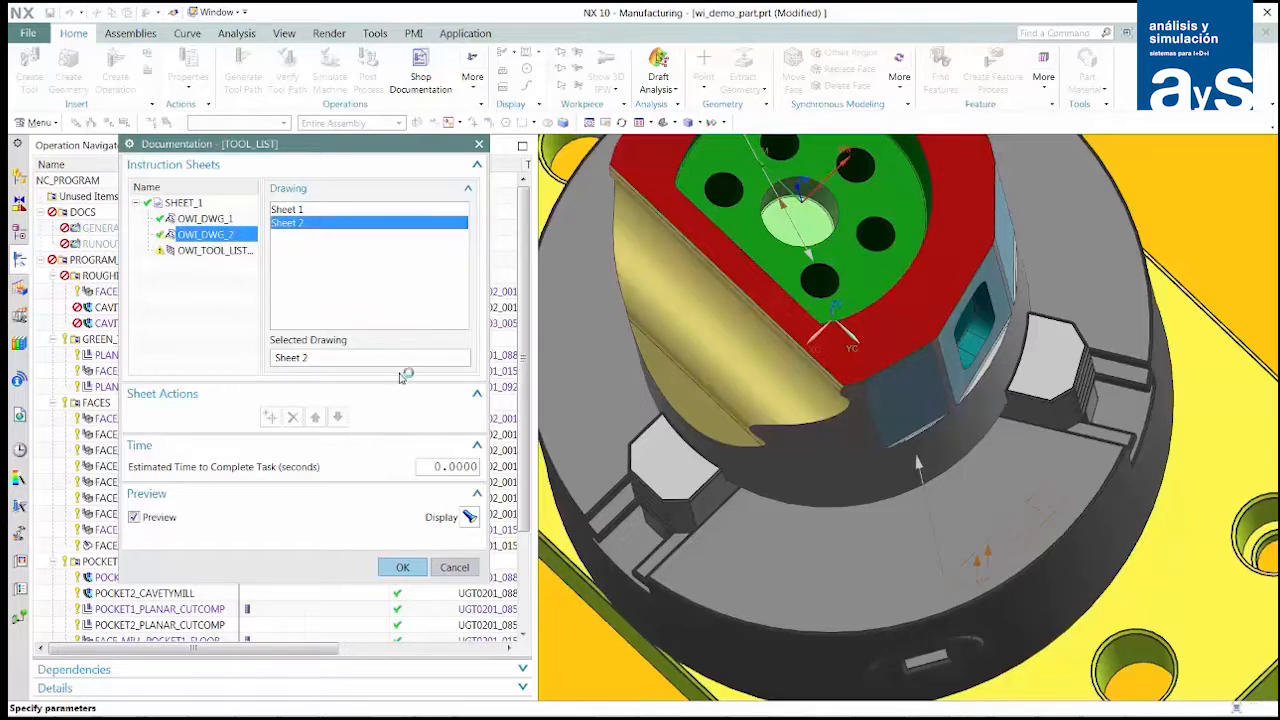
- Set PROGRAM_GROUP as the program group for the sheet's tool list item
click(215, 251)
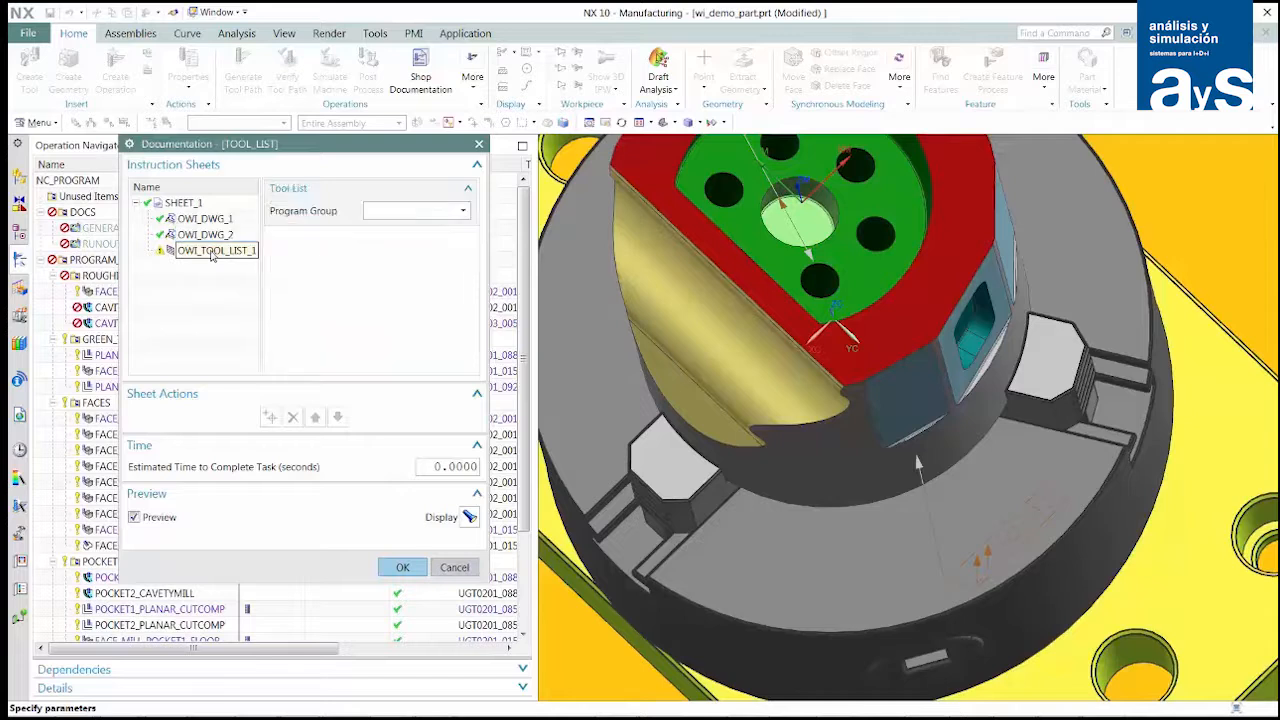
click(464, 212)
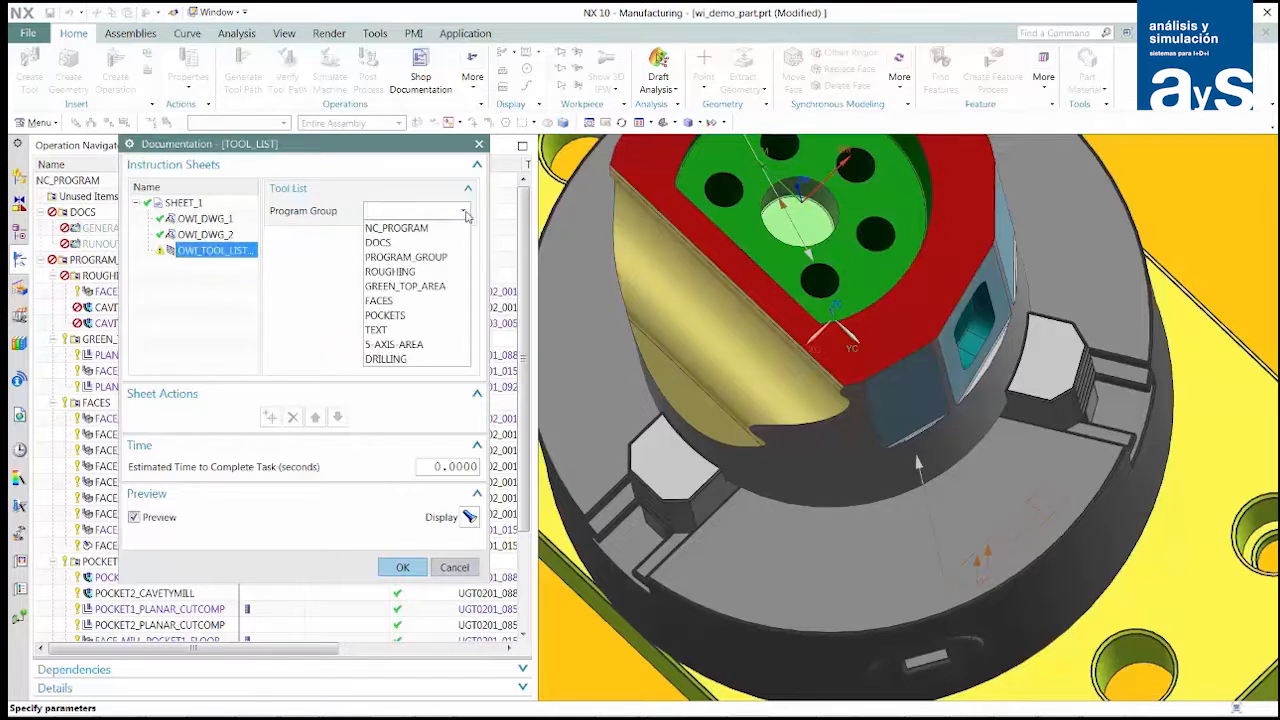
click(423, 258)
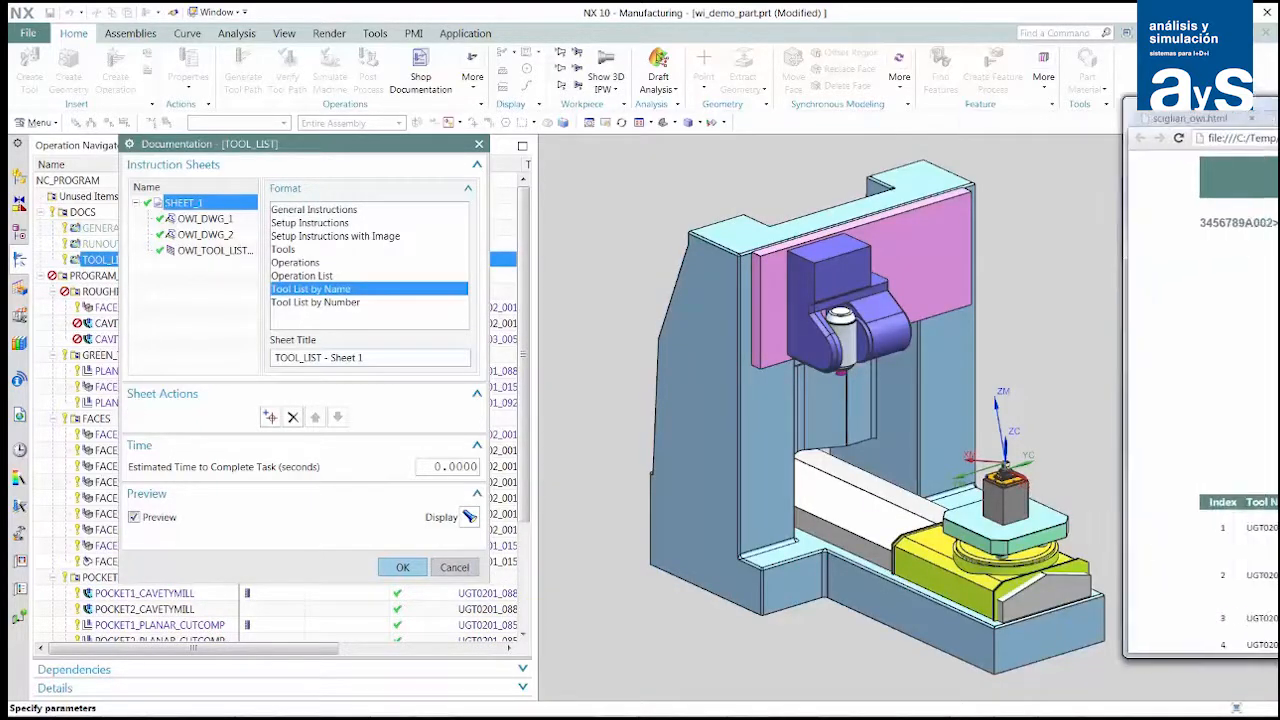
- Review the tool list preview in the browser and accept the TOOL_LIST documentation
drag(740, 122, 678, 108)
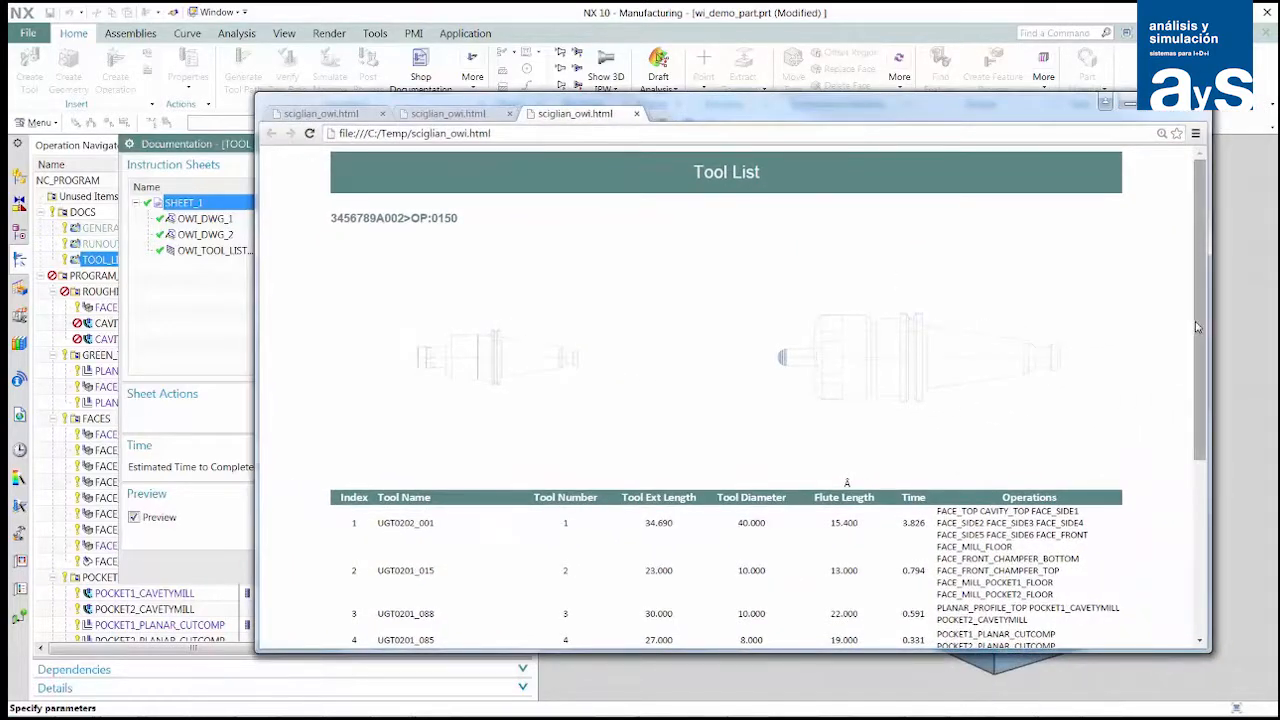
drag(1198, 335, 1166, 313)
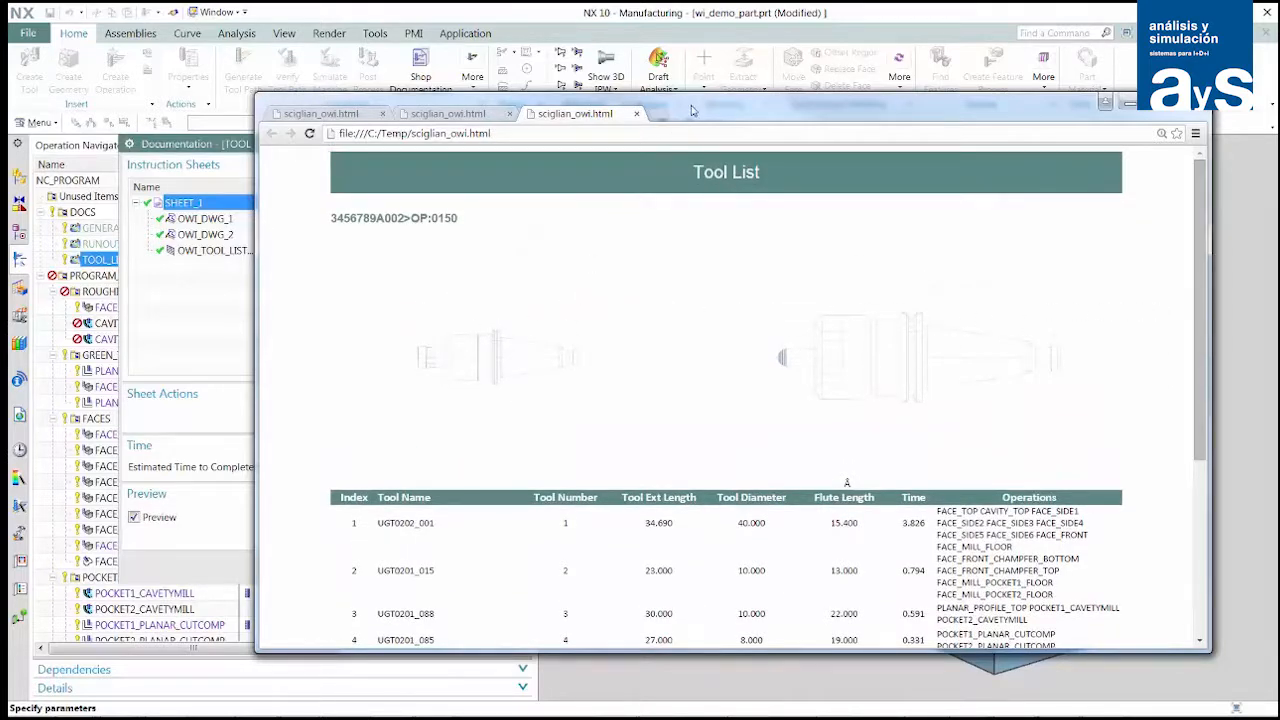
drag(700, 110, 1279, 142)
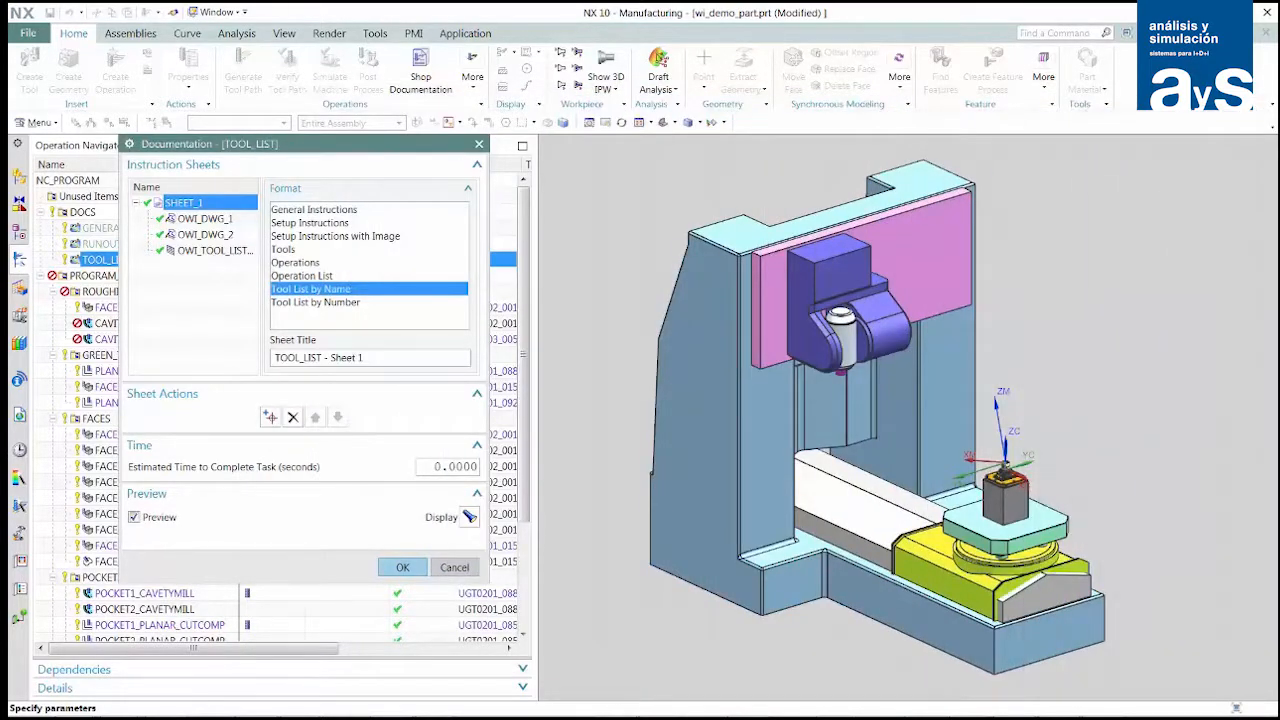
click(401, 568)
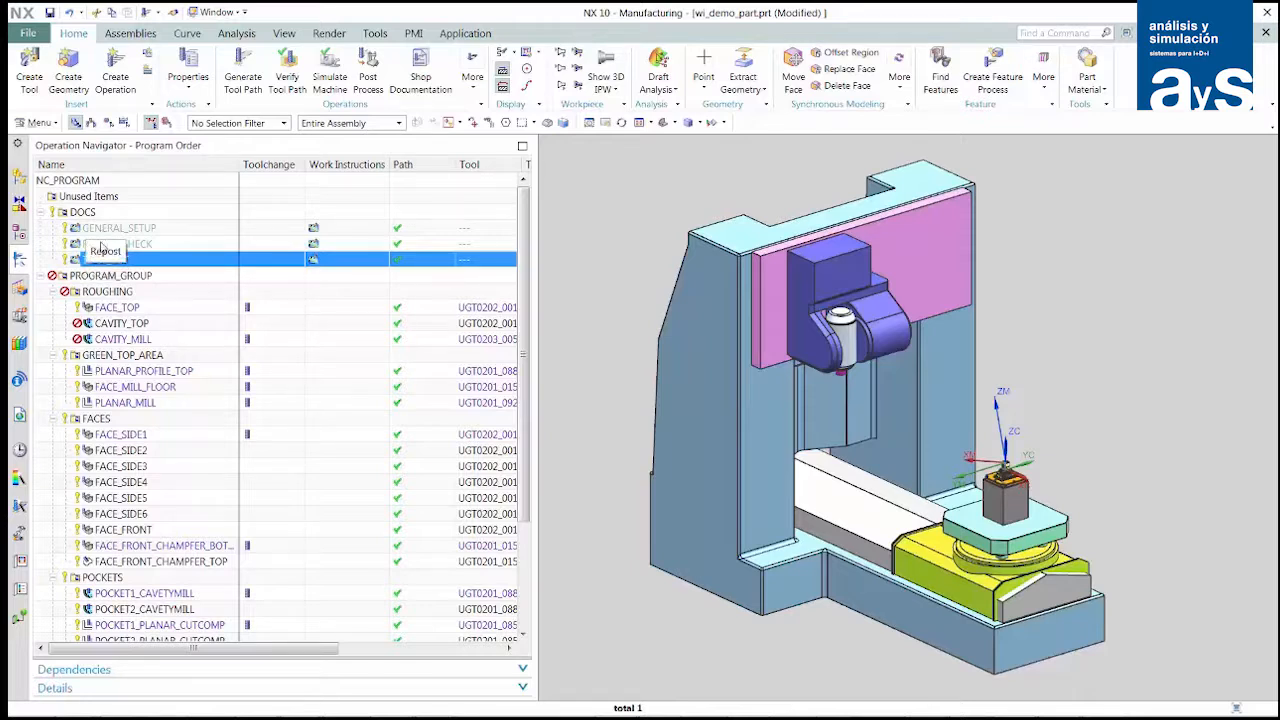
- Start authoring work instructions for the FACE_TOP roughing operation, using the Operations sheet format
click(101, 310)
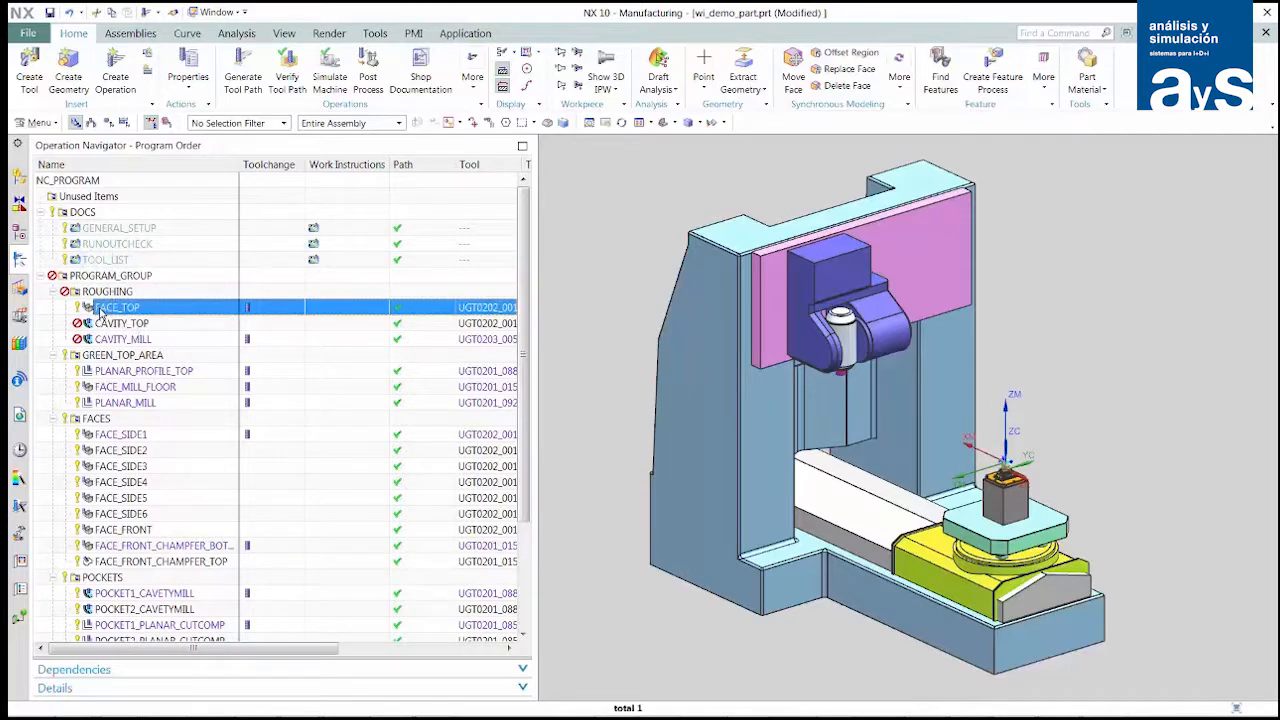
right_click(101, 312)
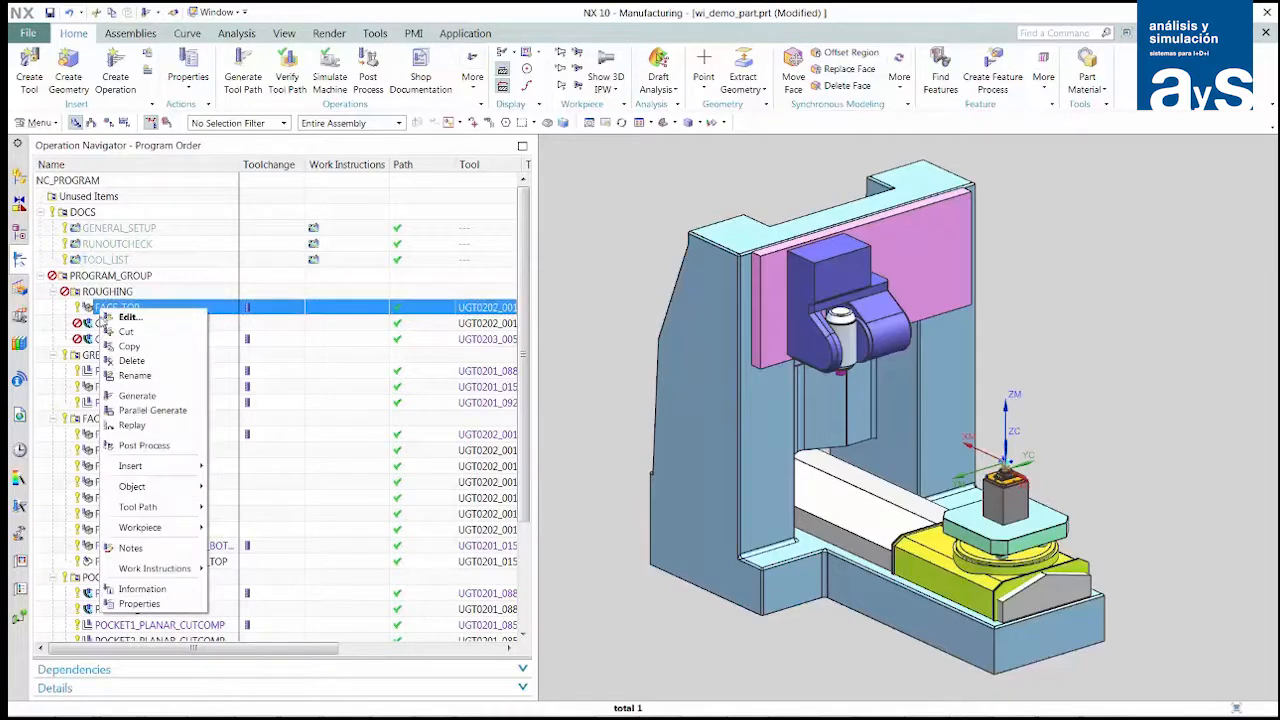
mouse_move(157, 568)
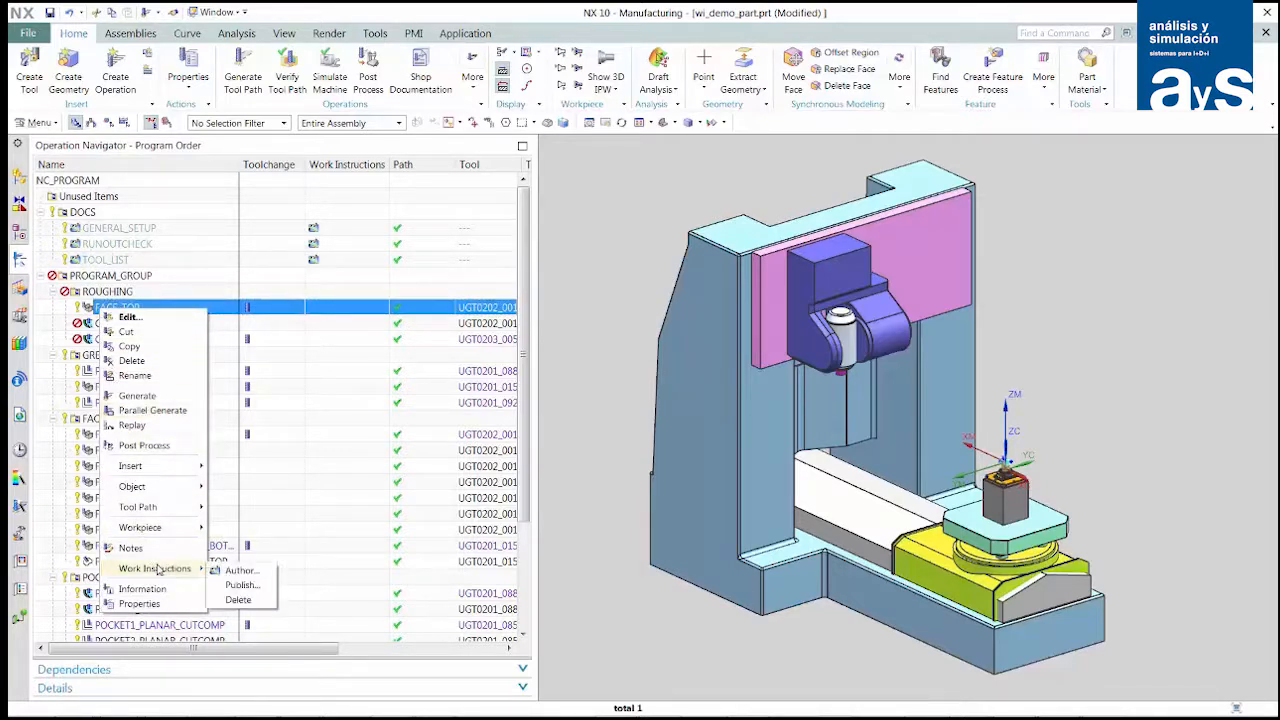
click(235, 568)
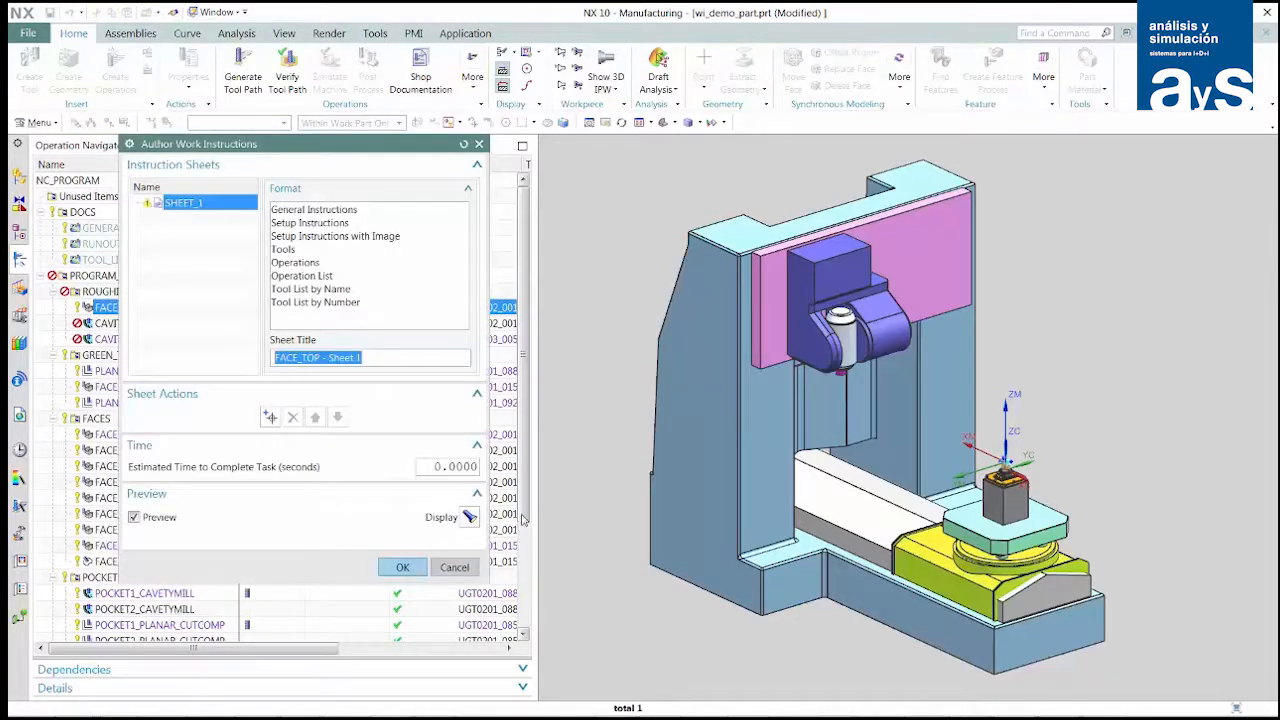
click(305, 265)
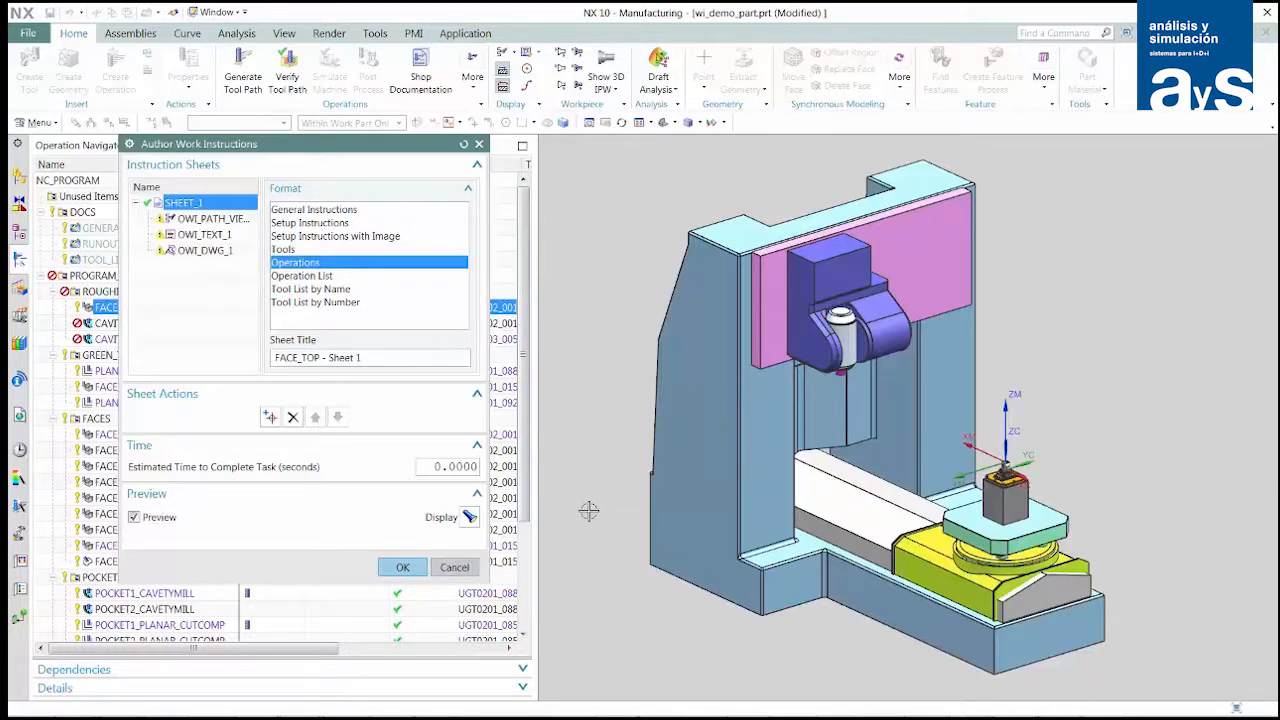
- Save a close-up of the part in its chuck on the fixture plate as the FACE_TOP sheet's path view camera
scroll(588, 508, up, 2)
scroll(597, 514, down, 5)
shift+middle_drag(1097, 543, 640, 524)
scroll(849, 457, down, 6)
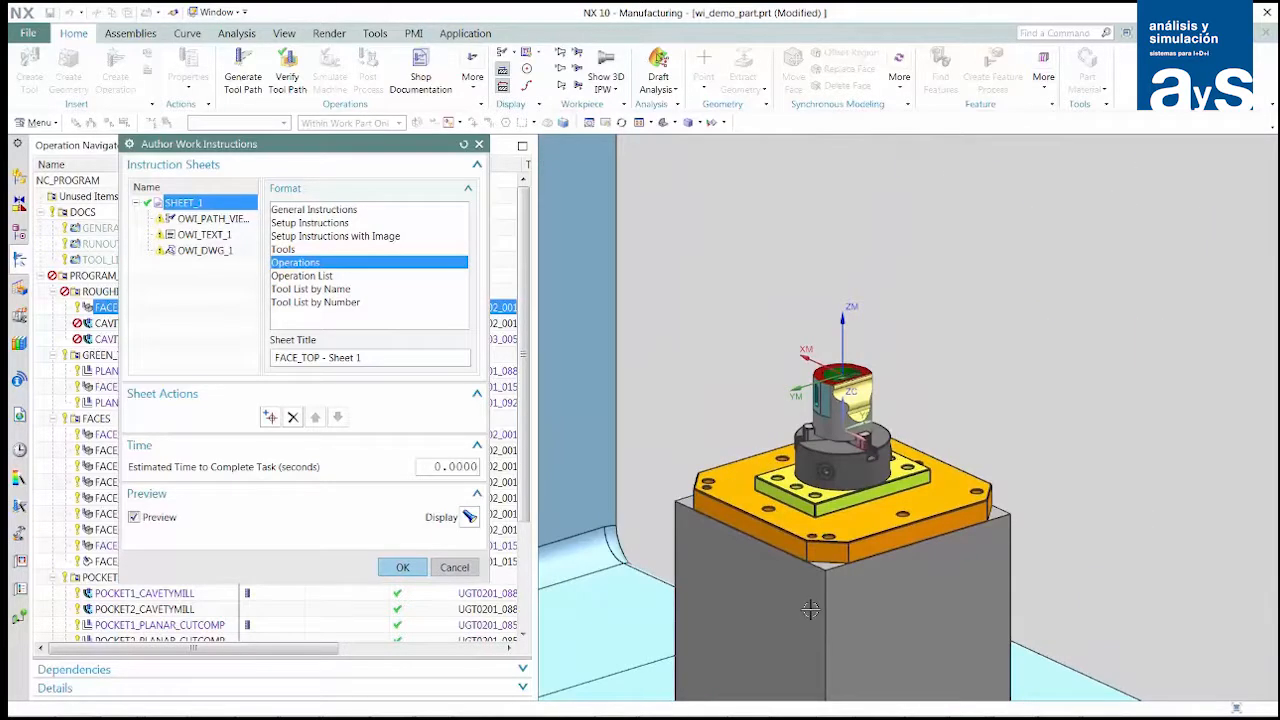
scroll(811, 609, down, 3)
scroll(727, 665, down, 1)
shift+middle_drag(732, 555, 727, 665)
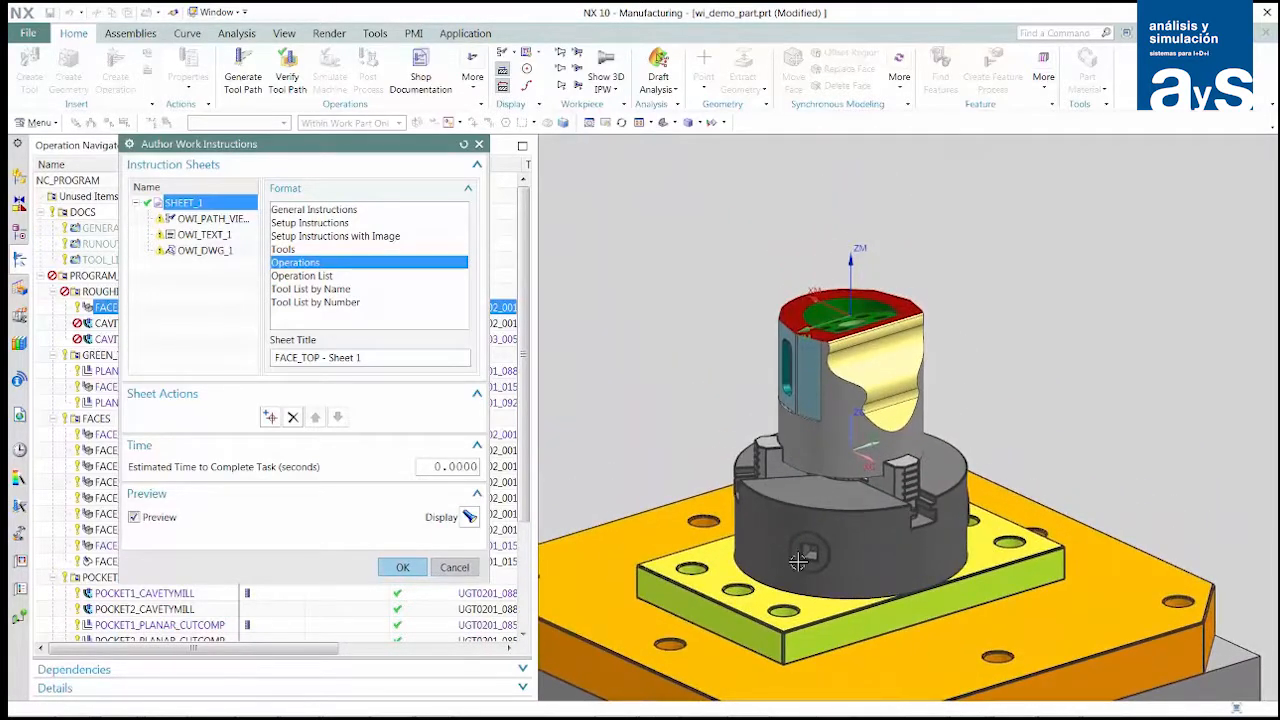
click(216, 226)
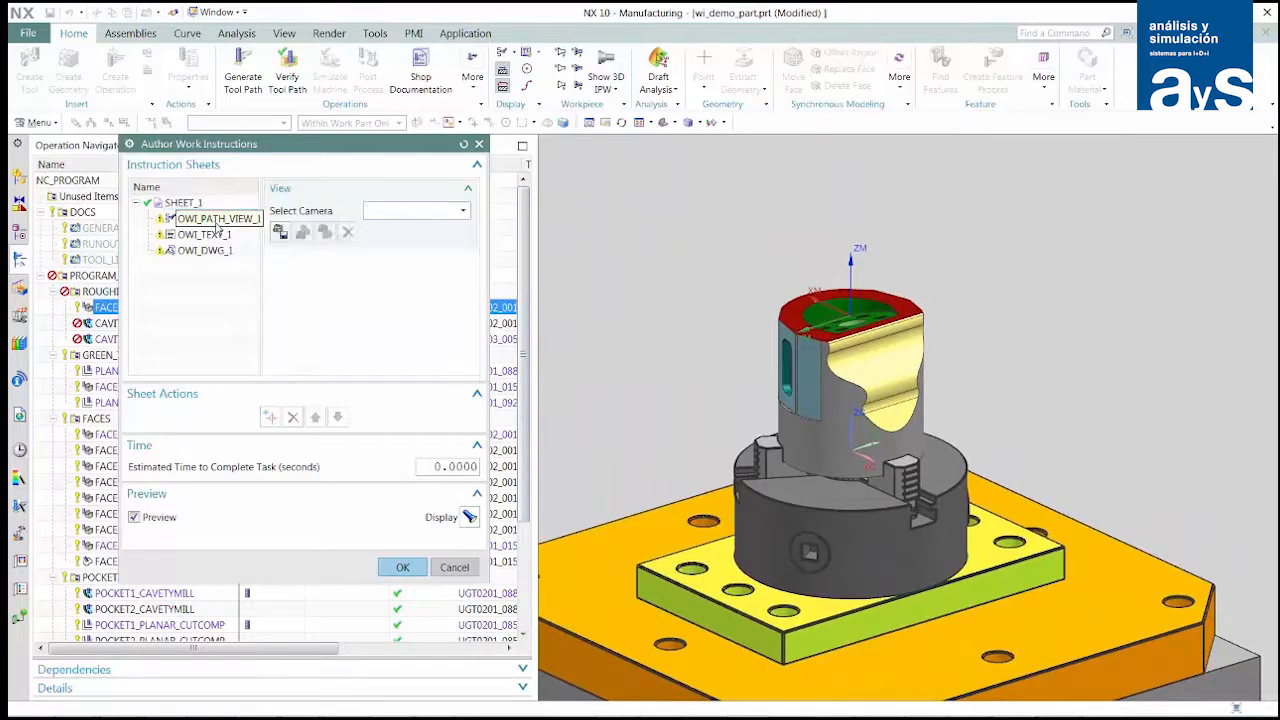
click(280, 233)
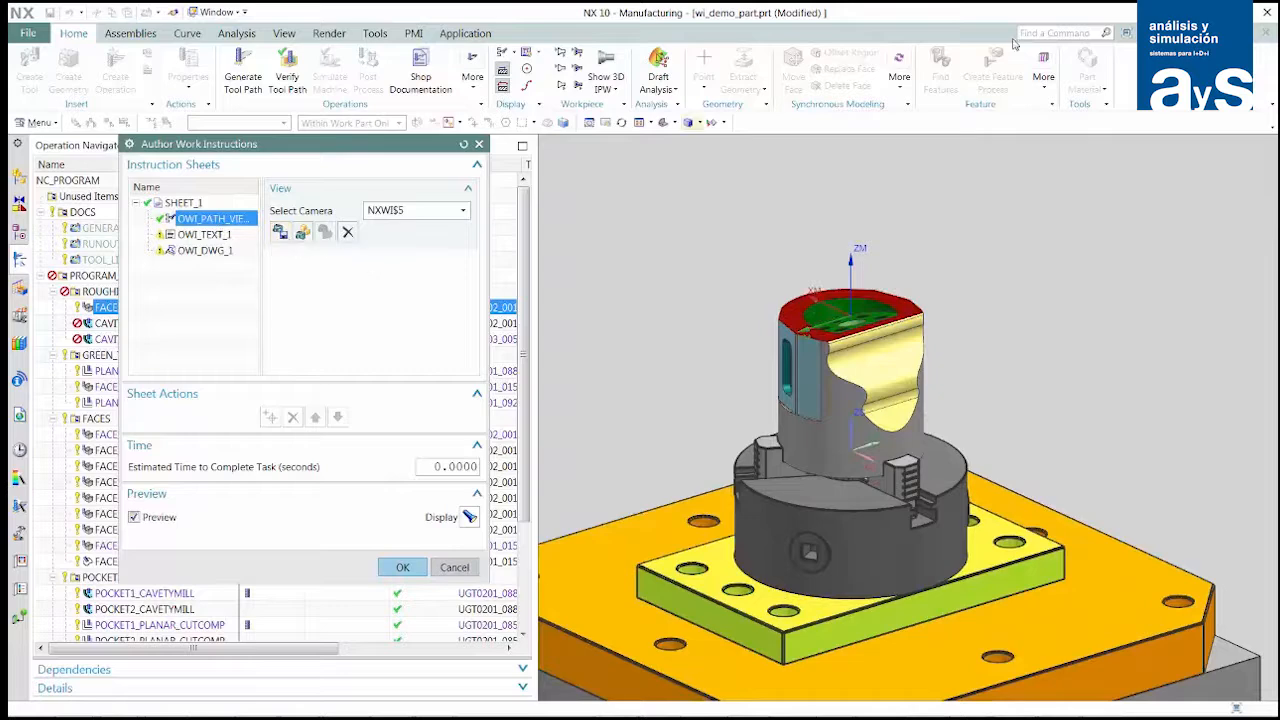
drag(1279, 98, 1279, 125)
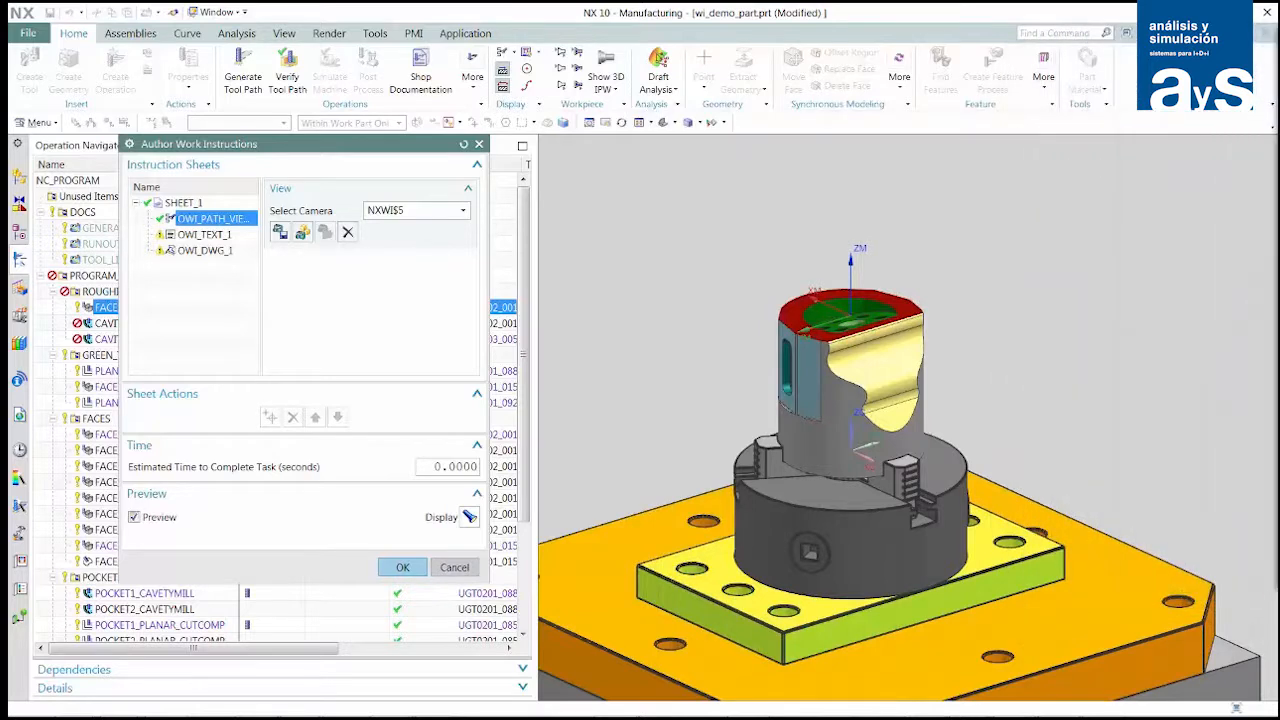
- Enter "Initial roughing operation" as the FACE_TOP instruction text and assign drawing Sheet 2, accepting the work instructions
click(207, 234)
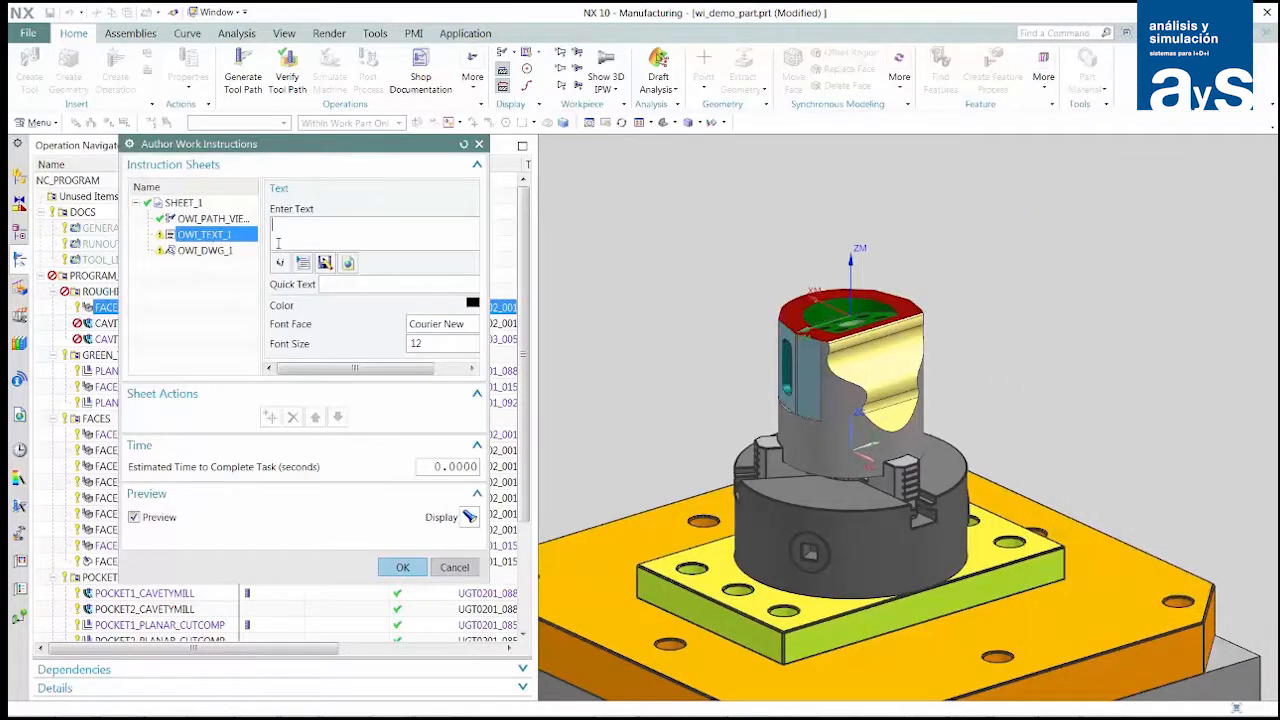
text(Initial rough)
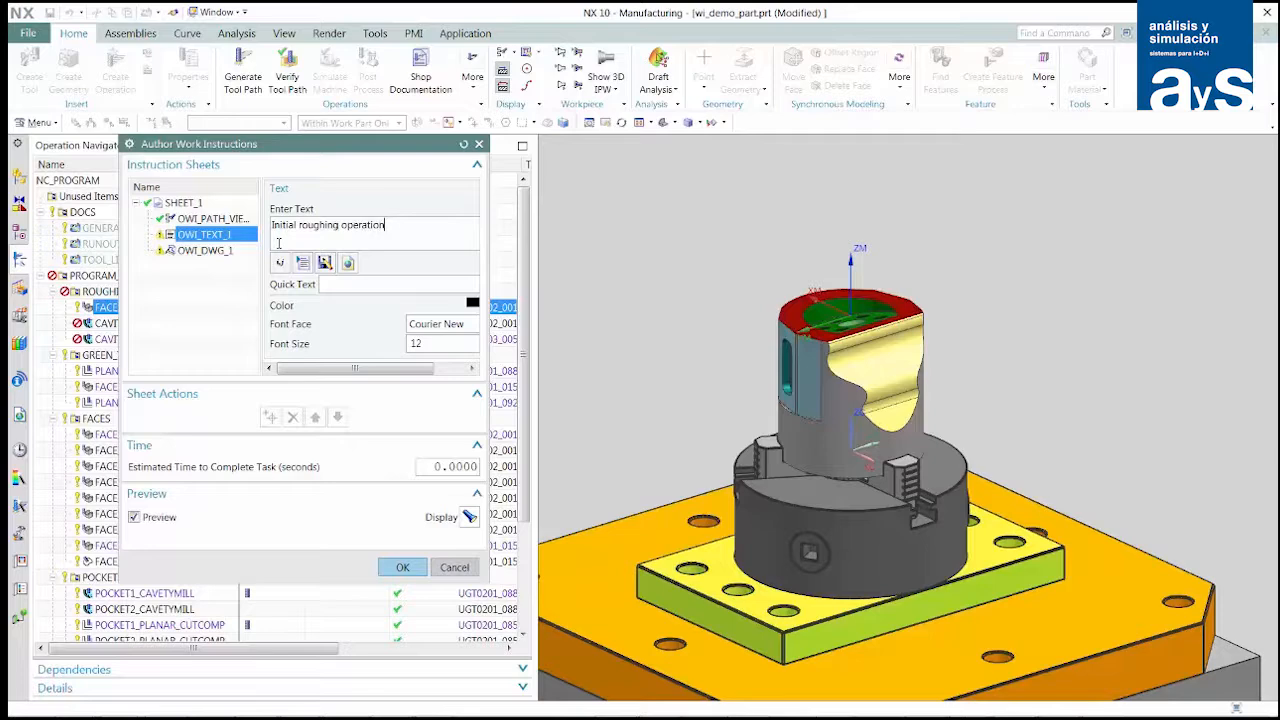
click(203, 251)
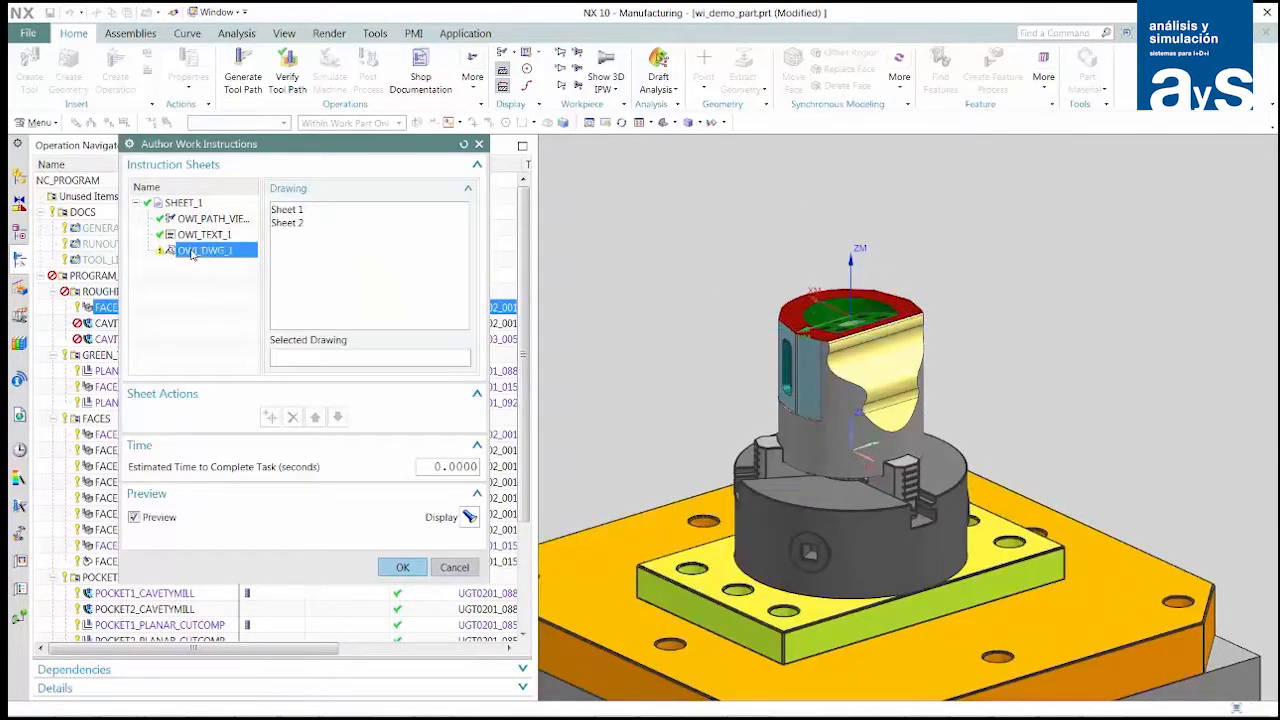
click(295, 222)
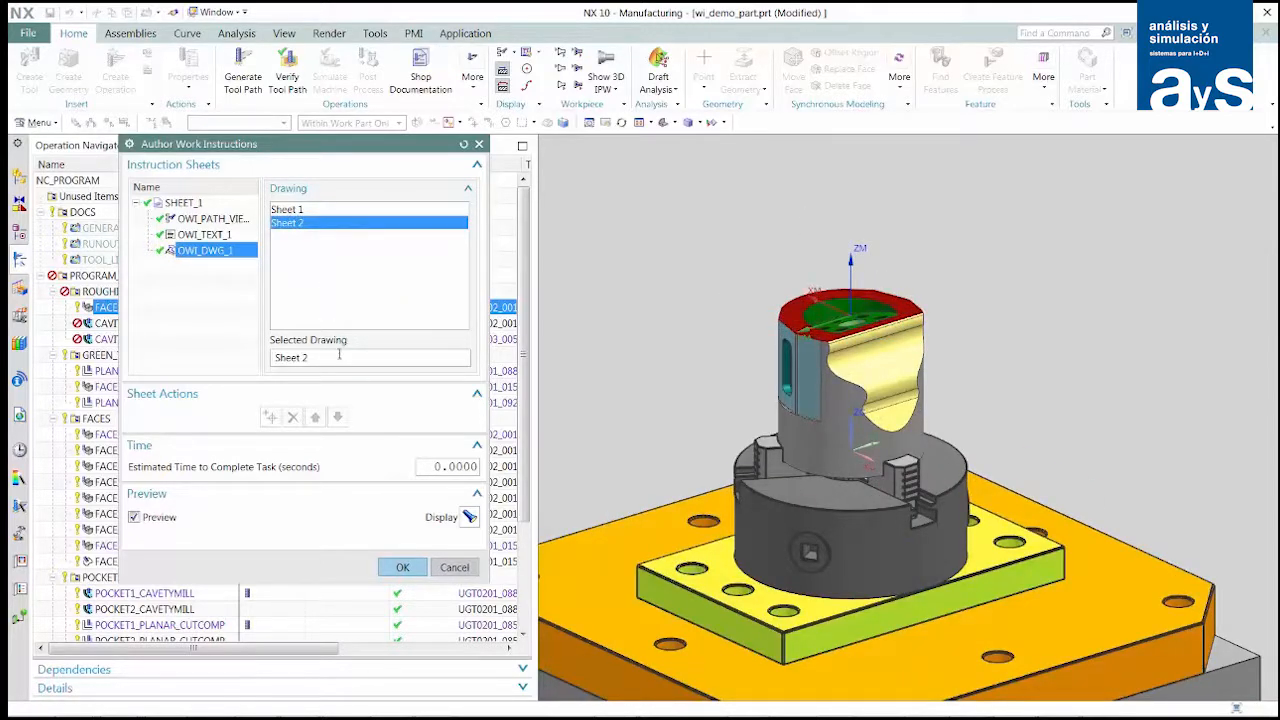
click(403, 568)
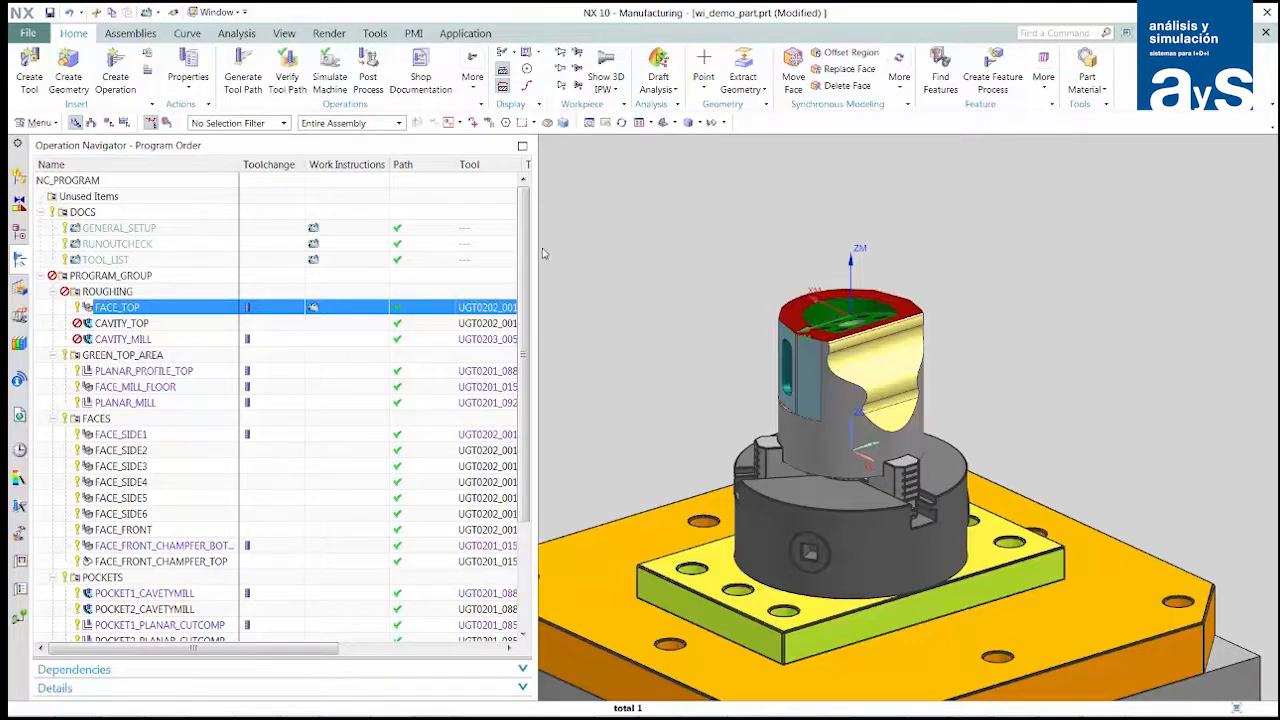
- Review the FACE_TOP operation sheet preview in the browser
drag(1279, 60, 450, 127)
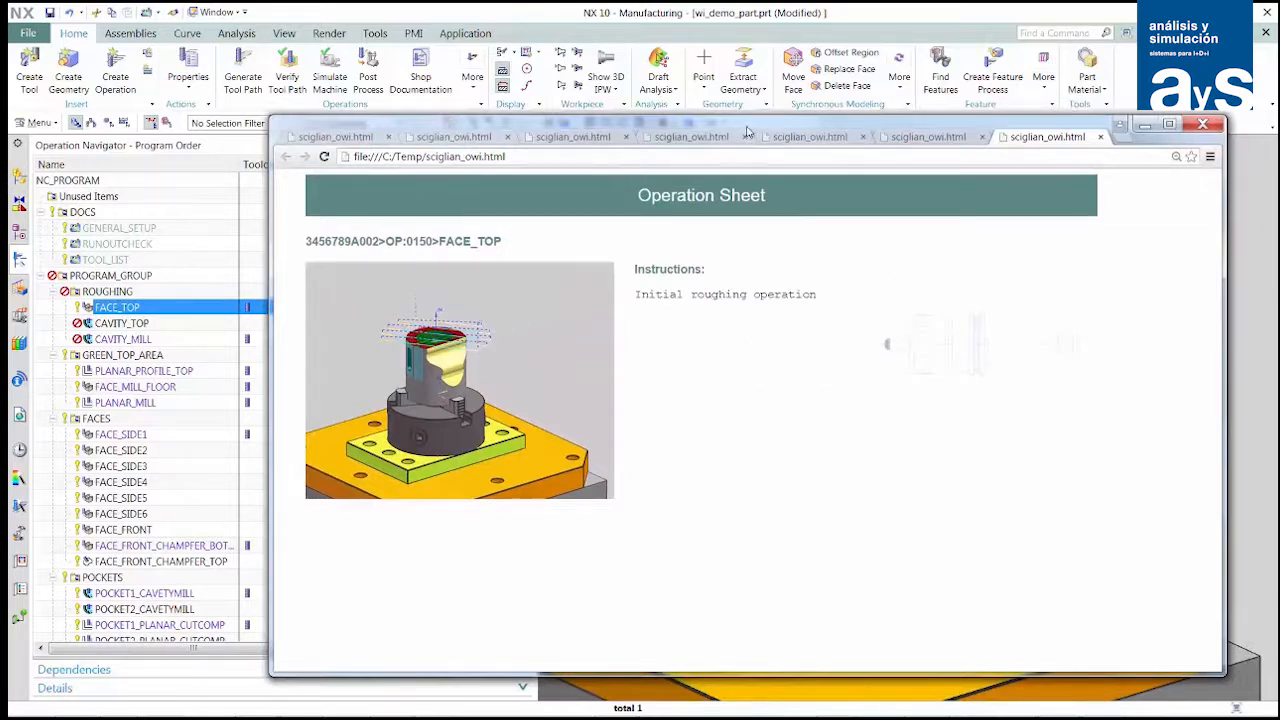
drag(746, 128, 1279, 72)
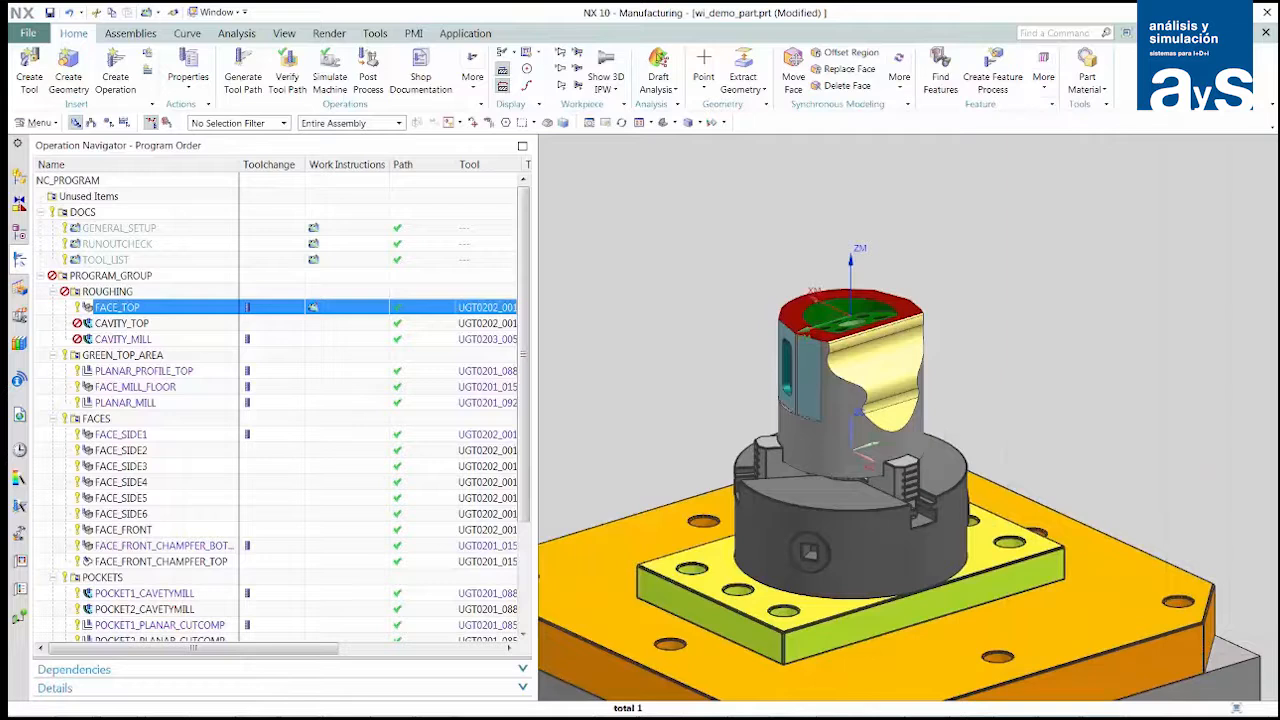
- Display the tool paths of the CAVITY_MILL and PLANAR_MILL operations in turn
click(120, 340)
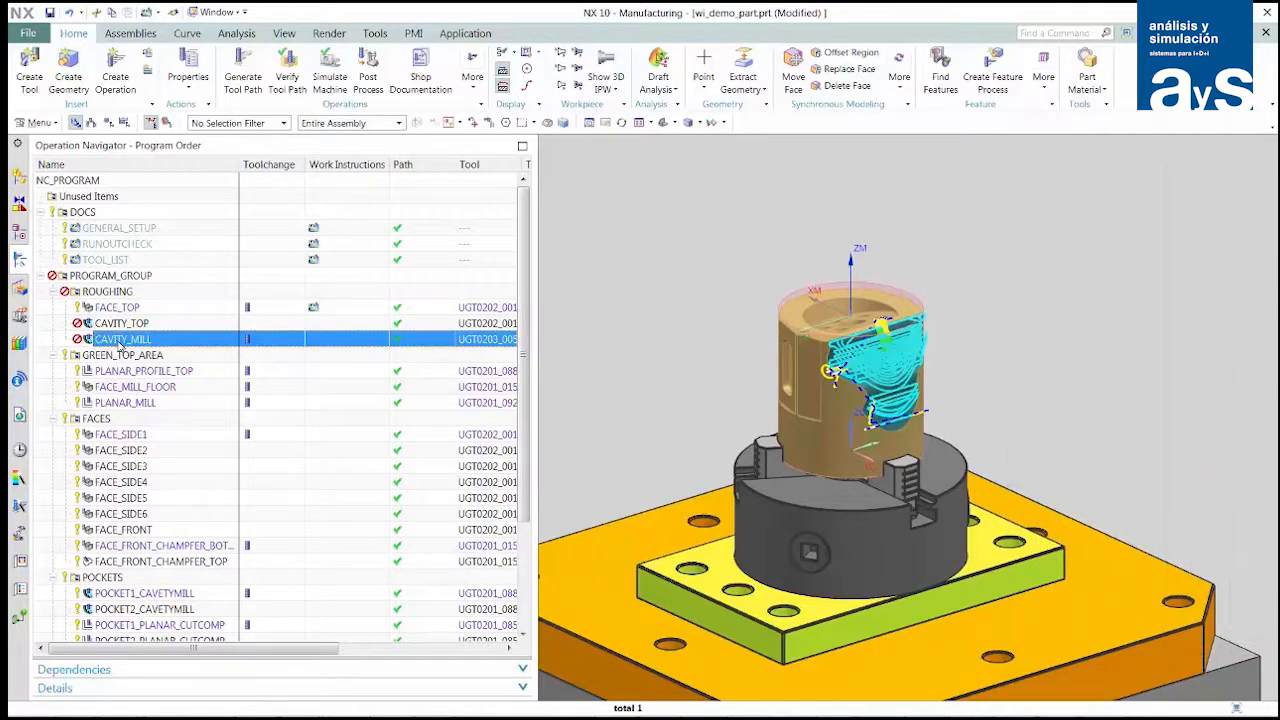
click(120, 403)
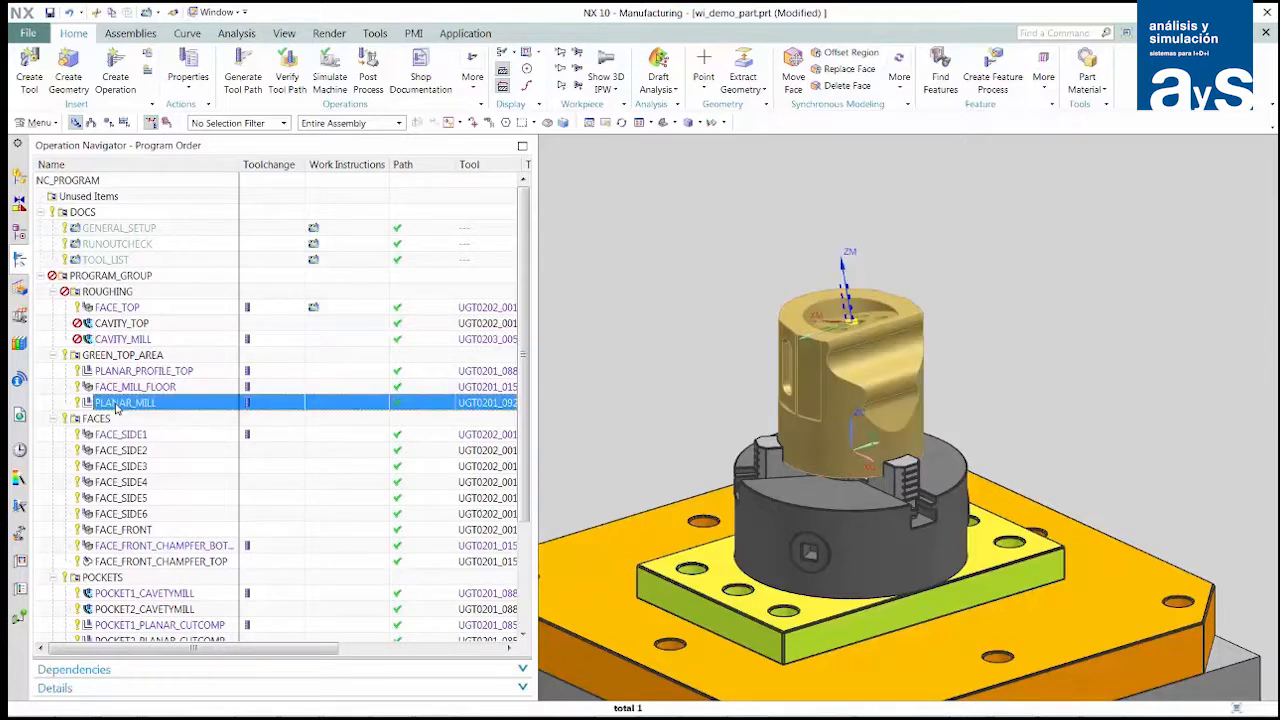
- Make WorkInstructions the work view and frame a close-up of the part's top pocket with its Ø20.0 hole dimension
middle_drag(843, 382, 850, 490)
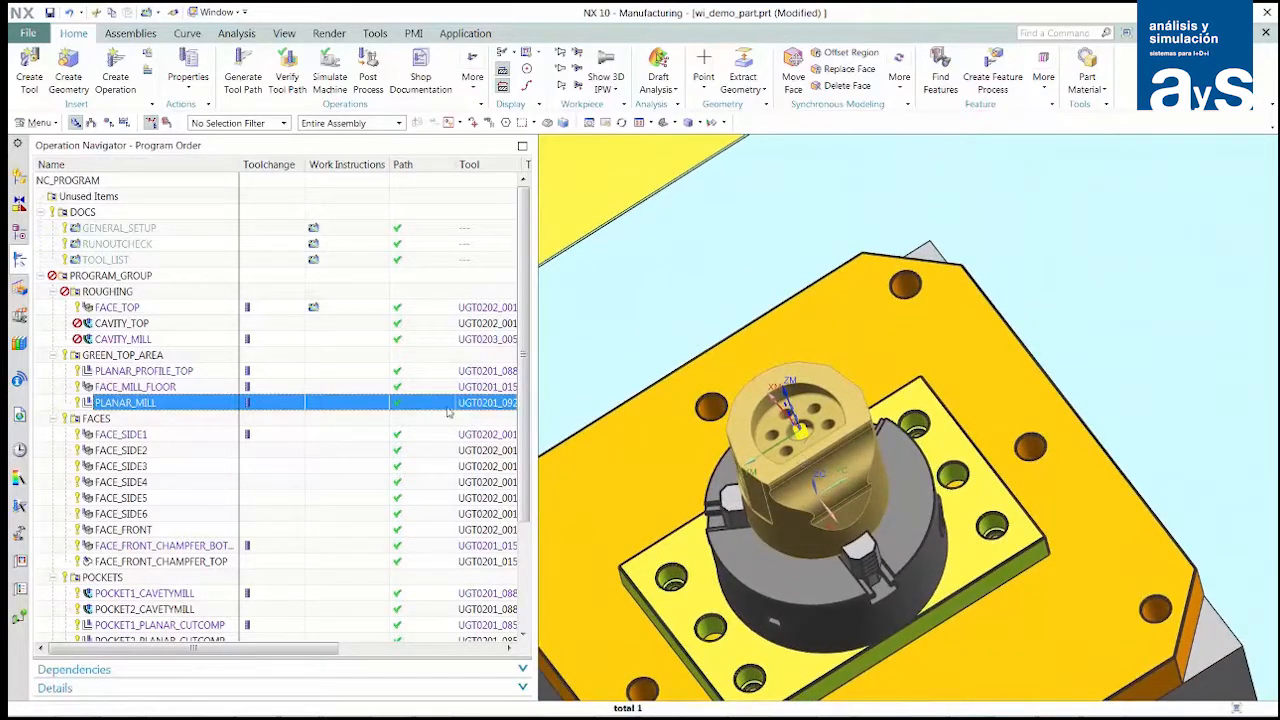
click(20, 231)
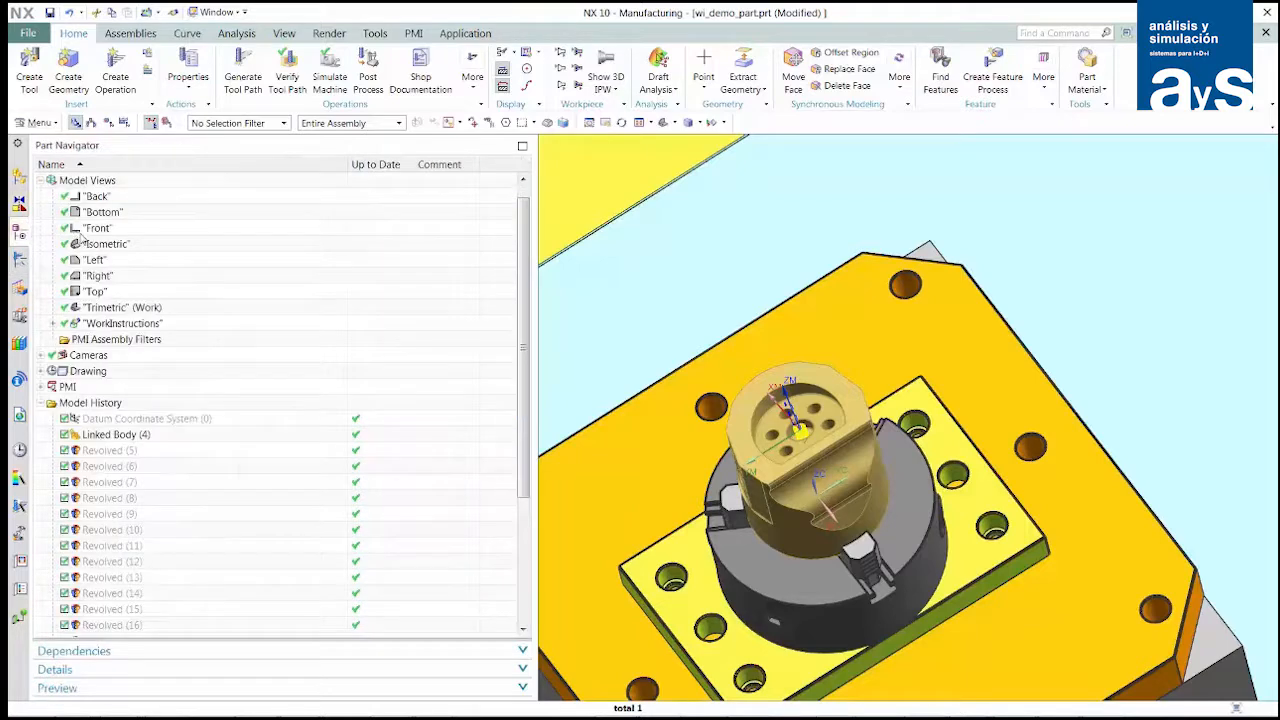
double_click(112, 323)
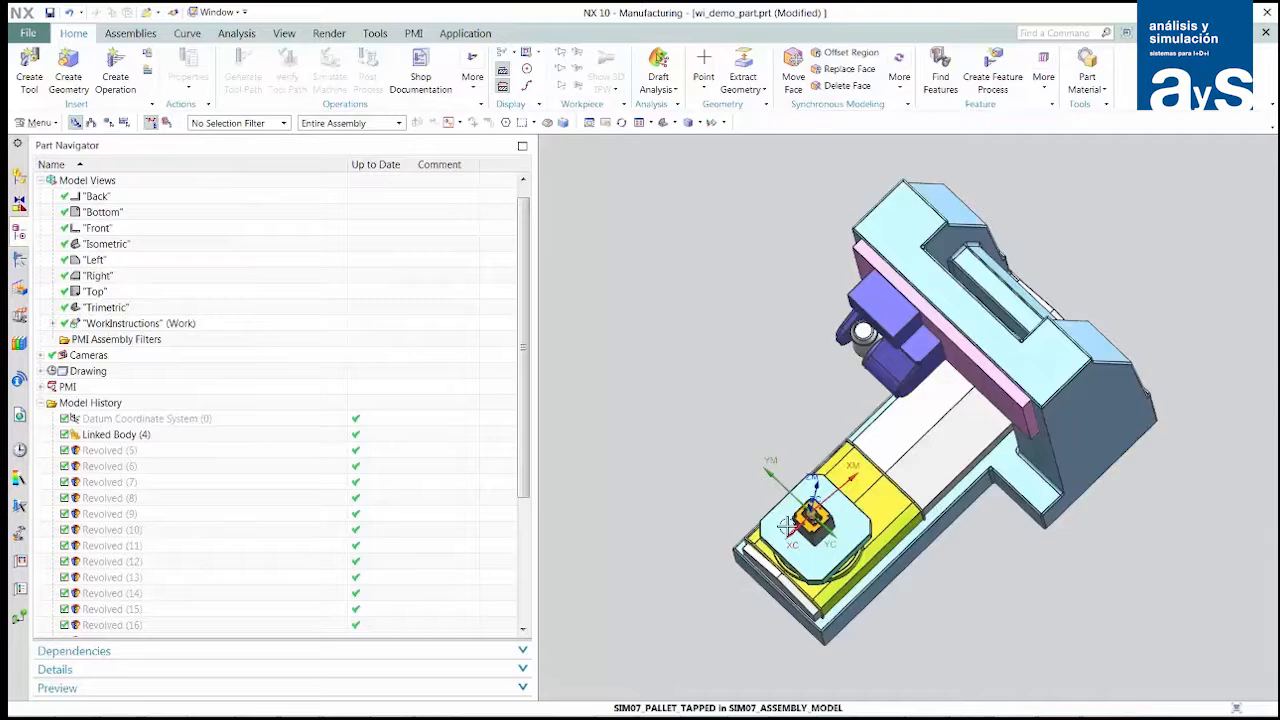
scroll(788, 525, up, 8)
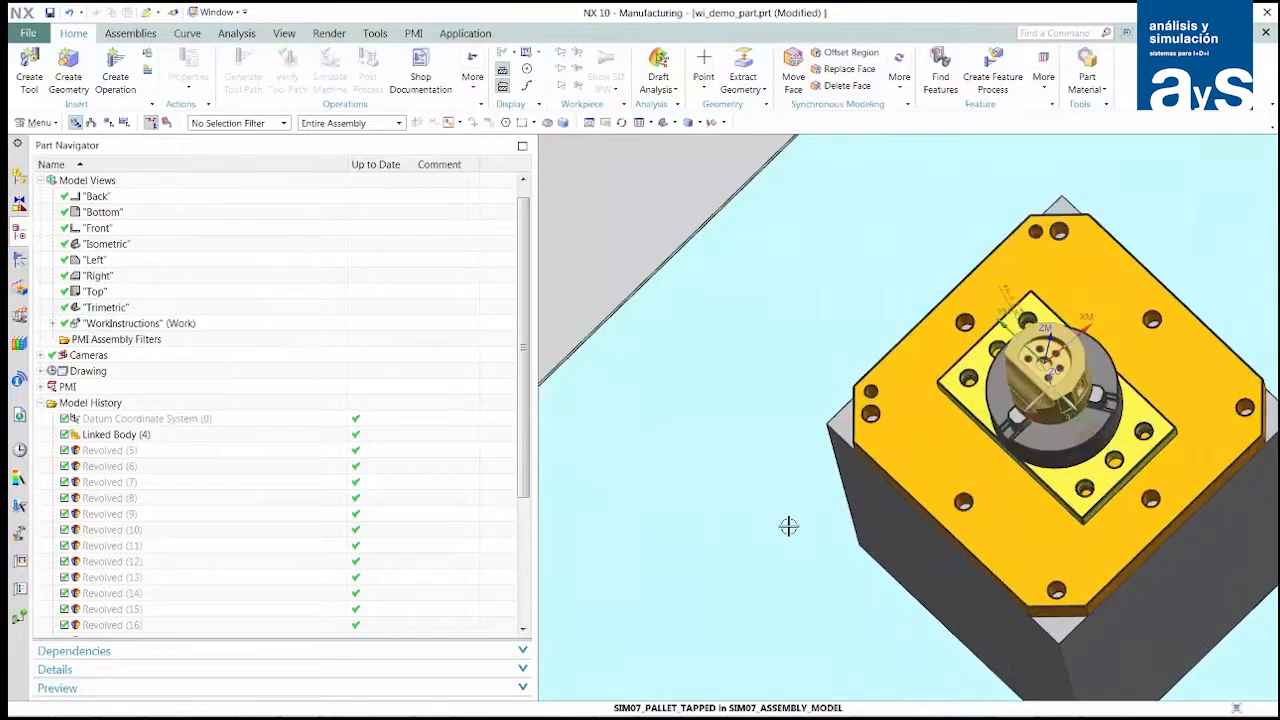
scroll(789, 526, up, 3)
shift+middle_drag(1100, 447, 848, 647)
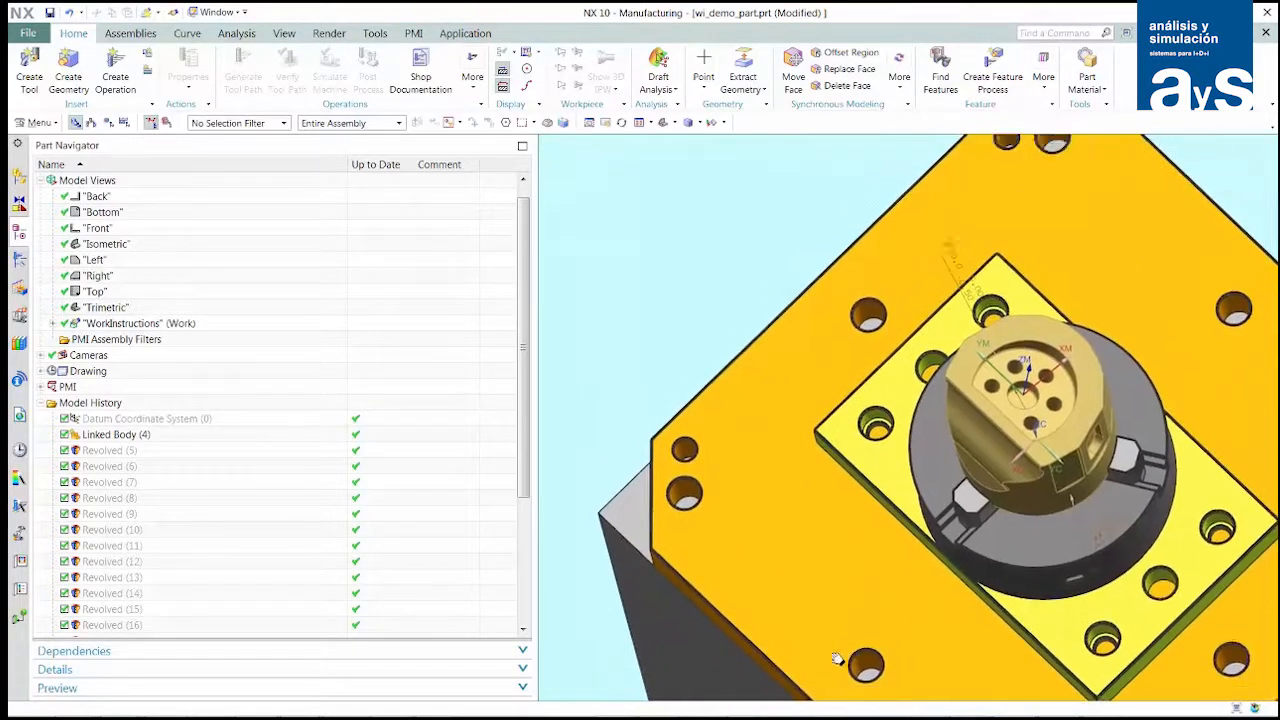
scroll(971, 537, up, 5)
shift+middle_drag(974, 371, 935, 645)
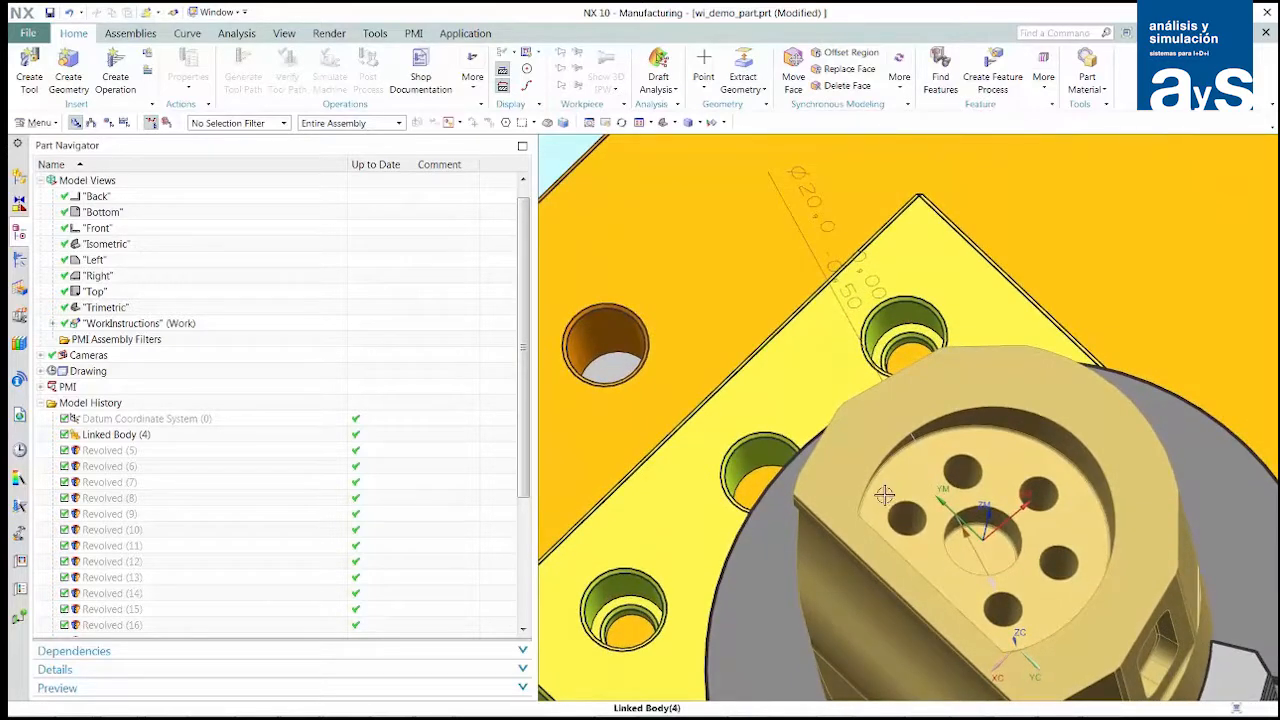
shift+middle_drag(884, 494, 857, 574)
scroll(857, 574, up, 1)
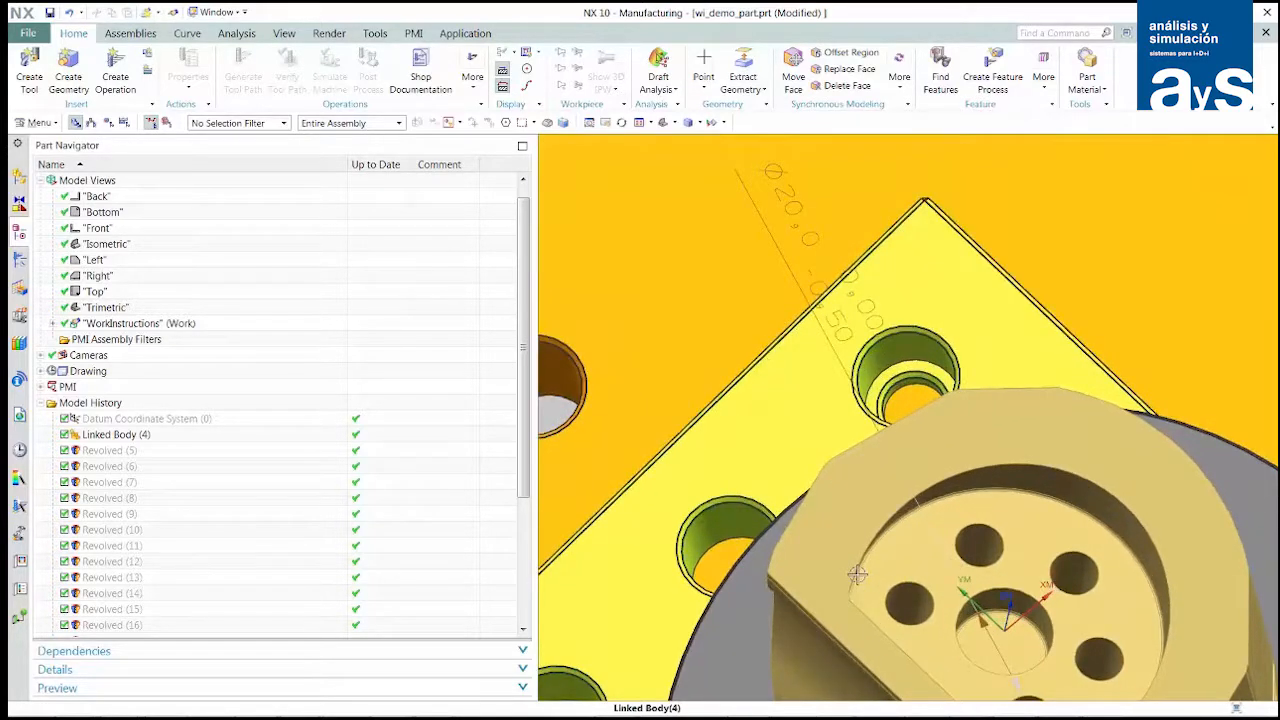
- Create a work_instruction manual control operation named manual_inspection after PLANAR_MILL in the GREEN_TOP_AREA program
click(19, 261)
click(122, 402)
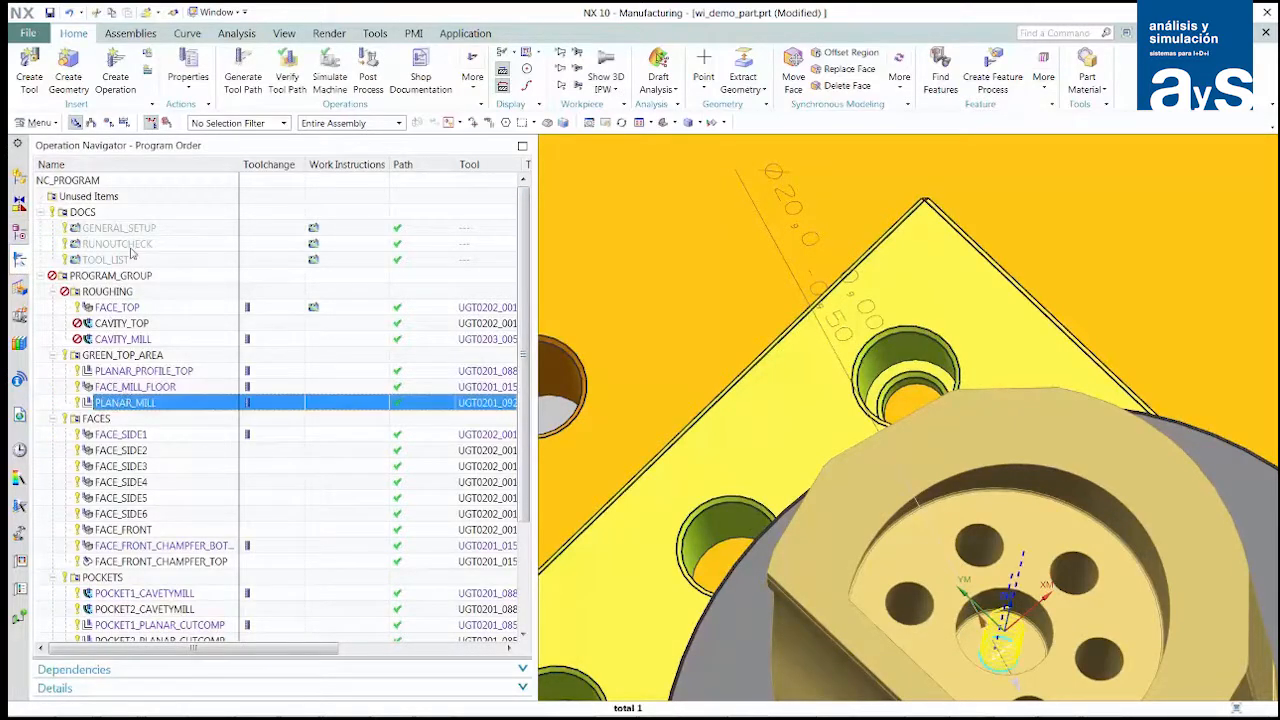
click(115, 76)
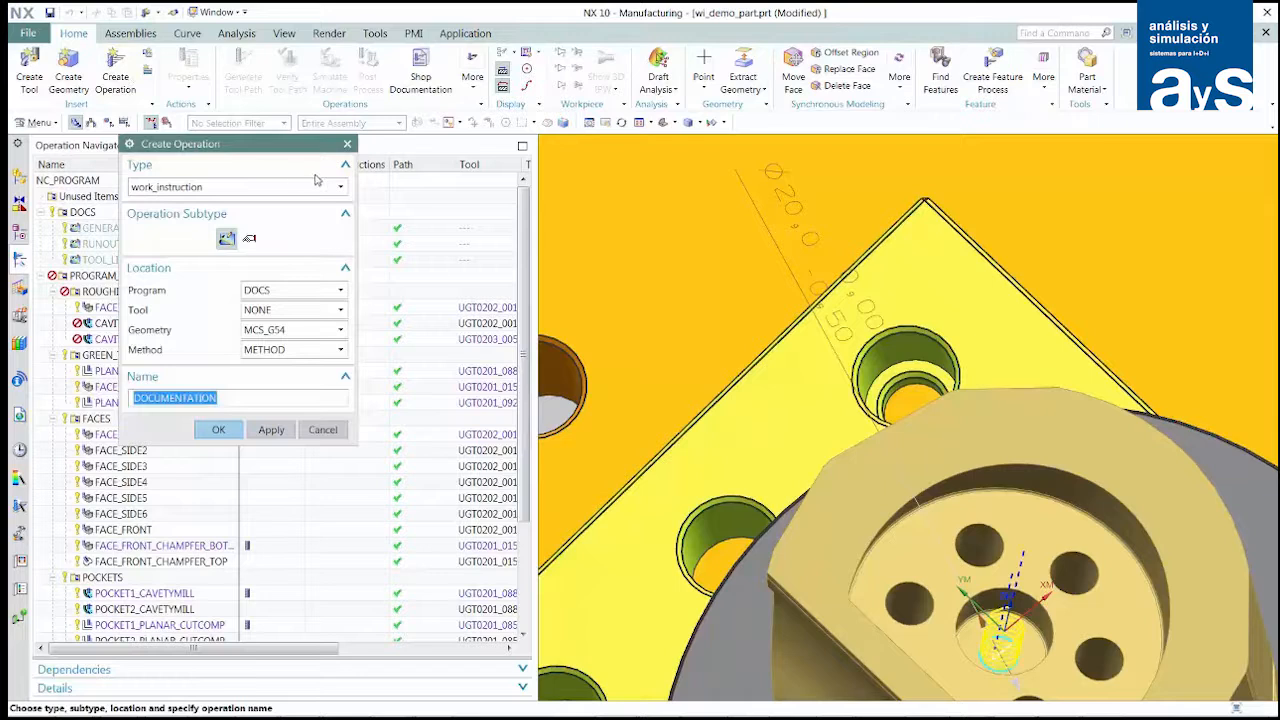
click(249, 238)
drag(268, 153, 457, 130)
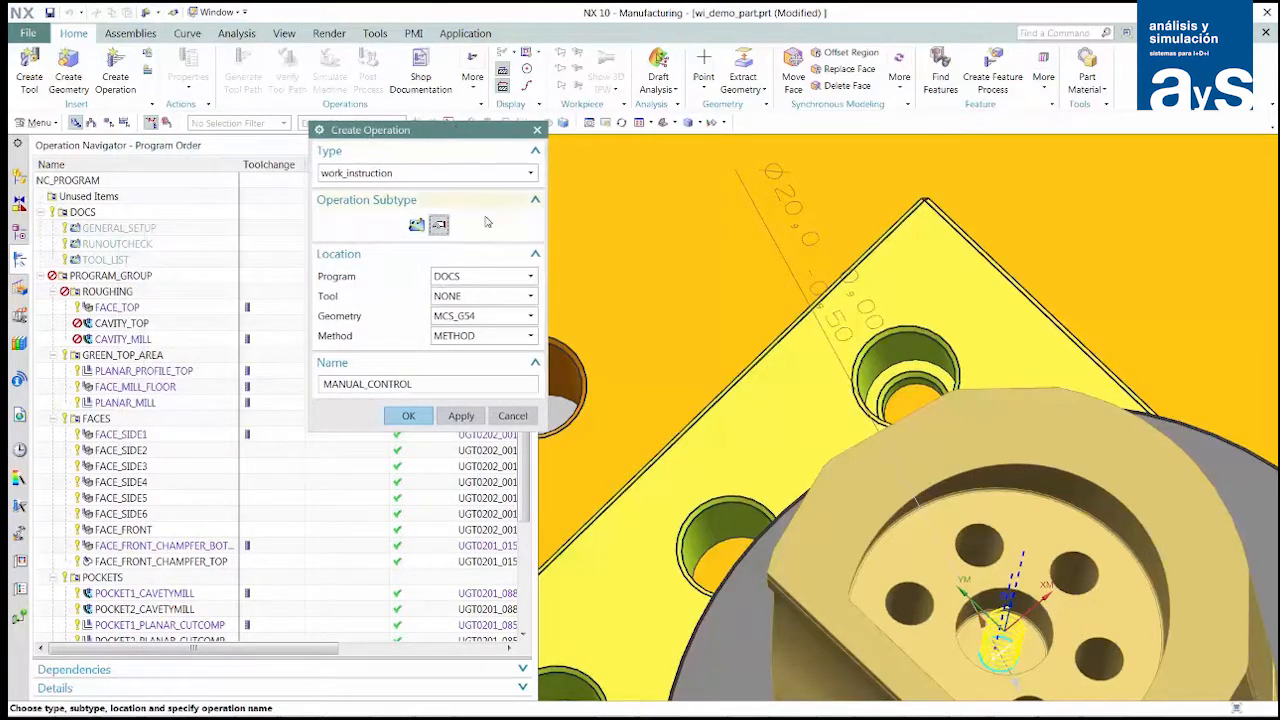
click(530, 277)
click(505, 352)
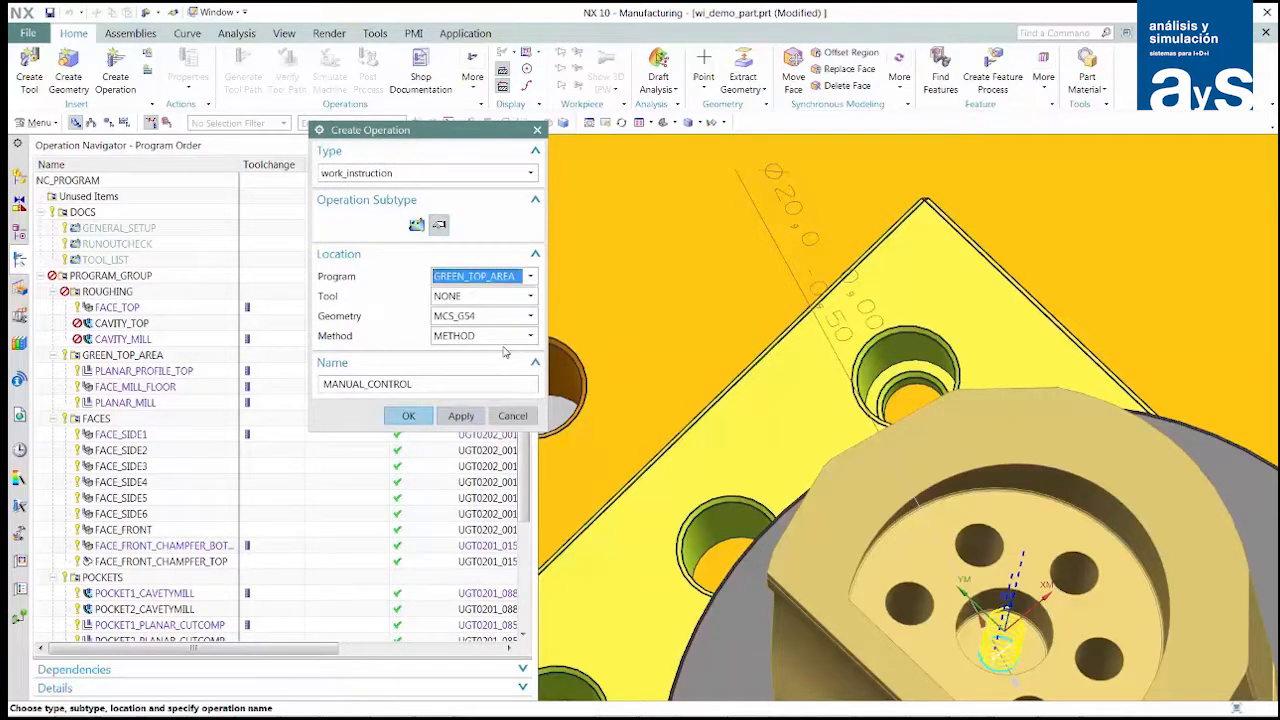
double_click(425, 388)
text(manual_in)
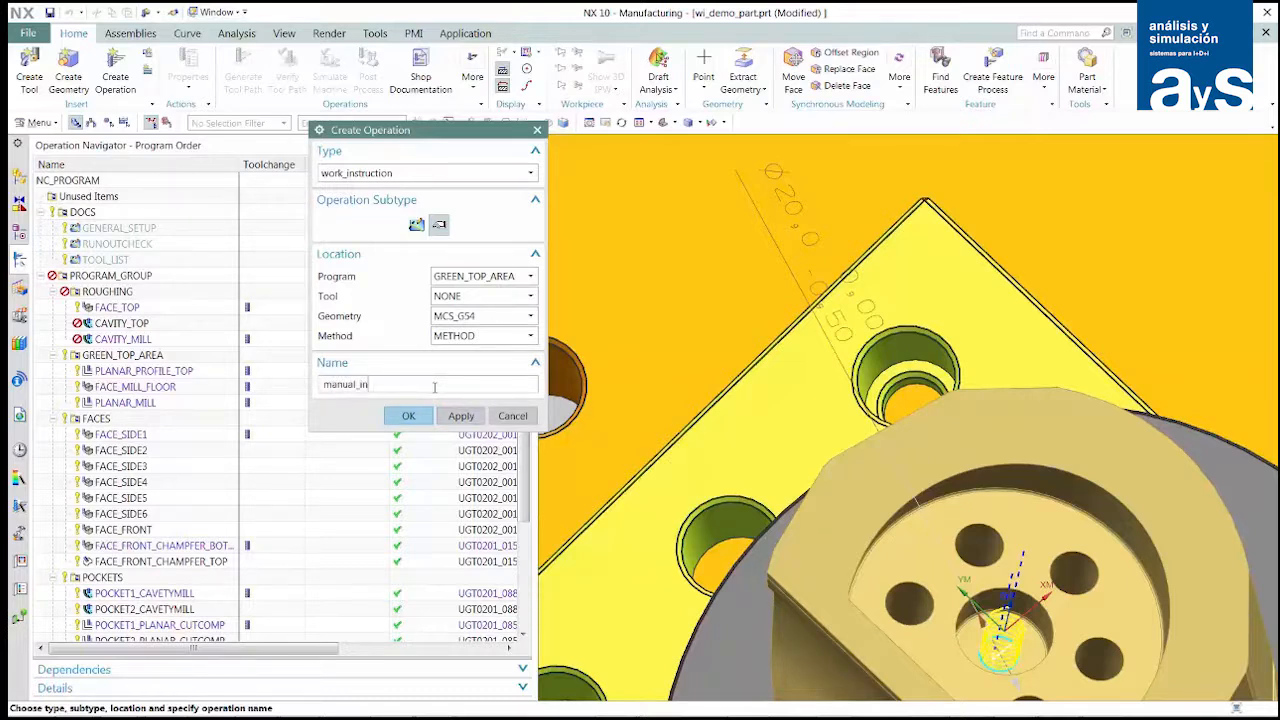
text(spection)
click(412, 416)
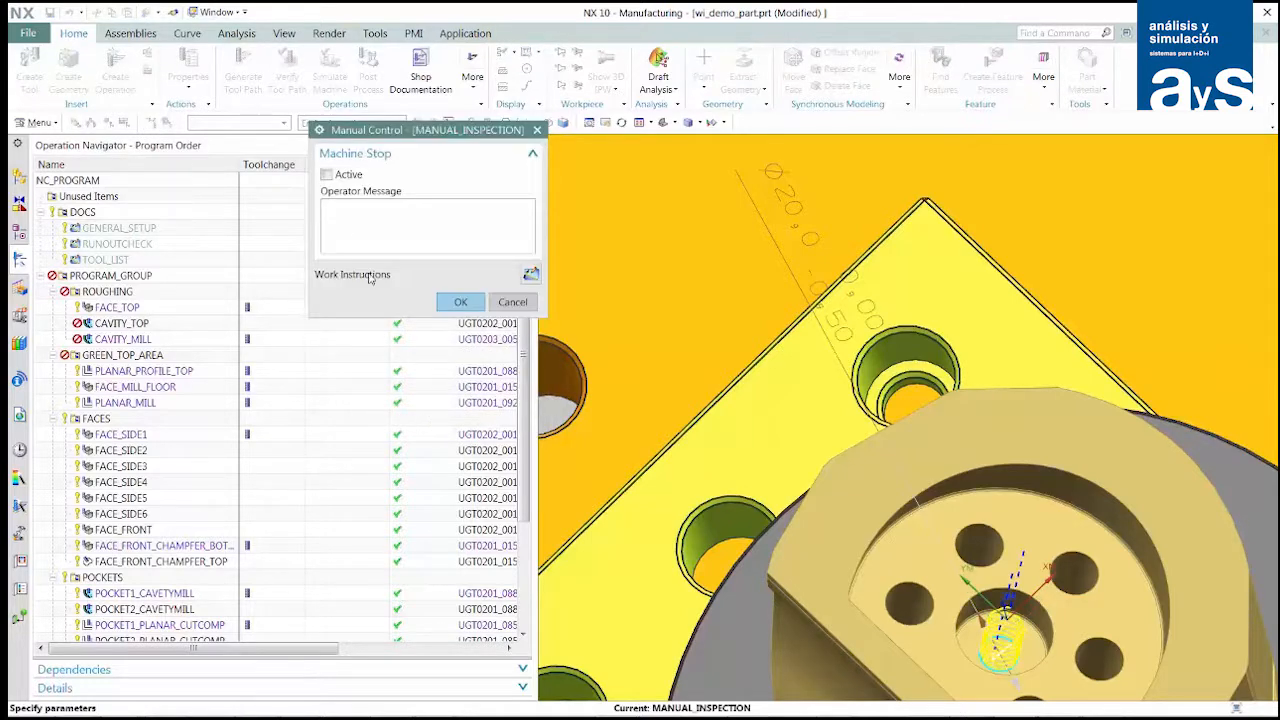
- Activate the machine stop with the operator message: refer to step "manual inspection" in the work instructions
click(327, 175)
text(refereto step "manual inspection" in the work i)
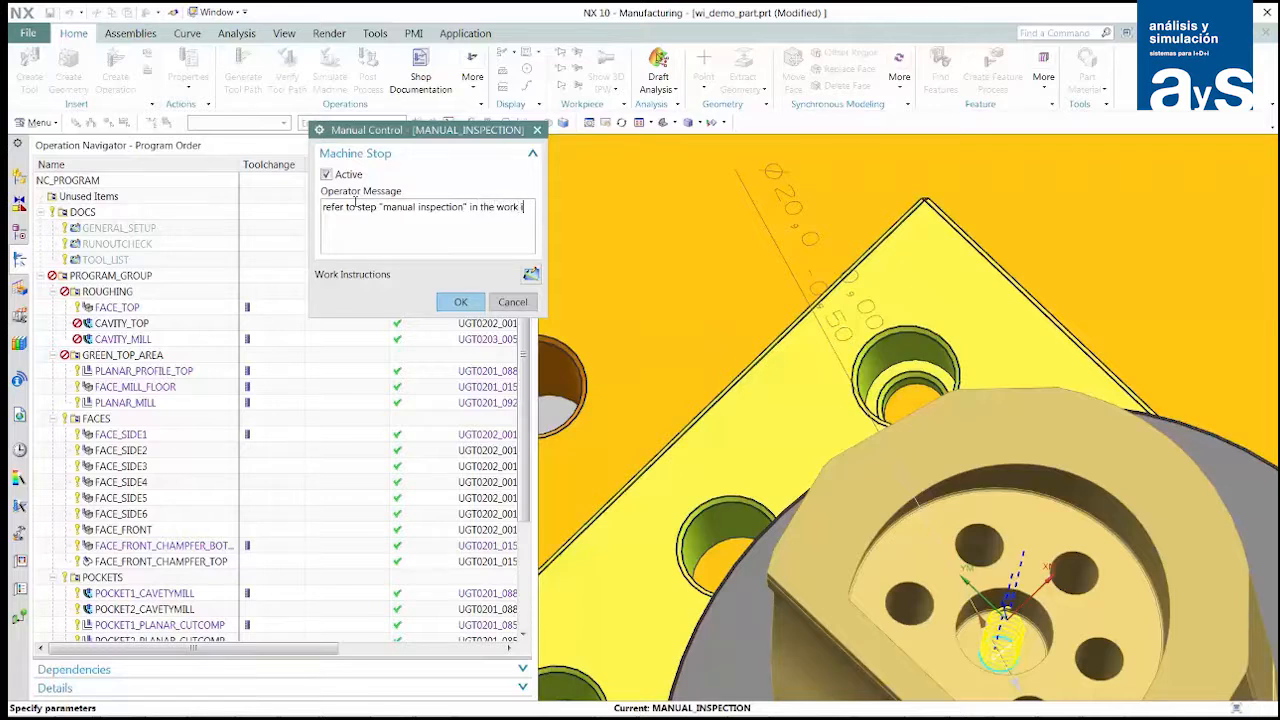
text(nstructions)
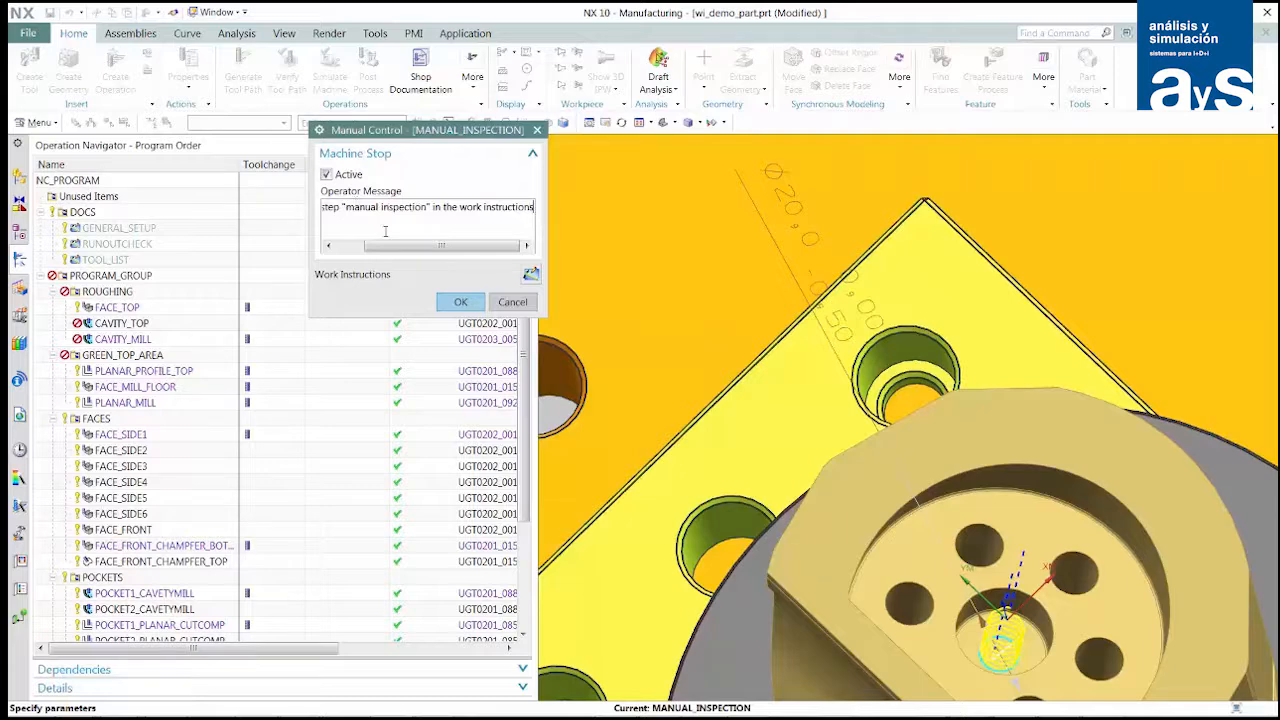
- Give the MANUAL_INSPECTION work instruction sheet the Setup Instructions format and save the current view as its product view camera
click(530, 278)
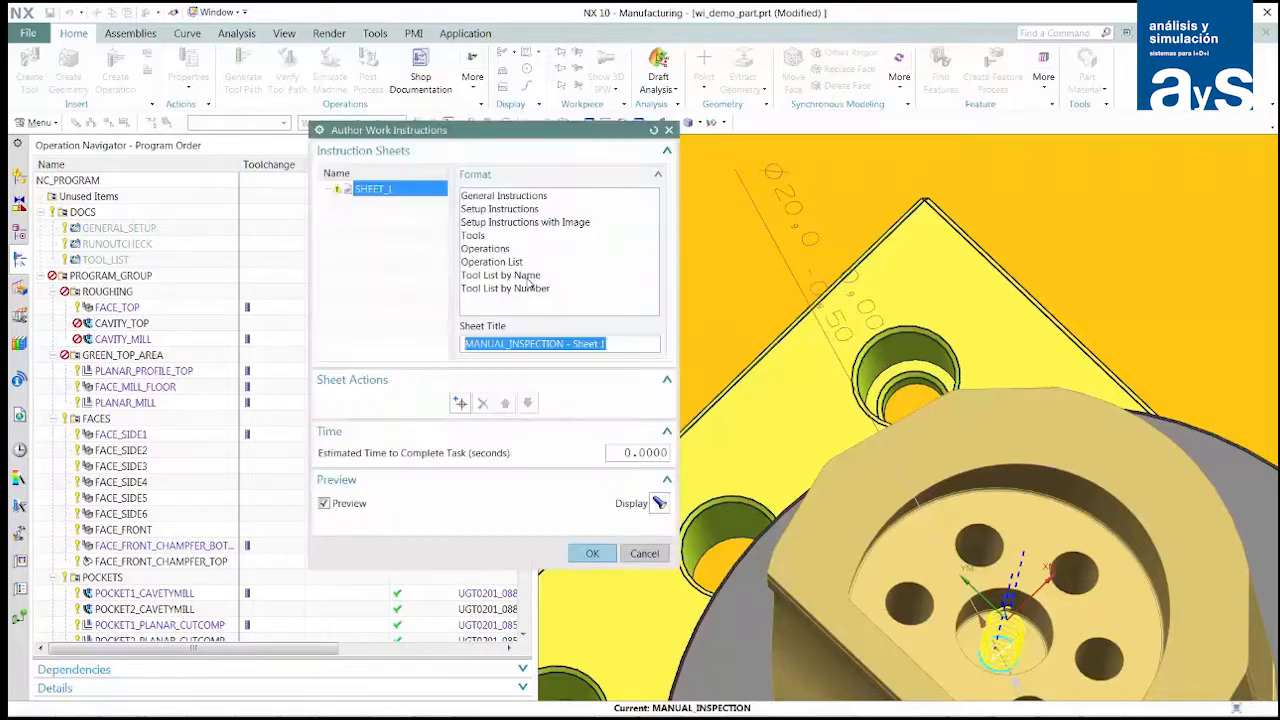
click(490, 209)
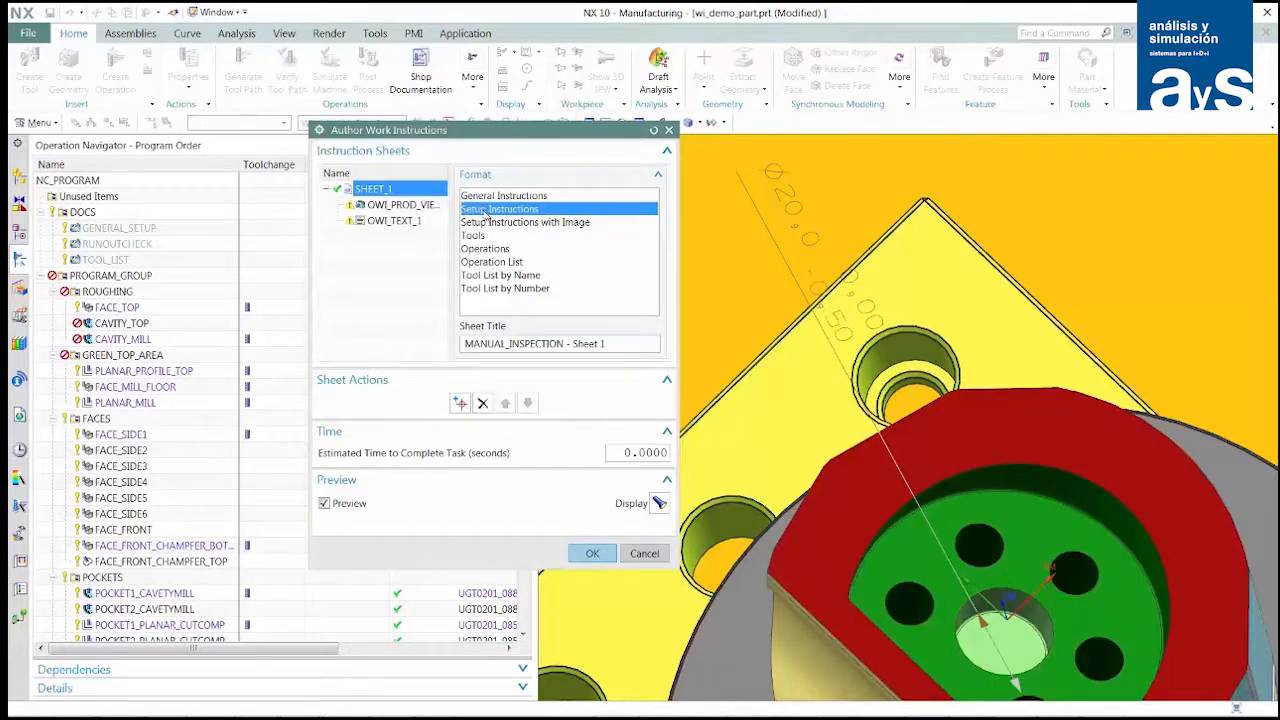
click(400, 207)
click(400, 206)
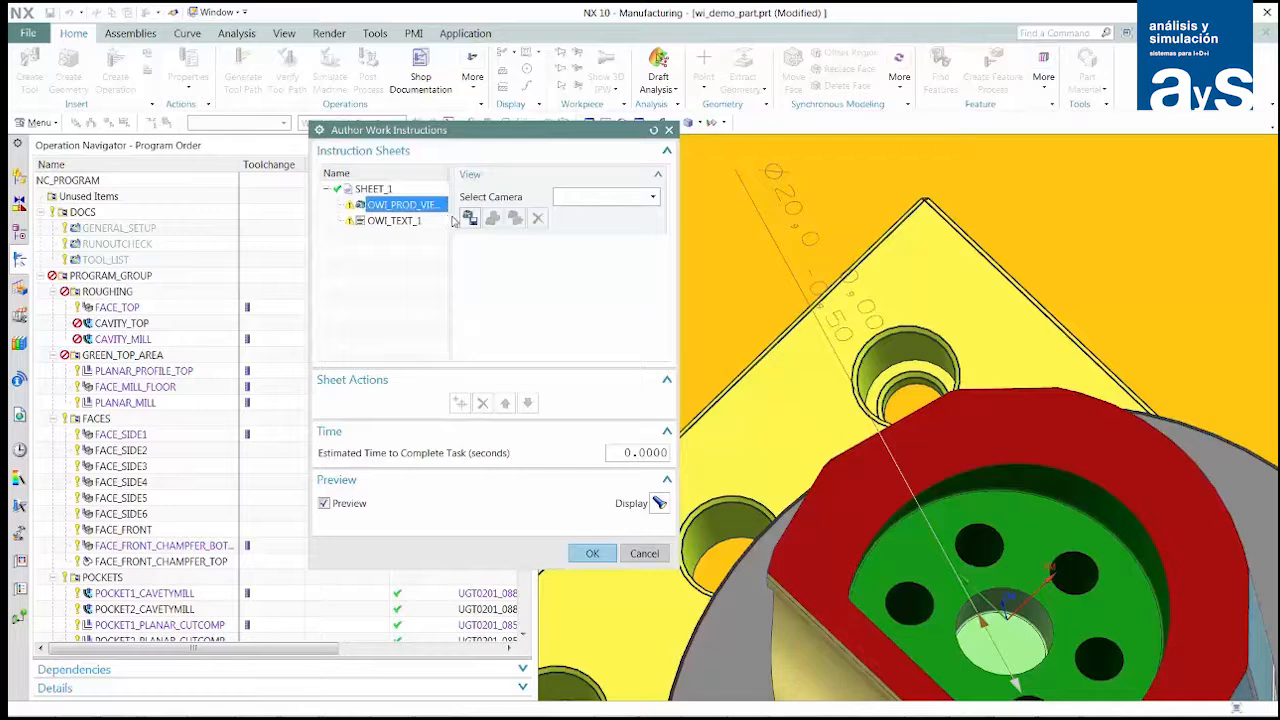
click(469, 219)
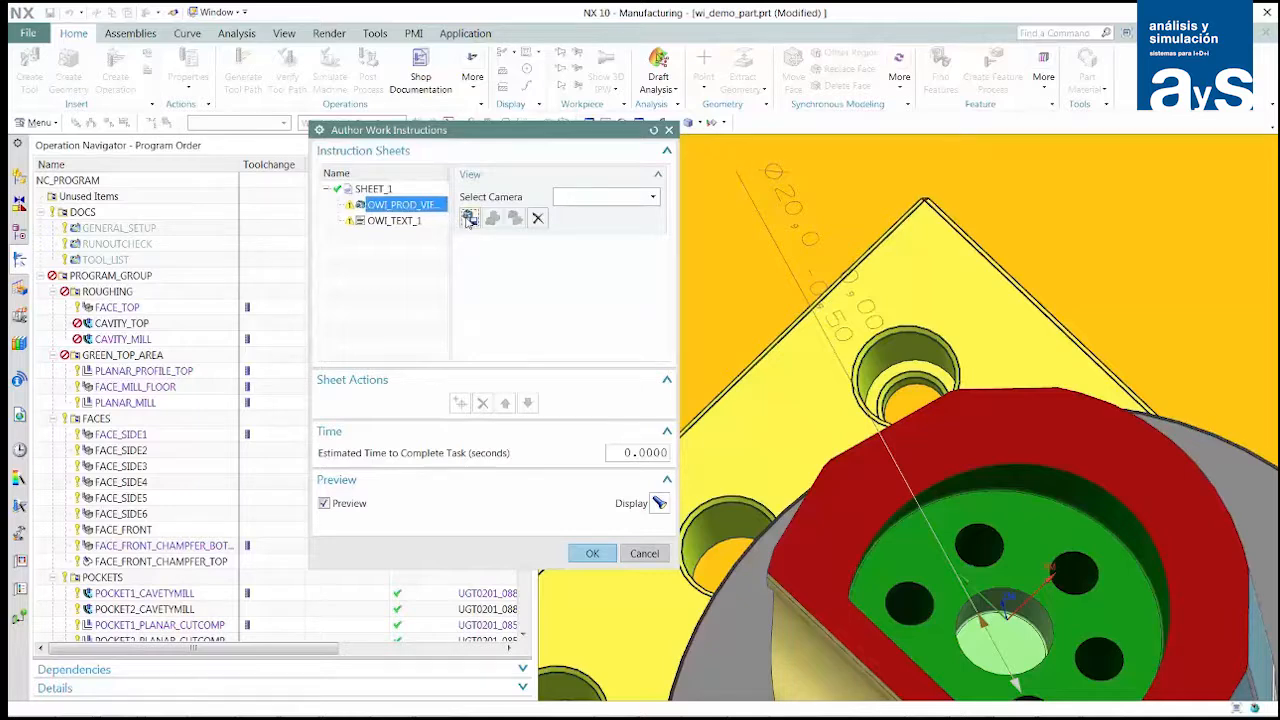
- Enter "Measure indicated hole with calipers to verify diameter" and "For general instructions on measurement technique see this" as the sheet's text
click(403, 223)
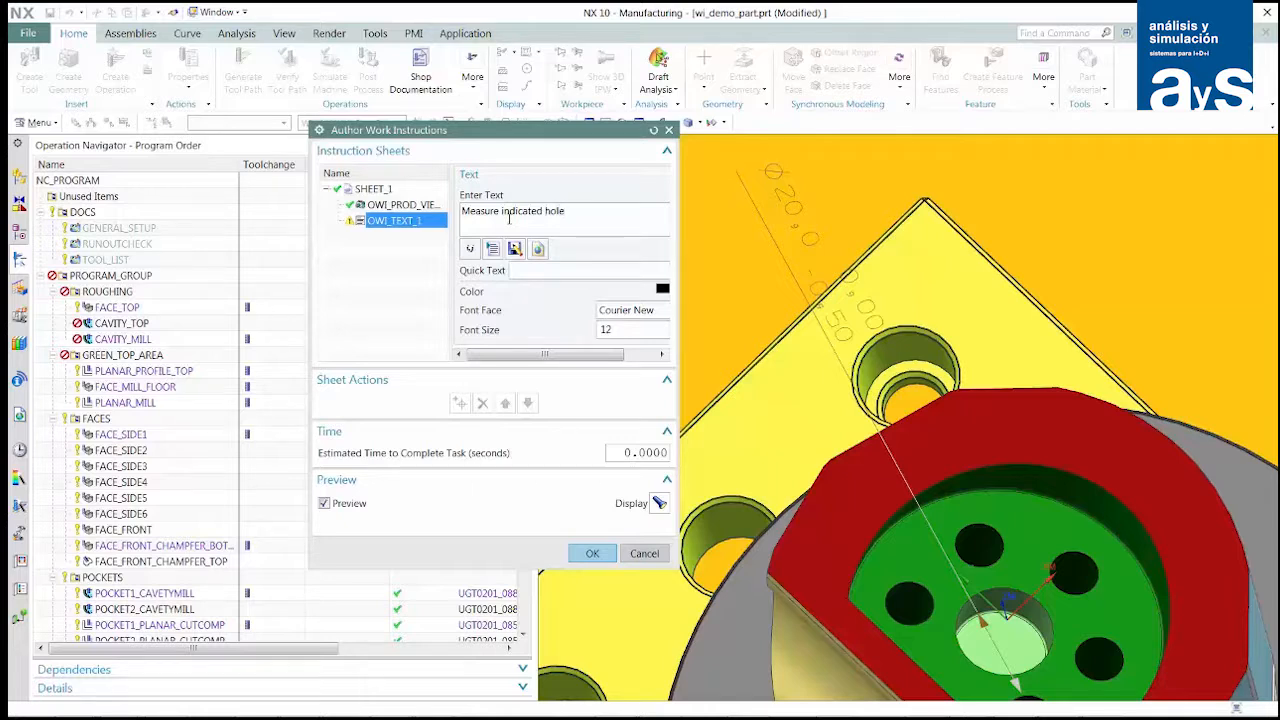
text(with calipers to verify di)
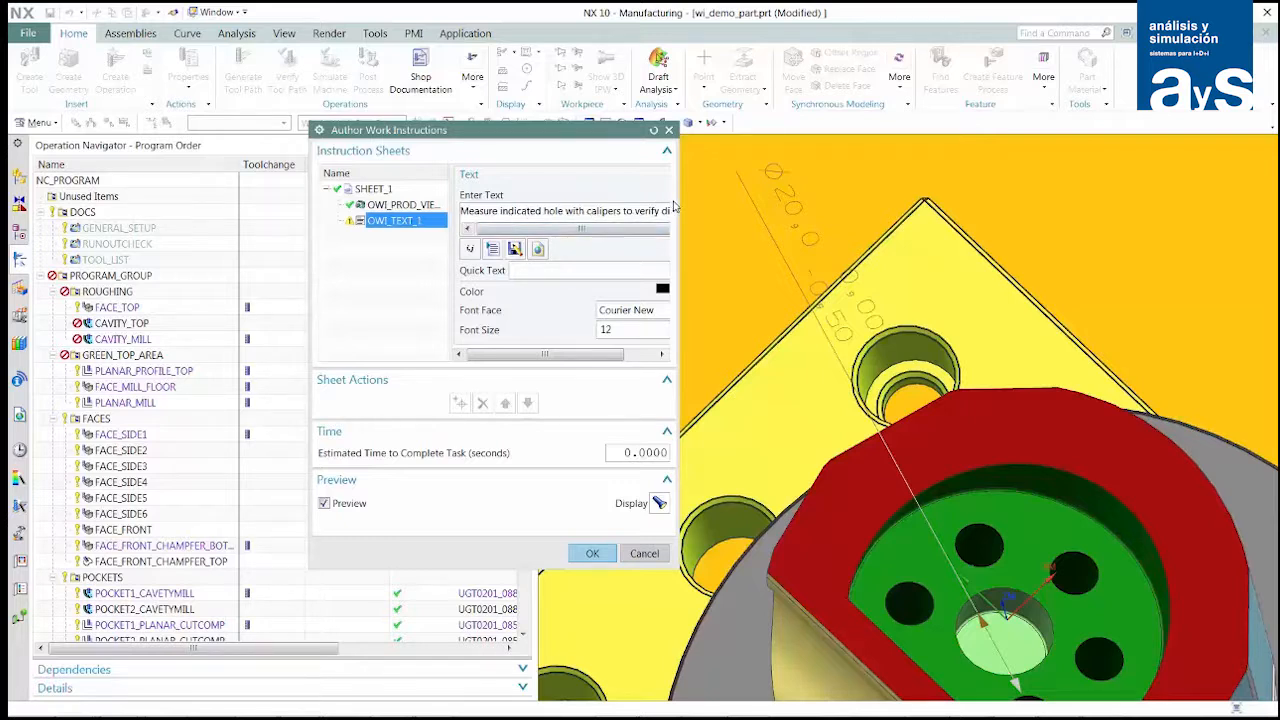
drag(677, 207, 768, 212)
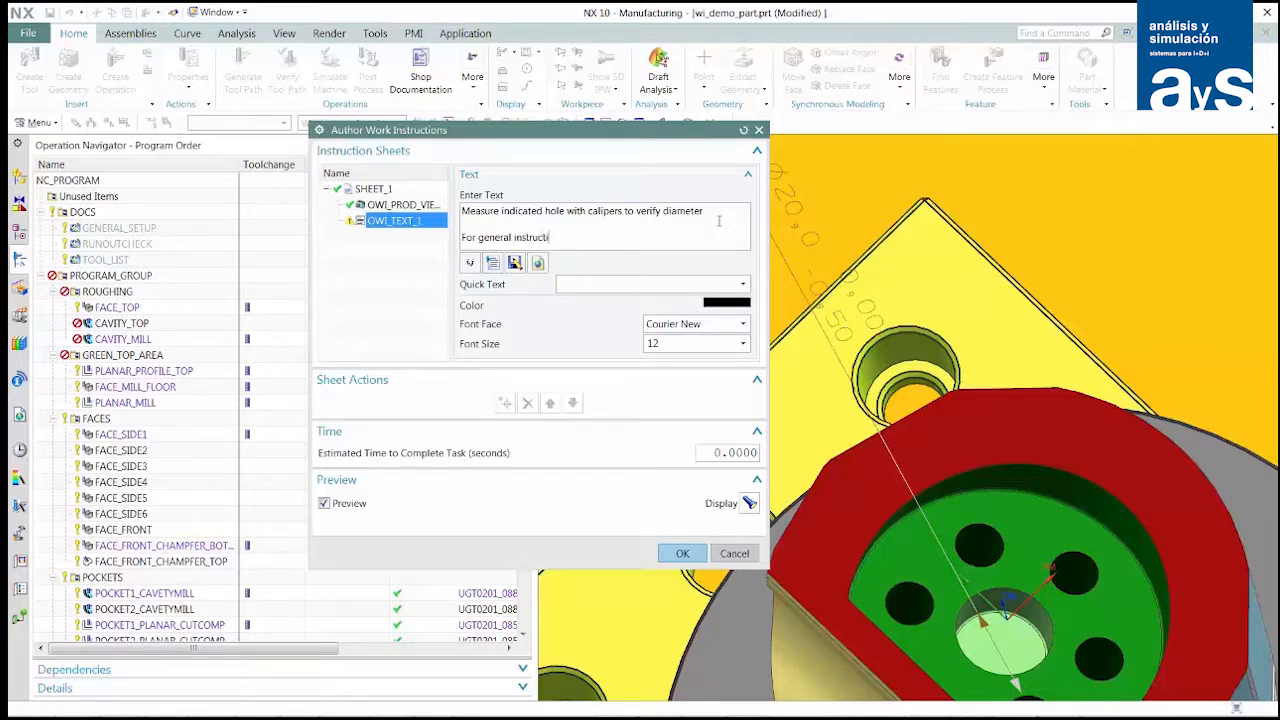
text(easurement te)
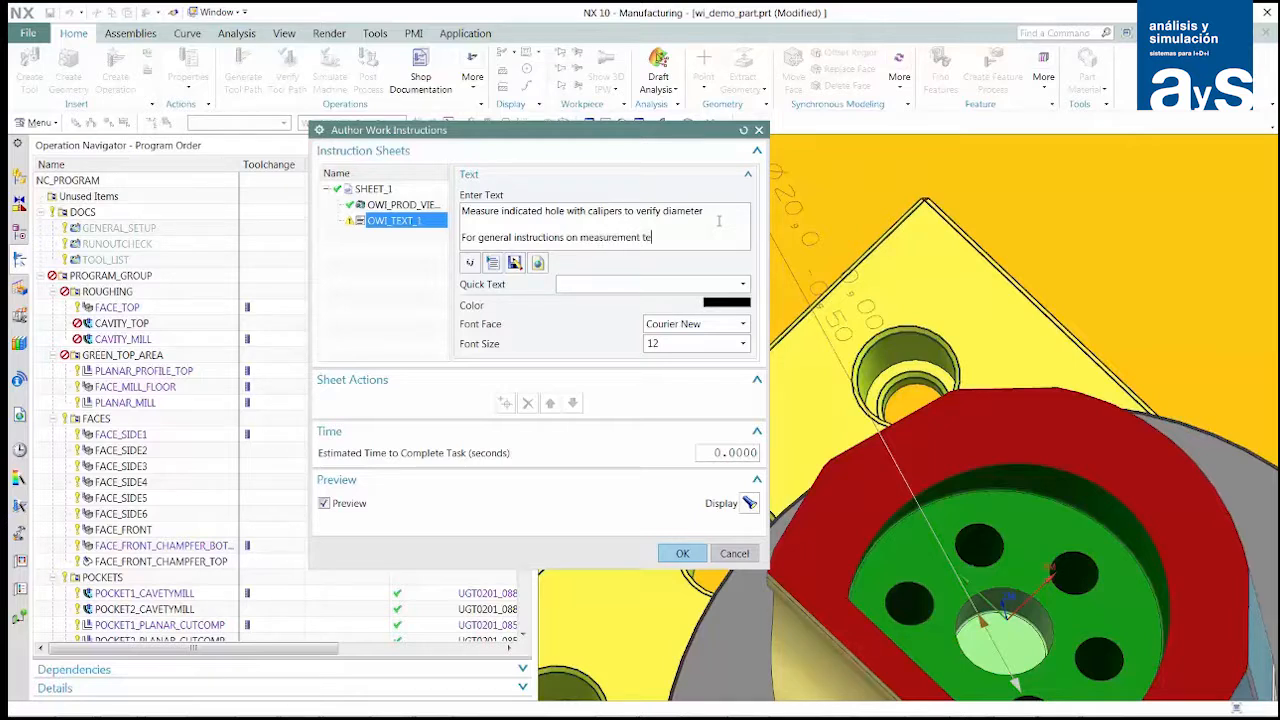
text(chnique see this)
- Insert a hyperlink named "link" with the address mycompany.com/metrology at the end of the instruction text
click(539, 263)
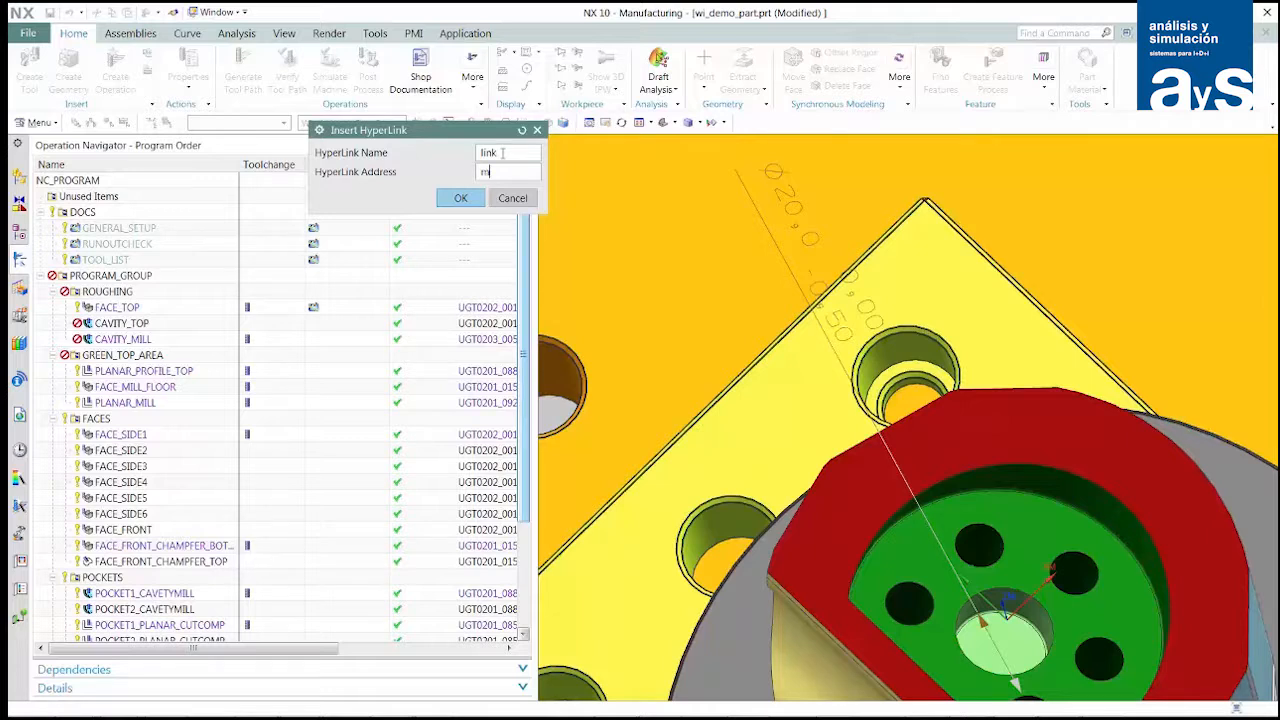
text(mycompany.com/metrology)
click(462, 199)
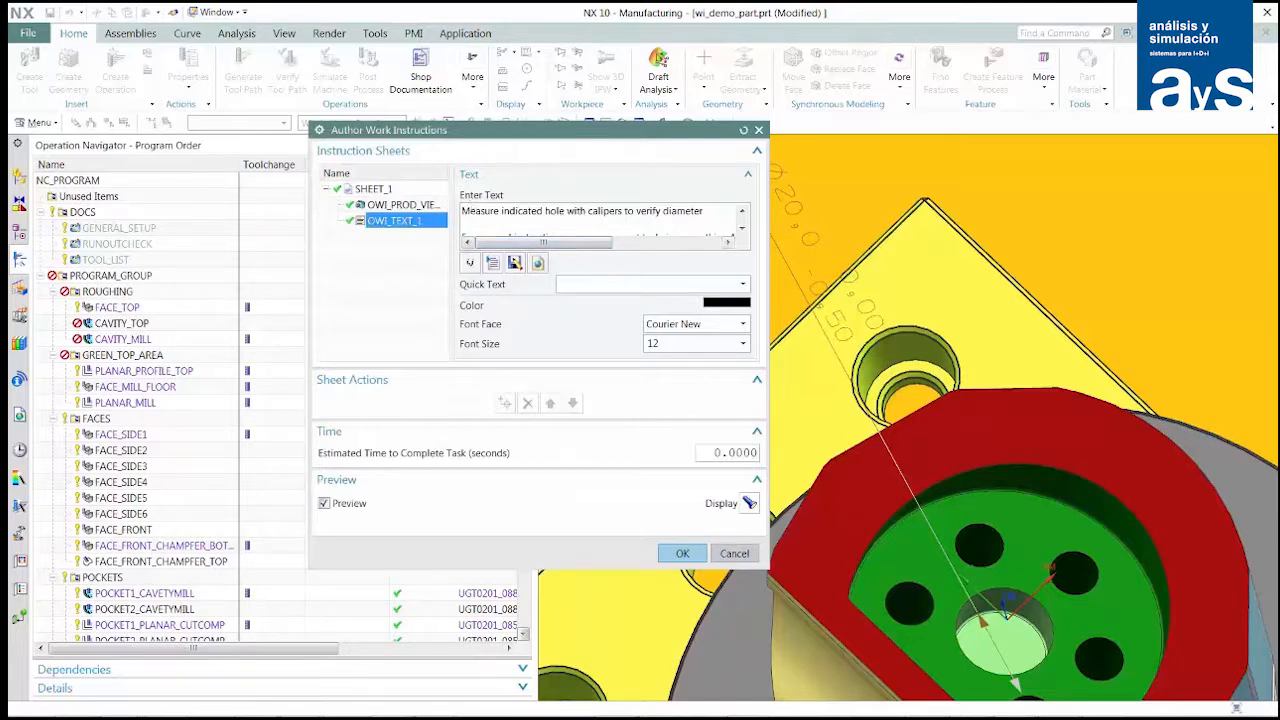
- Review the setup sheet preview in the browser, and accept the work instructions and the MANUAL_INSPECTION operation
drag(1279, 80, 620, 132)
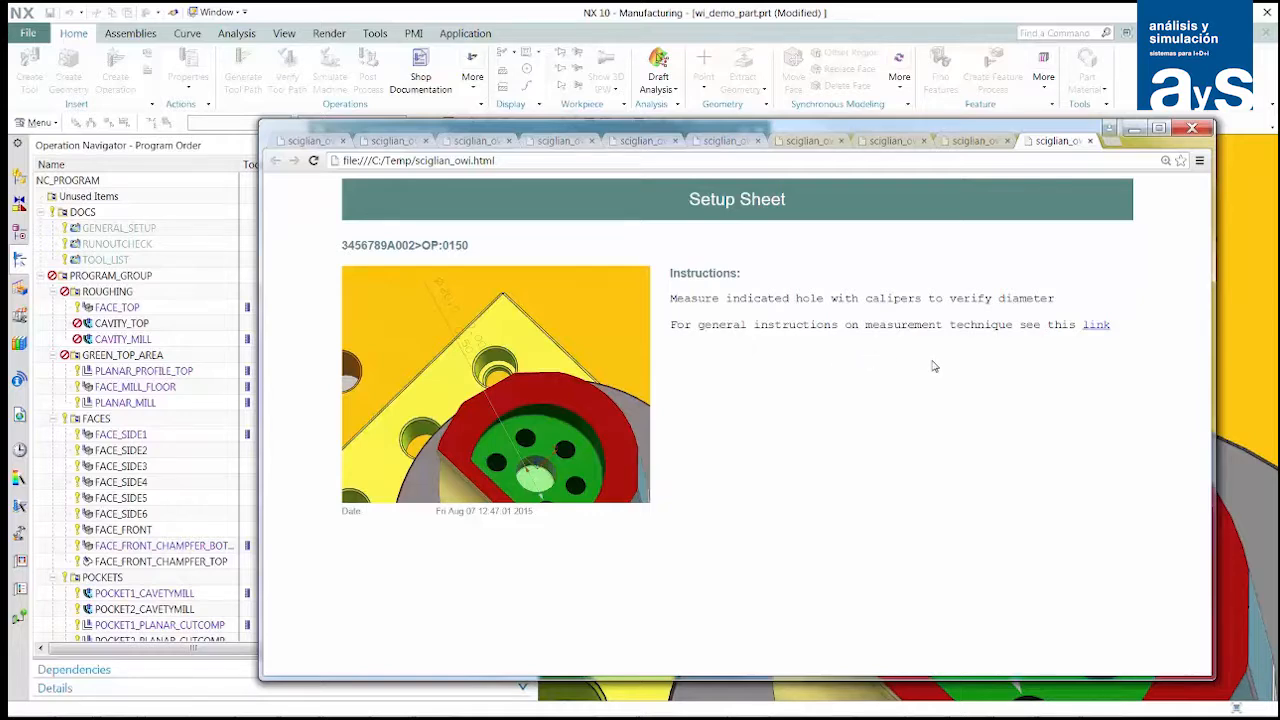
drag(742, 130, 1279, 80)
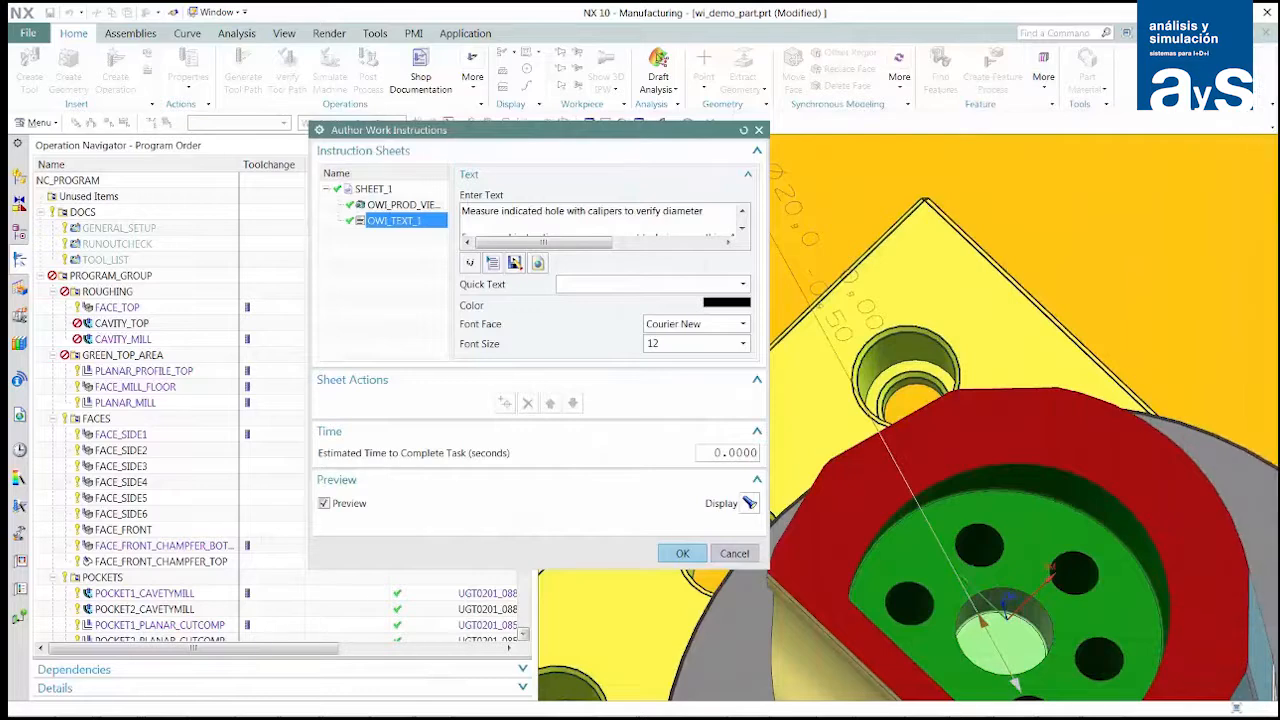
click(688, 556)
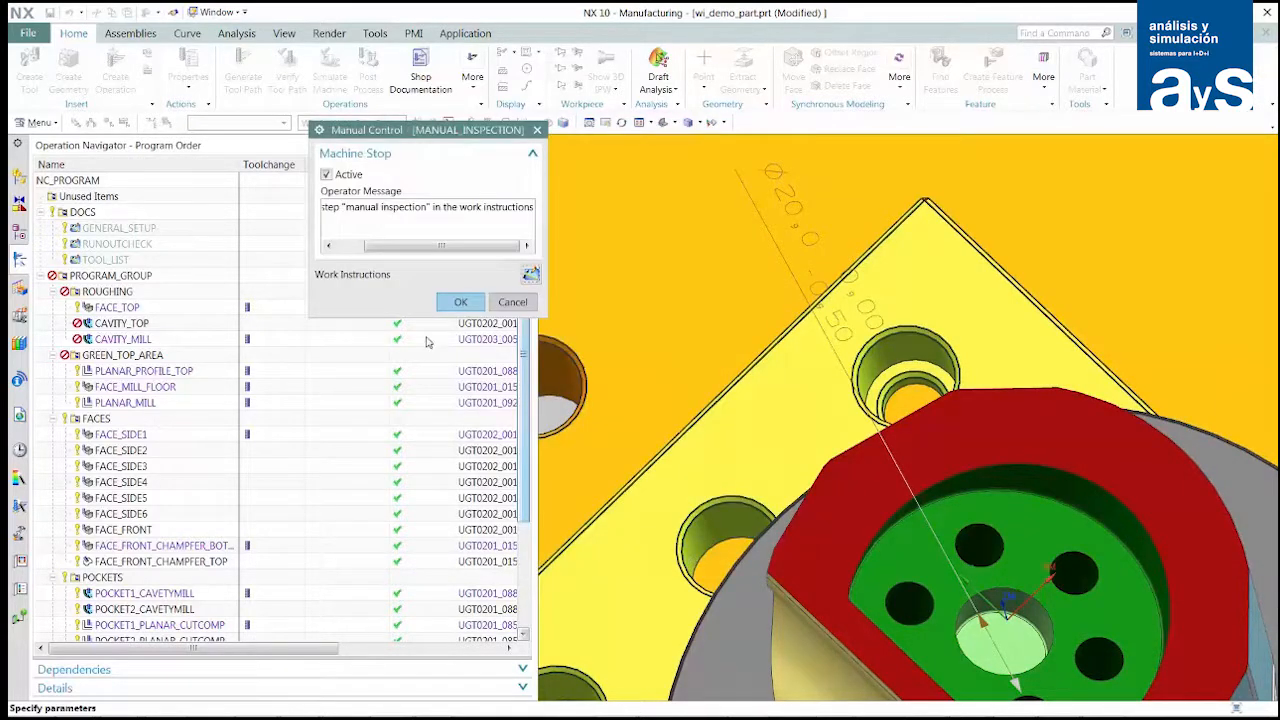
click(452, 304)
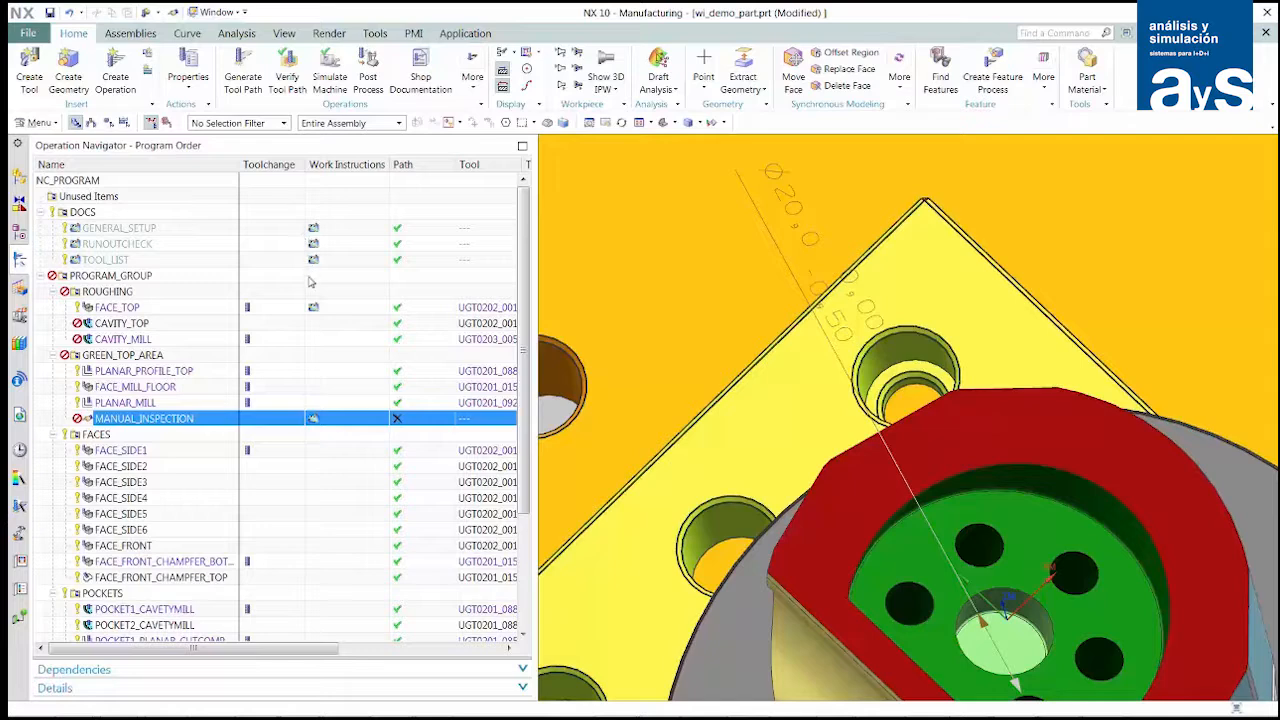
- Filter the program's operations to those that have work instructions, and turn the filter off again
right_click(211, 164)
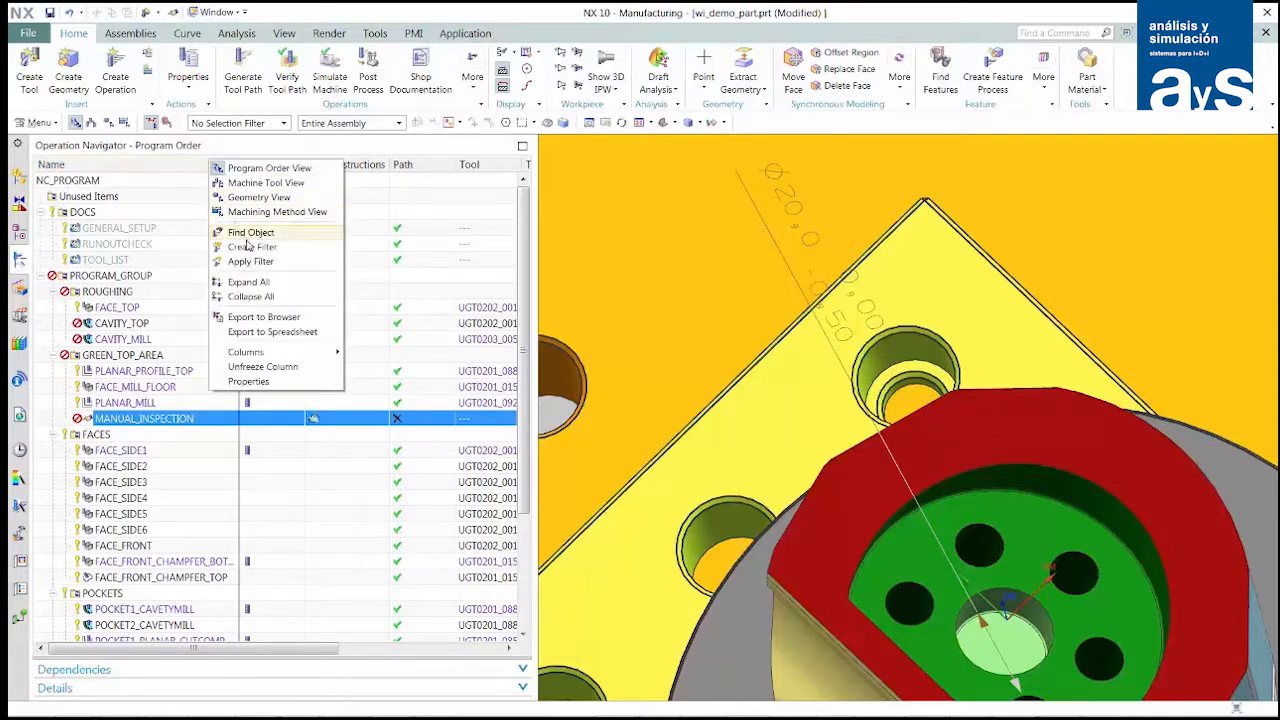
click(250, 247)
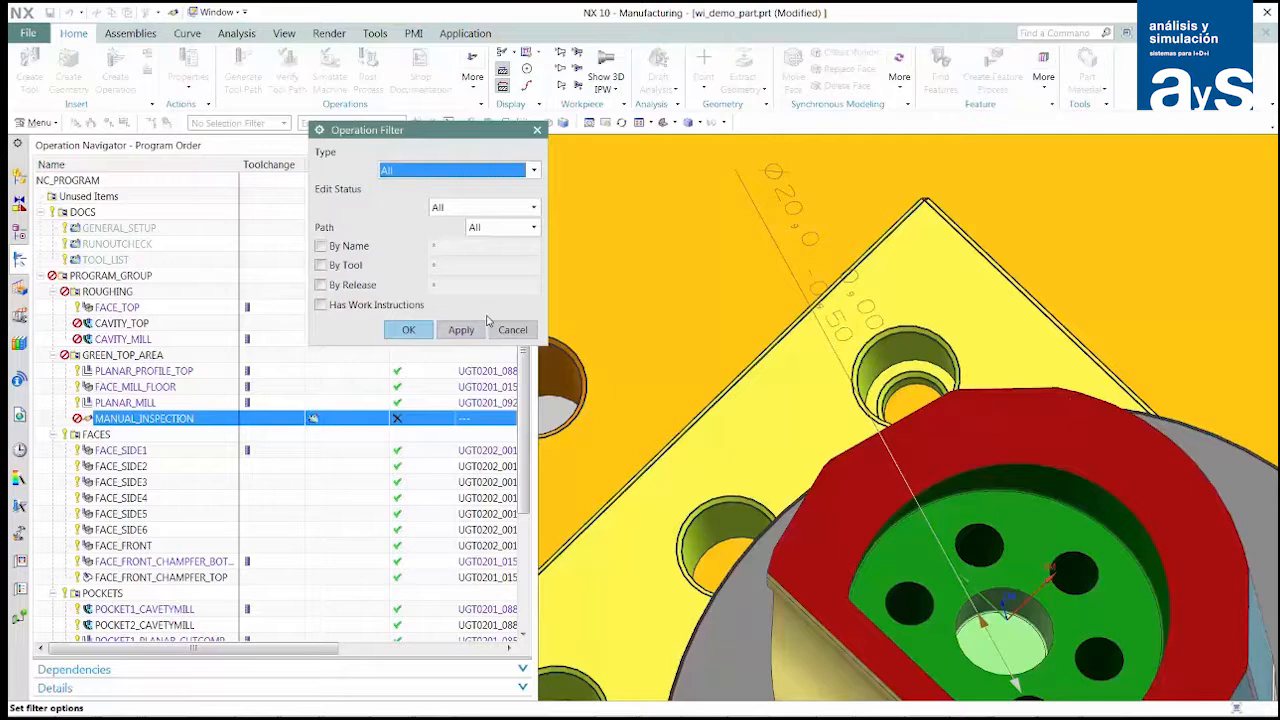
click(321, 305)
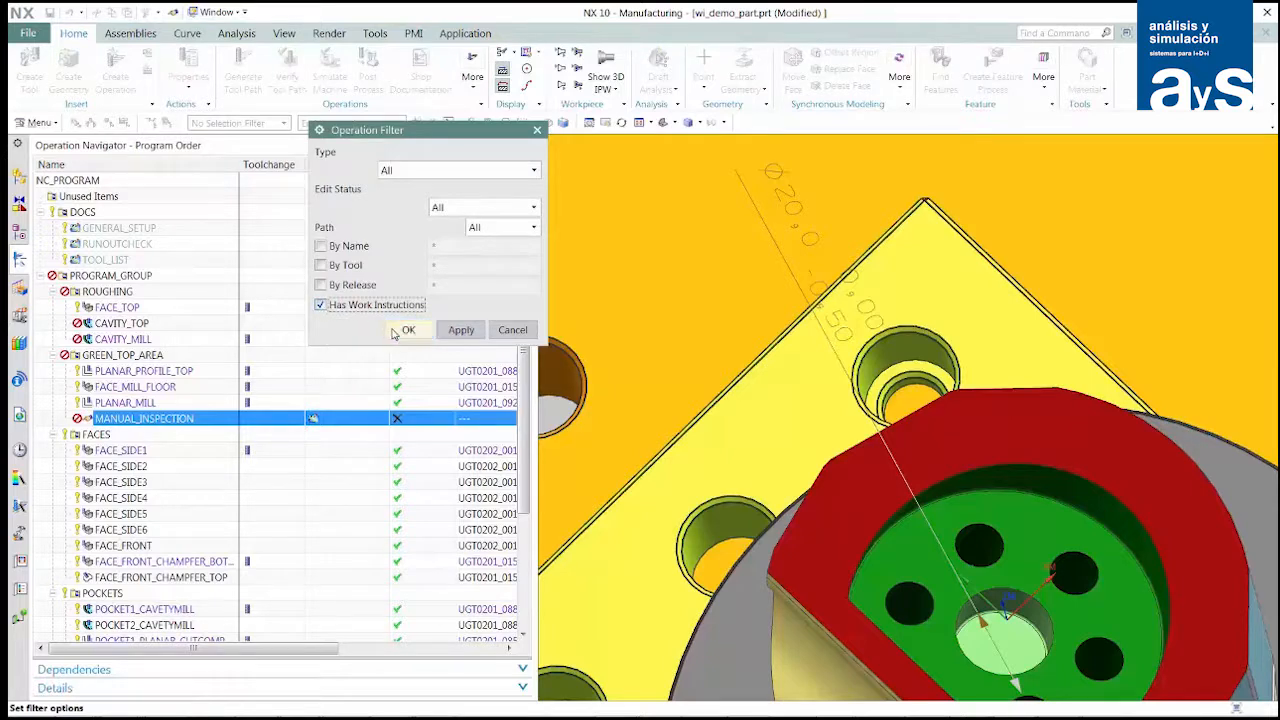
click(408, 330)
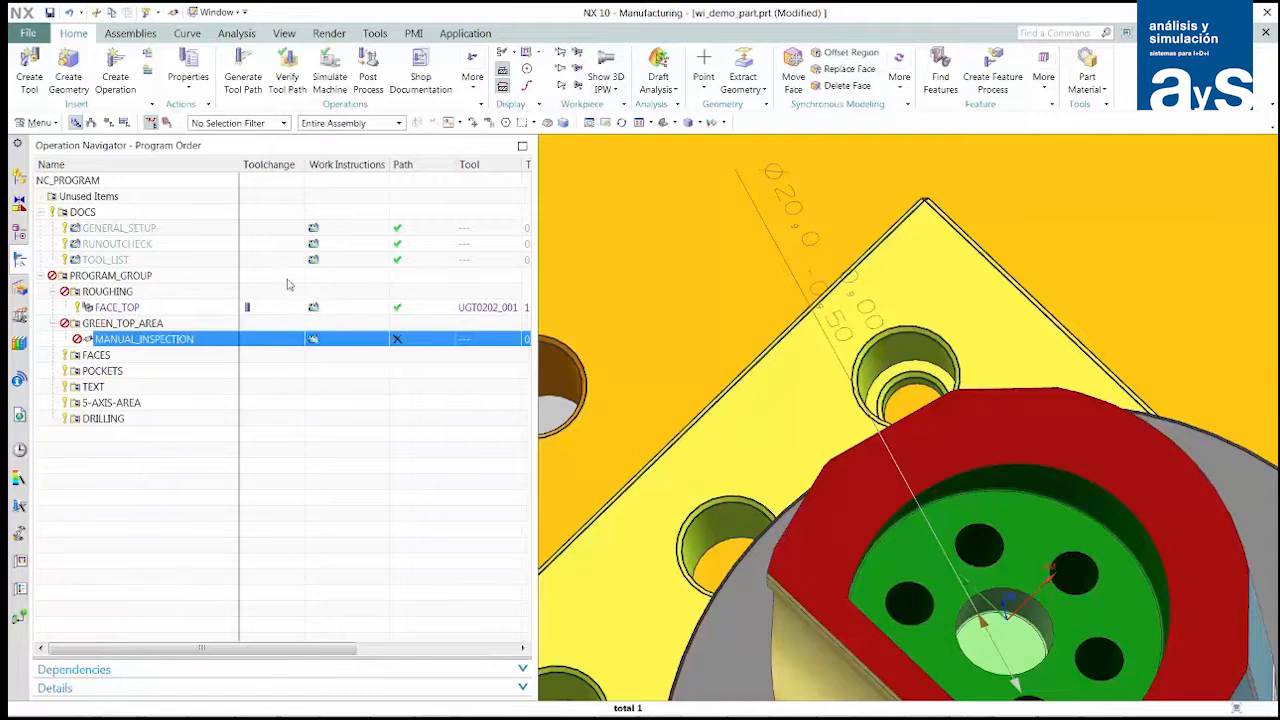
right_click(258, 168)
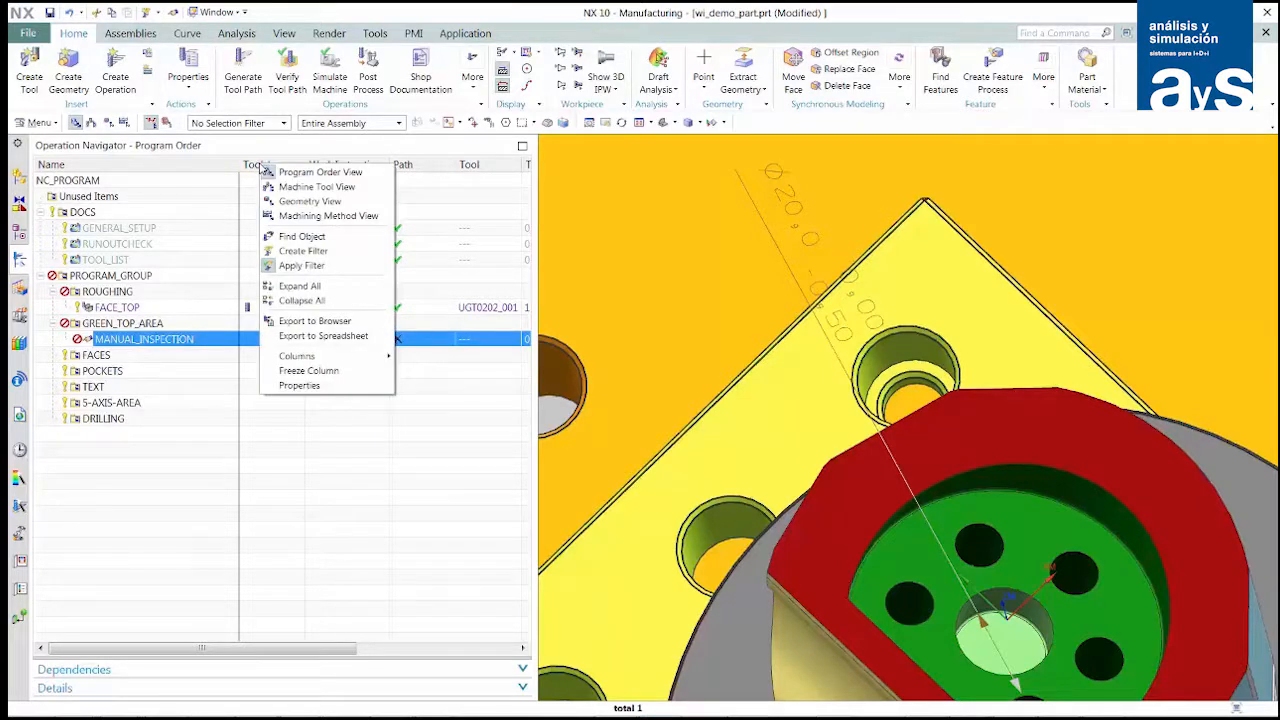
click(289, 261)
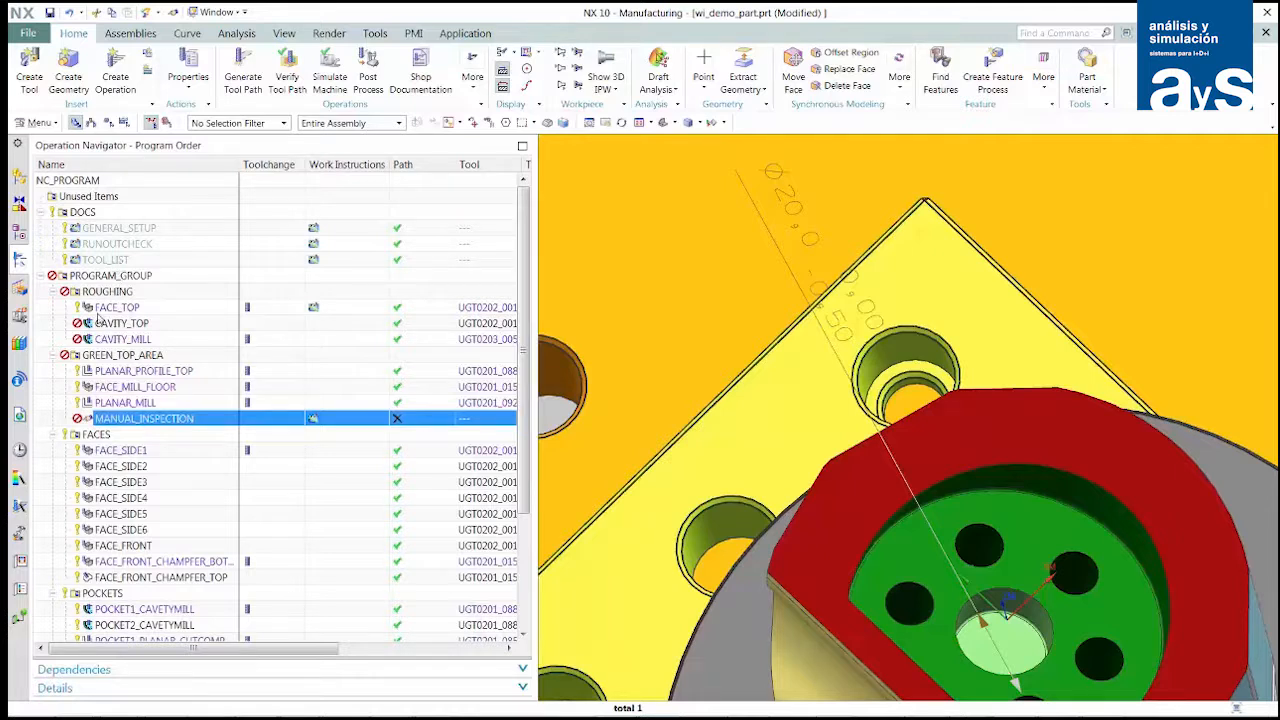
- Publish the work instructions of the whole NC_PROGRAM as a PDF with the file name C:\Temp\129
click(92, 184)
right_click(91, 183)
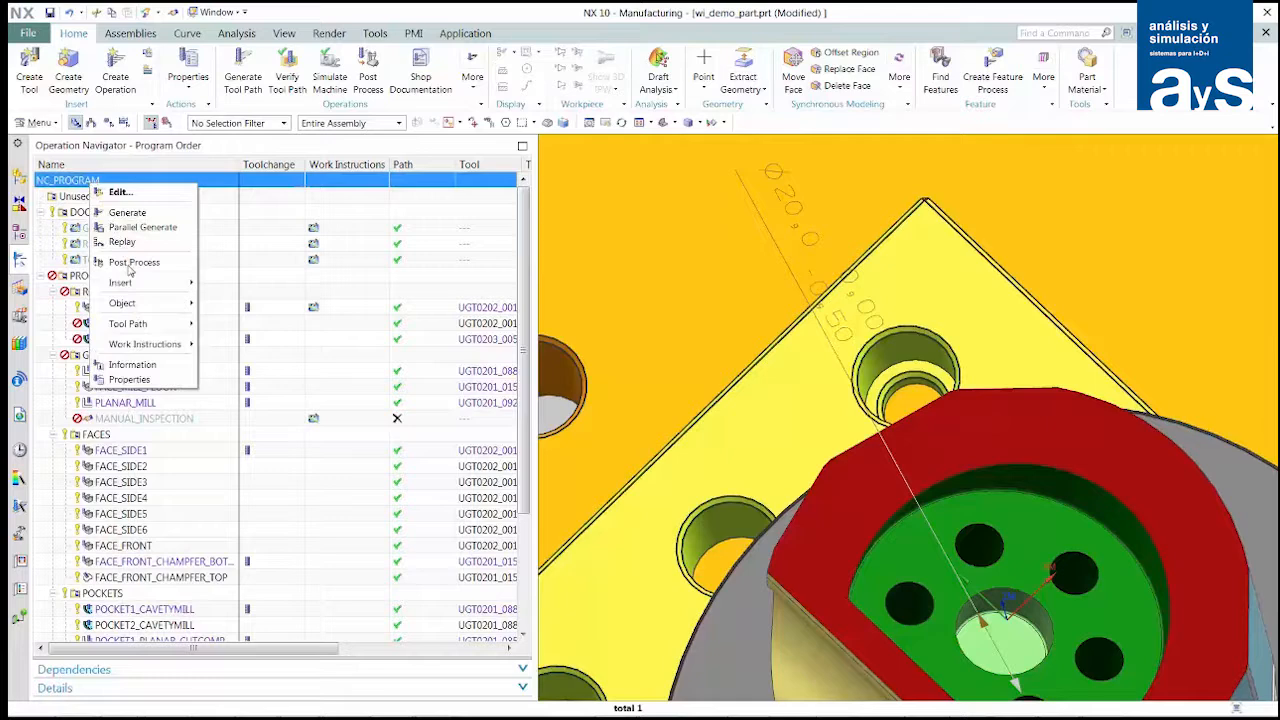
mouse_move(162, 346)
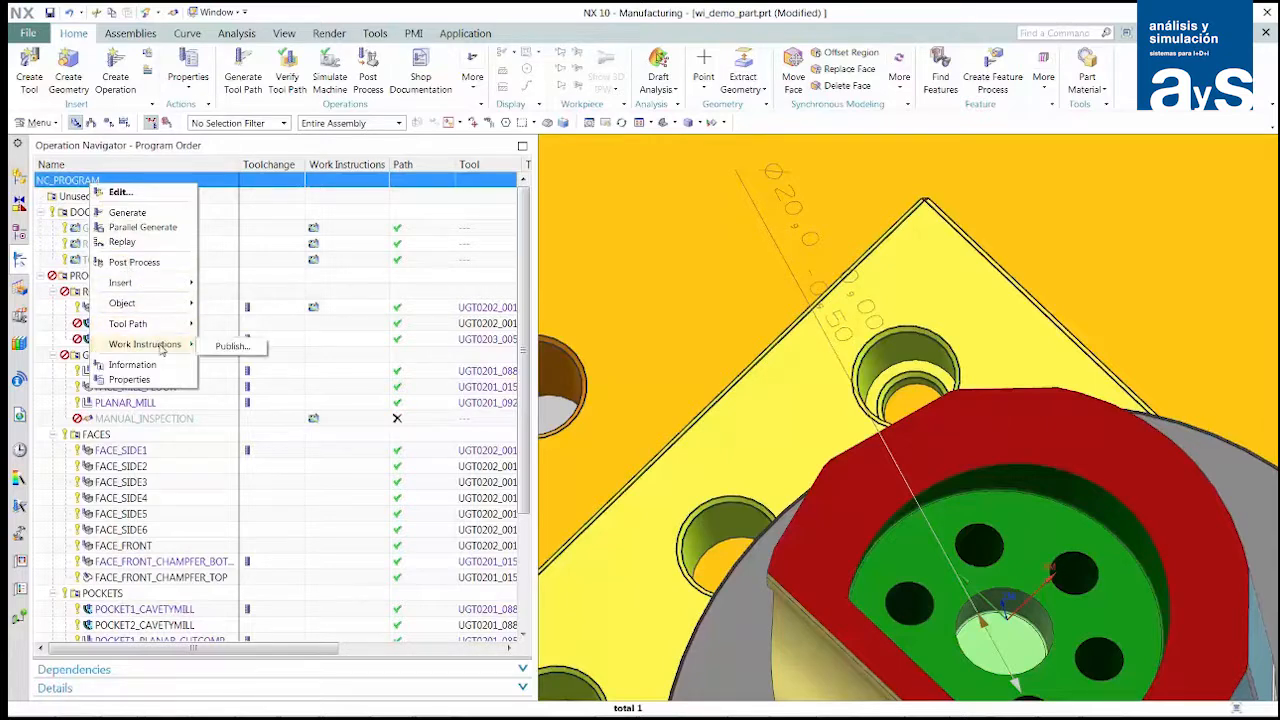
click(231, 346)
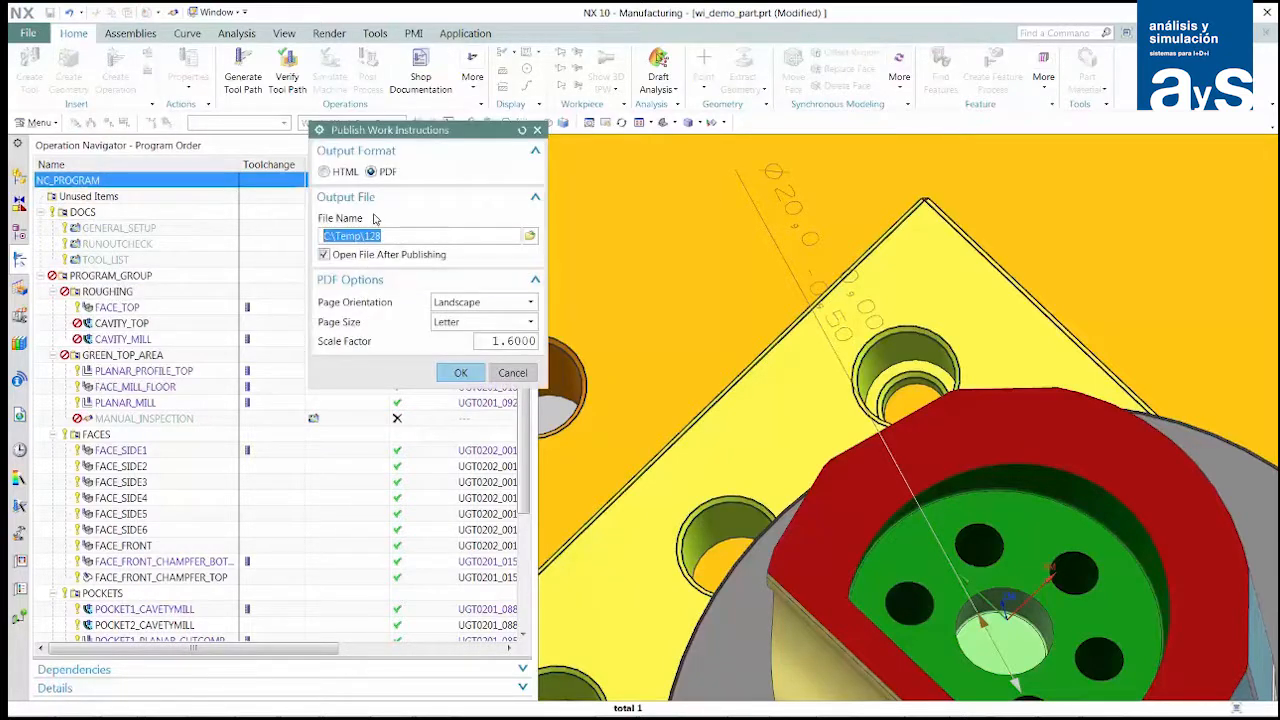
click(396, 238)
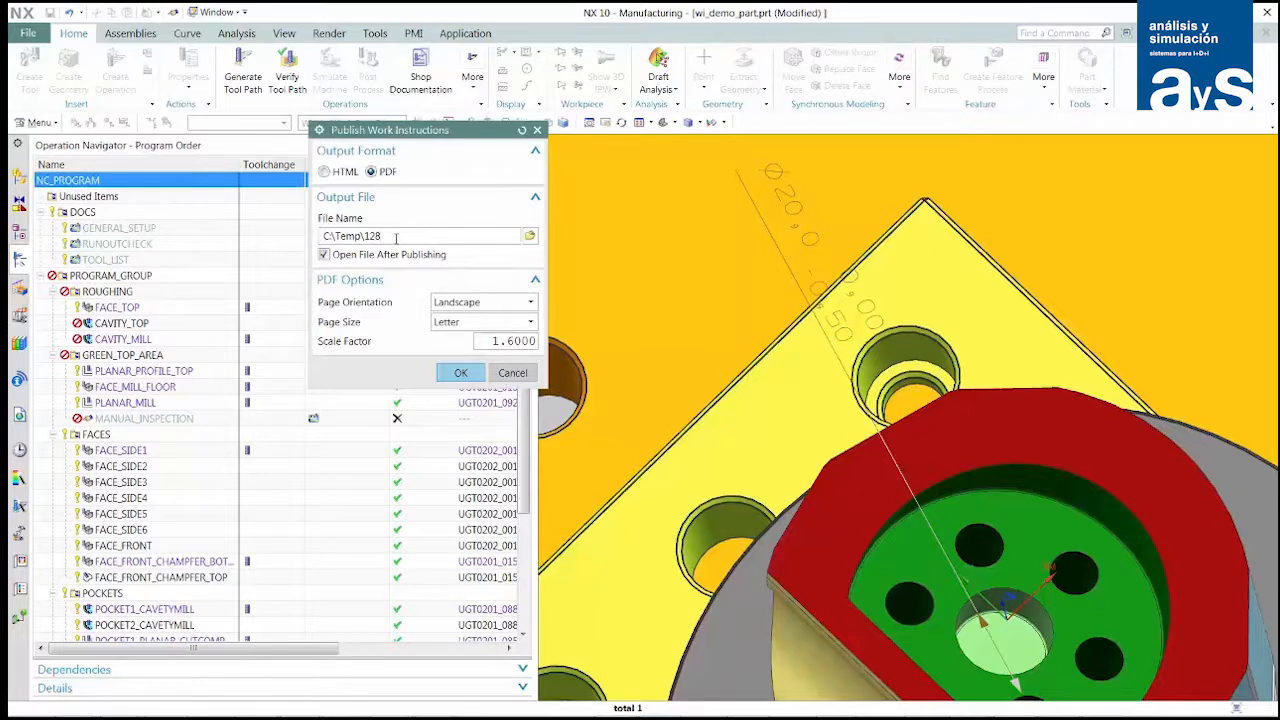
key(BackSpace)
click(461, 373)
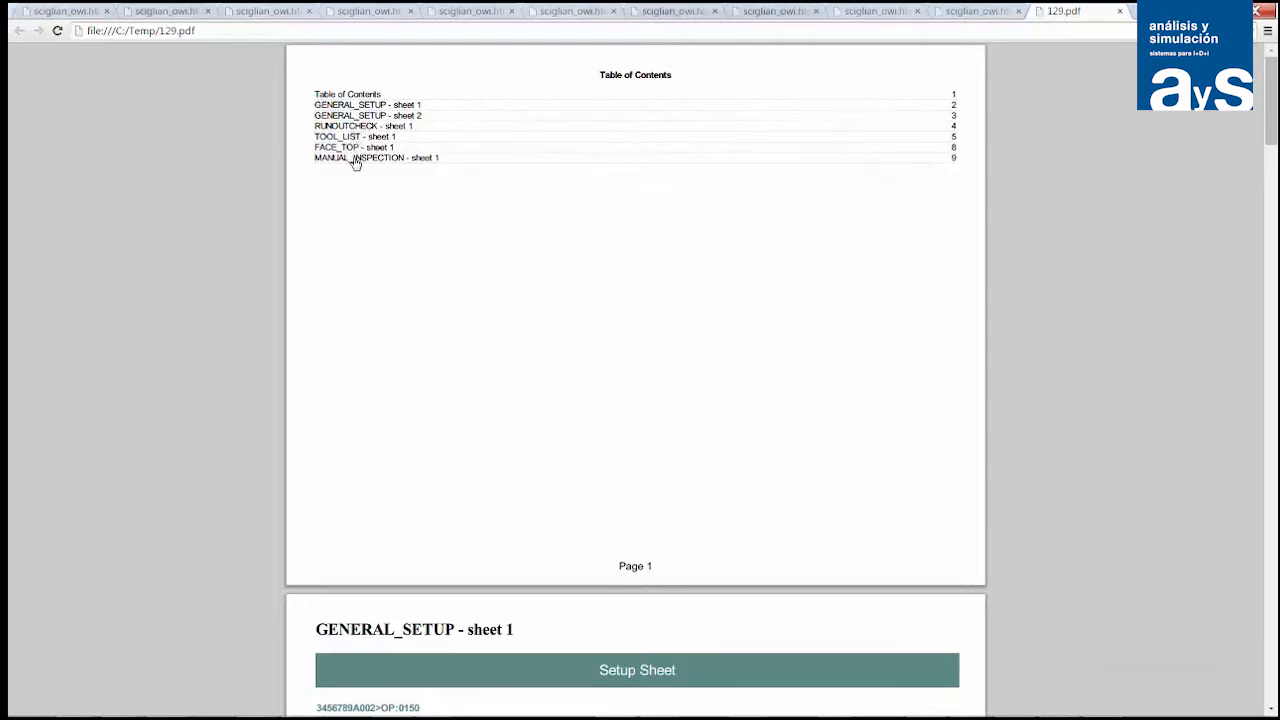
- Review the published PDF from the RUNOUTCHECK sheet through the tool list and FACE_TOP to the MANUAL_INSPECTION sheet, and close the browser
click(352, 128)
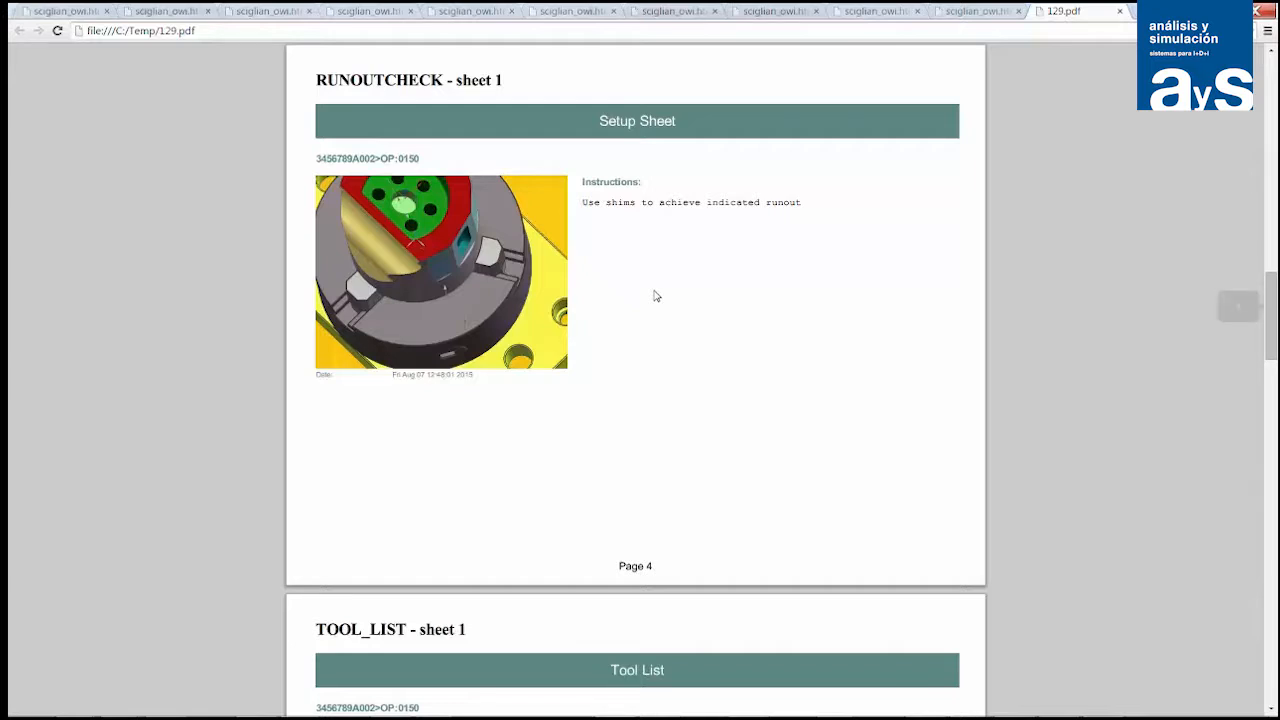
scroll(648, 296, down, 4)
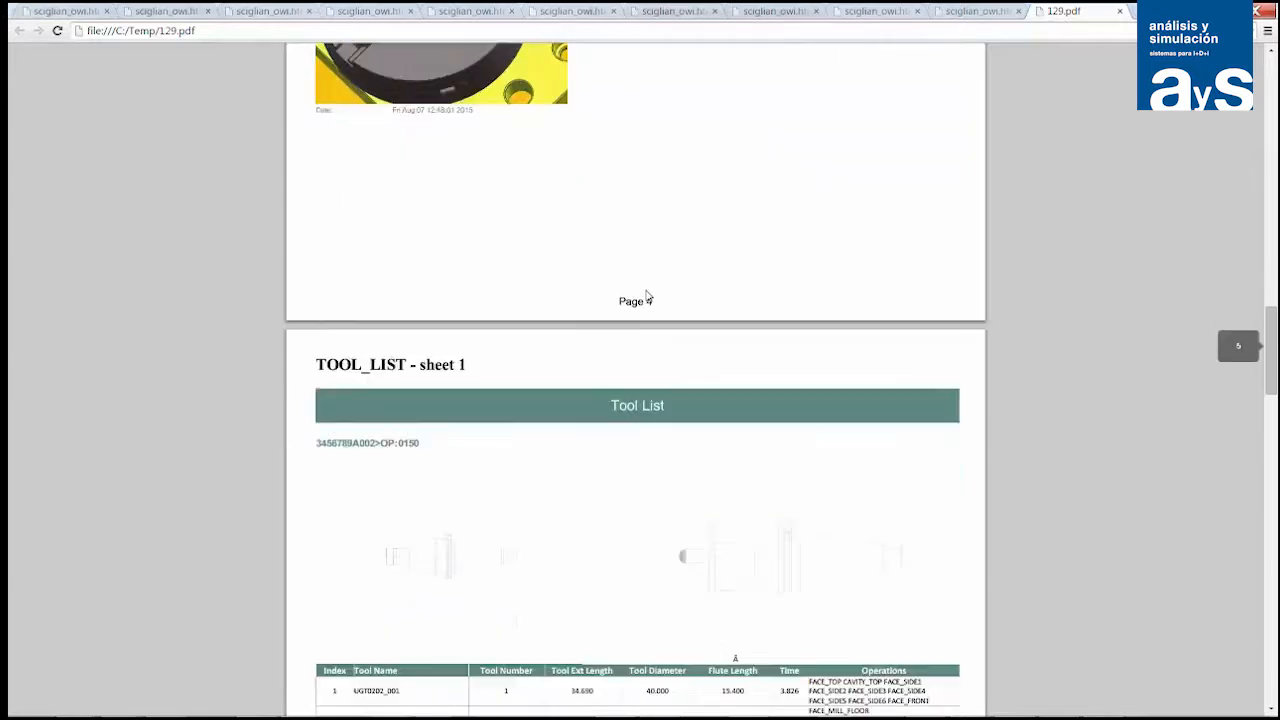
scroll(648, 296, down, 7)
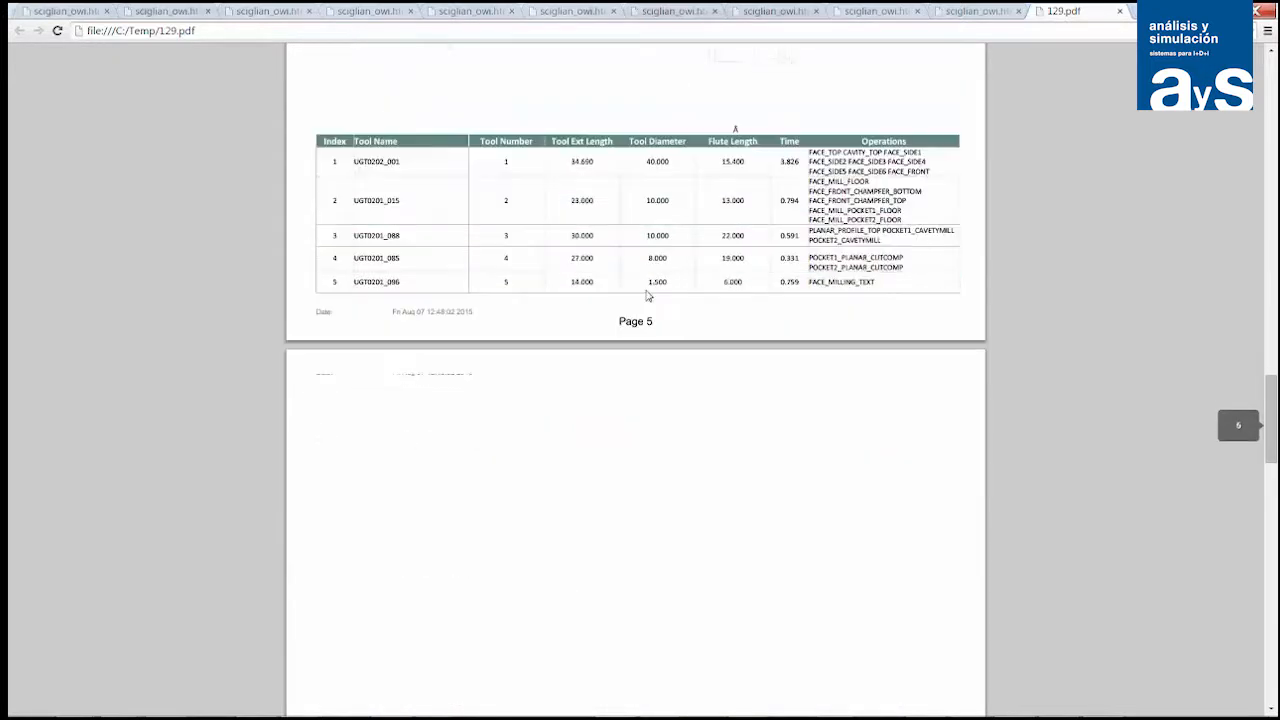
scroll(648, 296, down, 8)
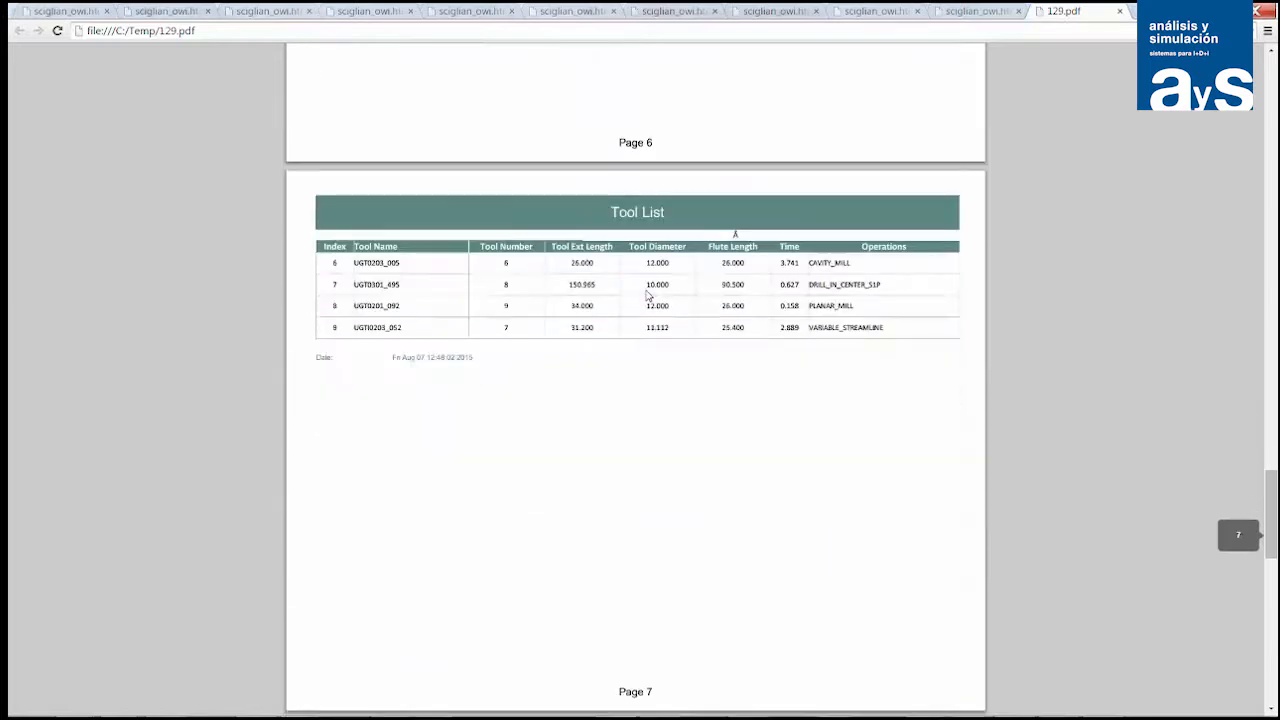
scroll(648, 296, down, 2)
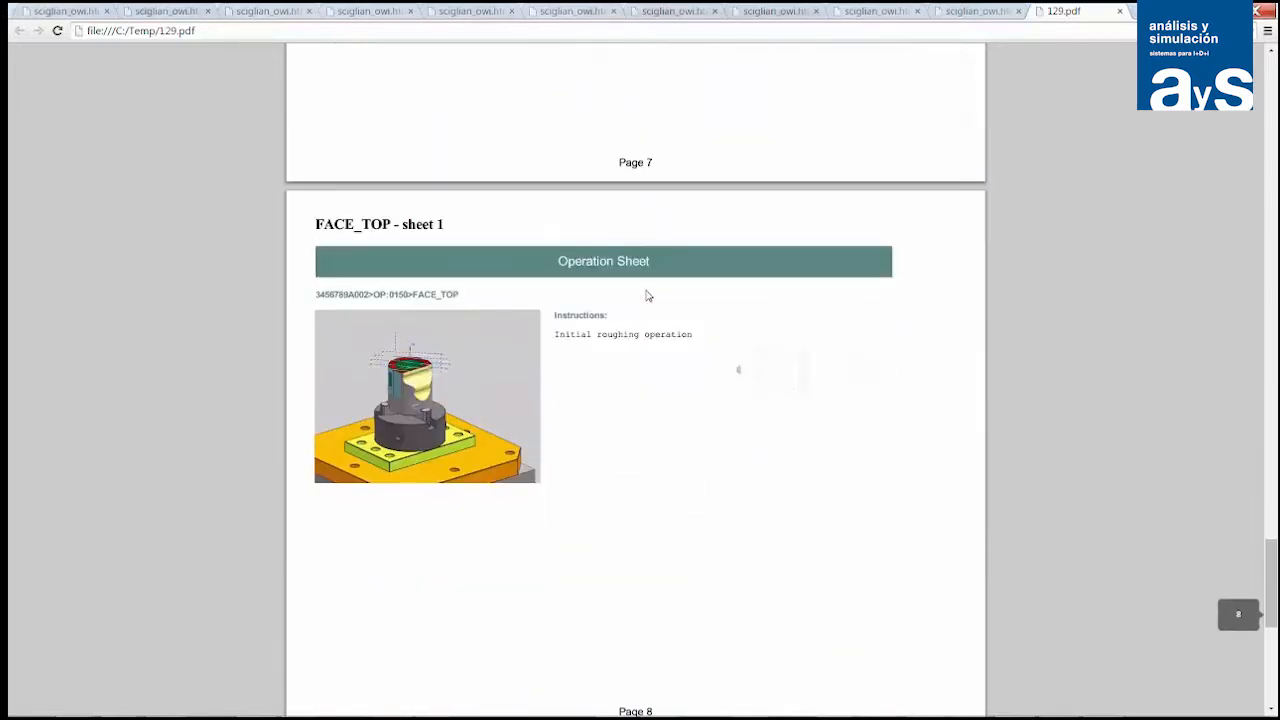
scroll(648, 296, down, 3)
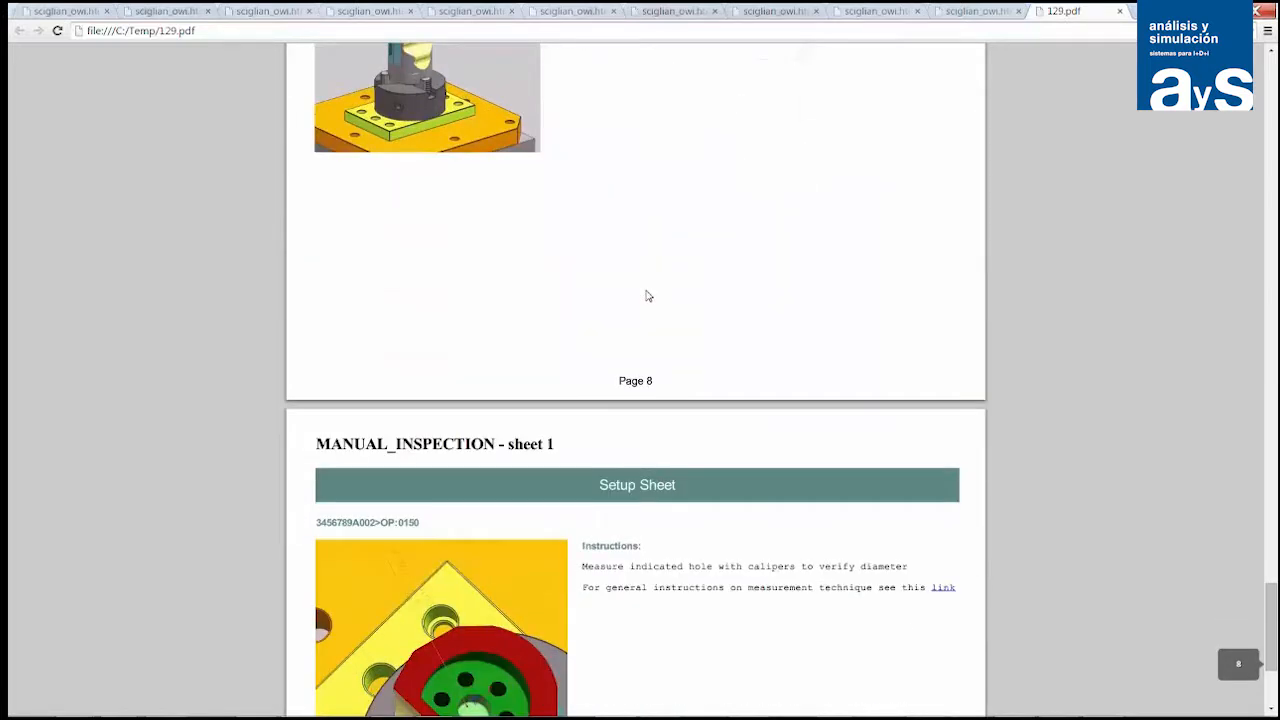
scroll(648, 296, down, 2)
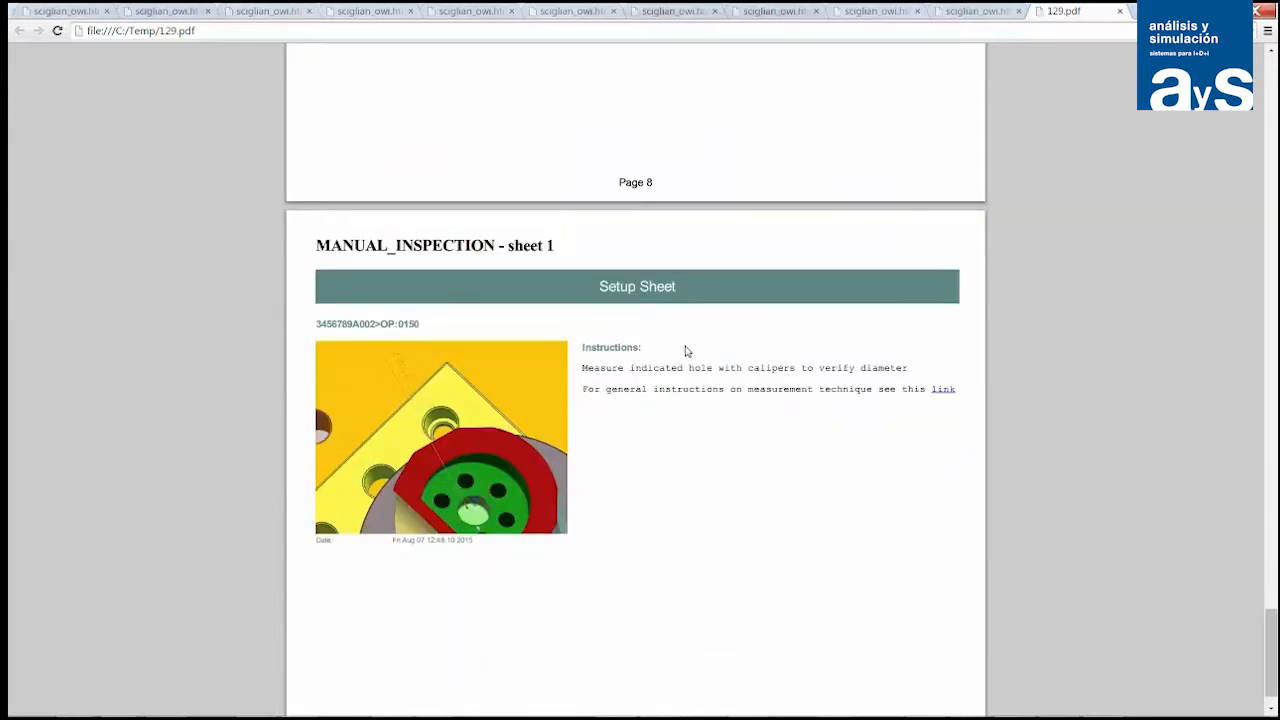
scroll(686, 351, down, 1)
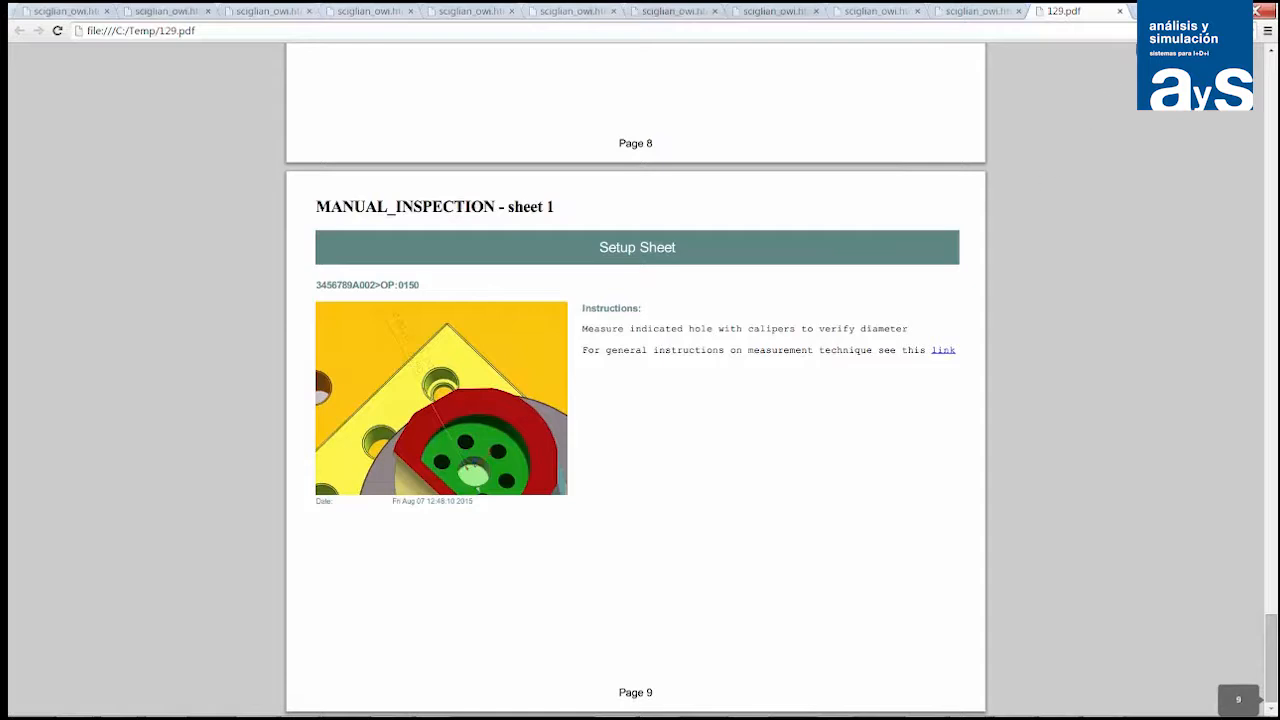
click(1257, 11)
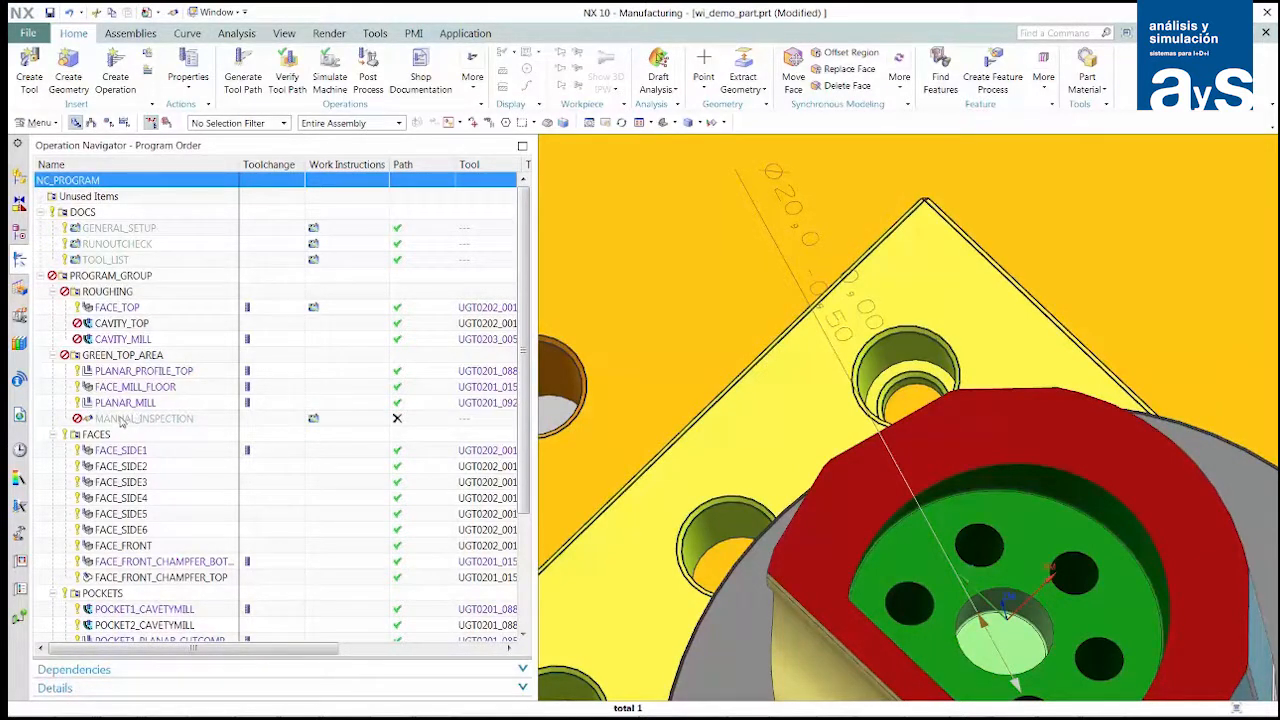
- Set the FACE_TOP operation's stepover to 25 percent of flat diameter, regenerate its tool path, and accept the operation
click(104, 310)
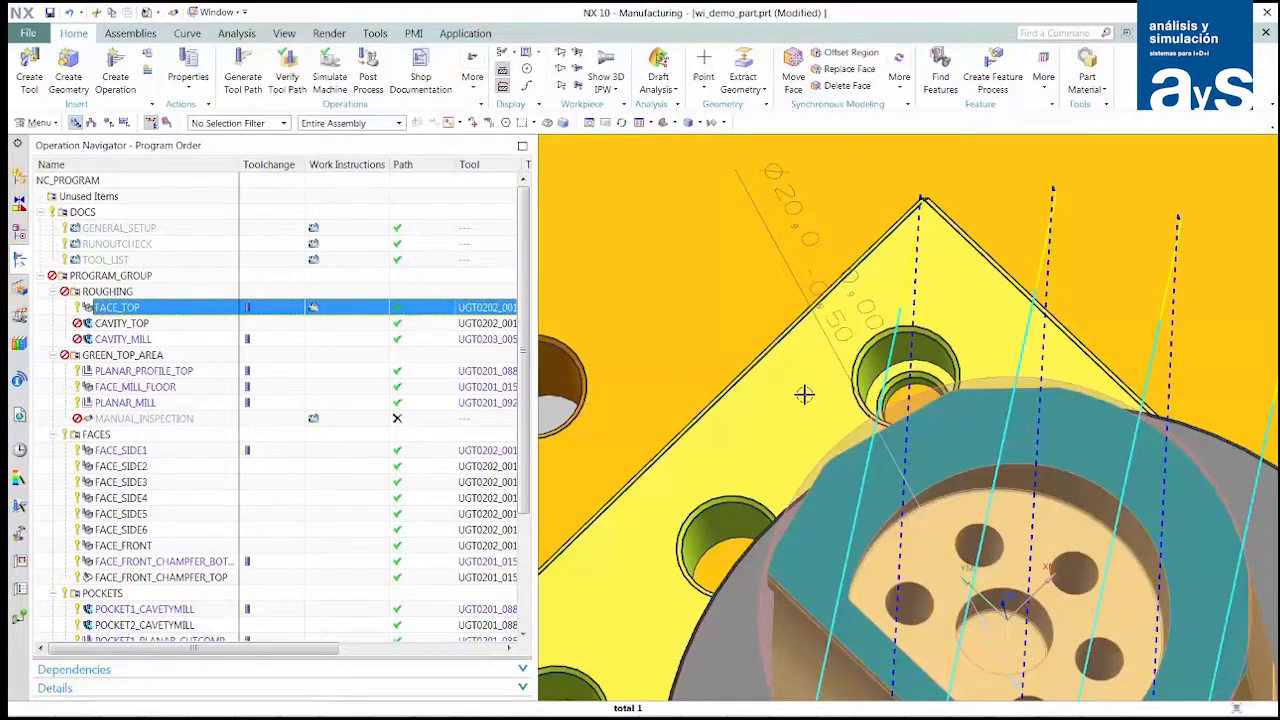
scroll(896, 412, up, 1)
scroll(896, 412, down, 4)
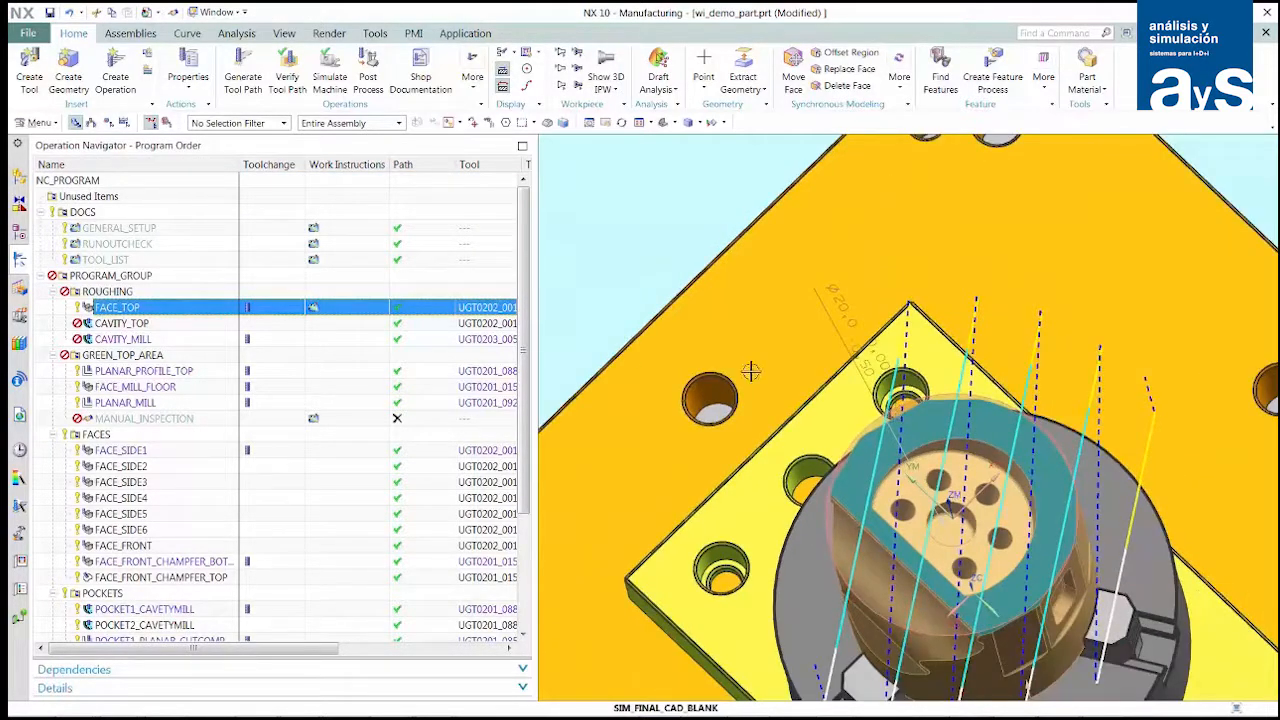
double_click(104, 306)
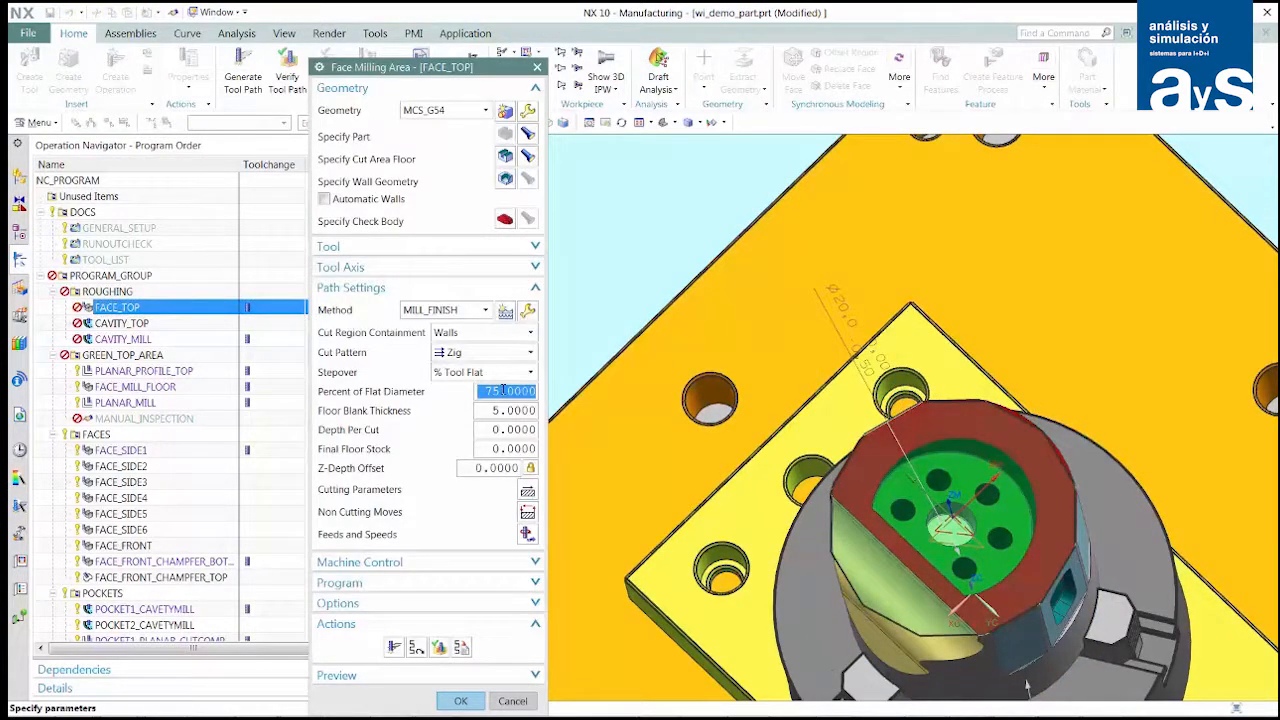
text(2)
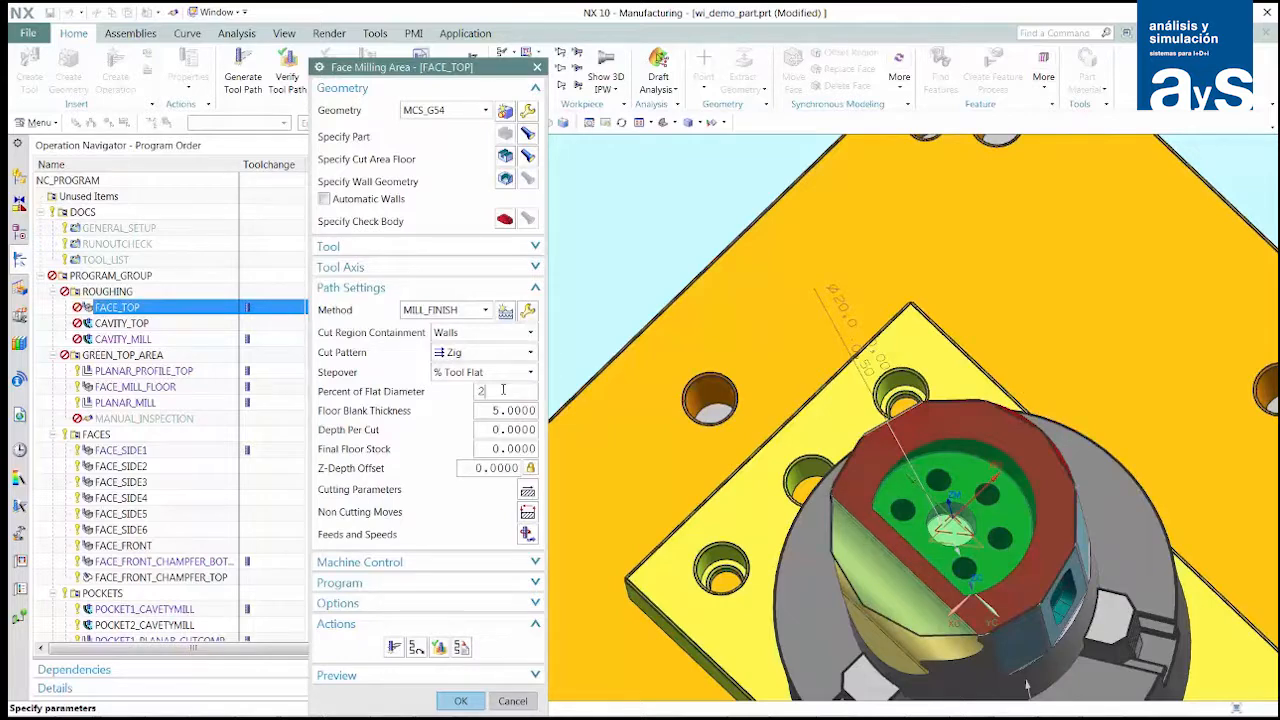
text(5)
key(Tab)
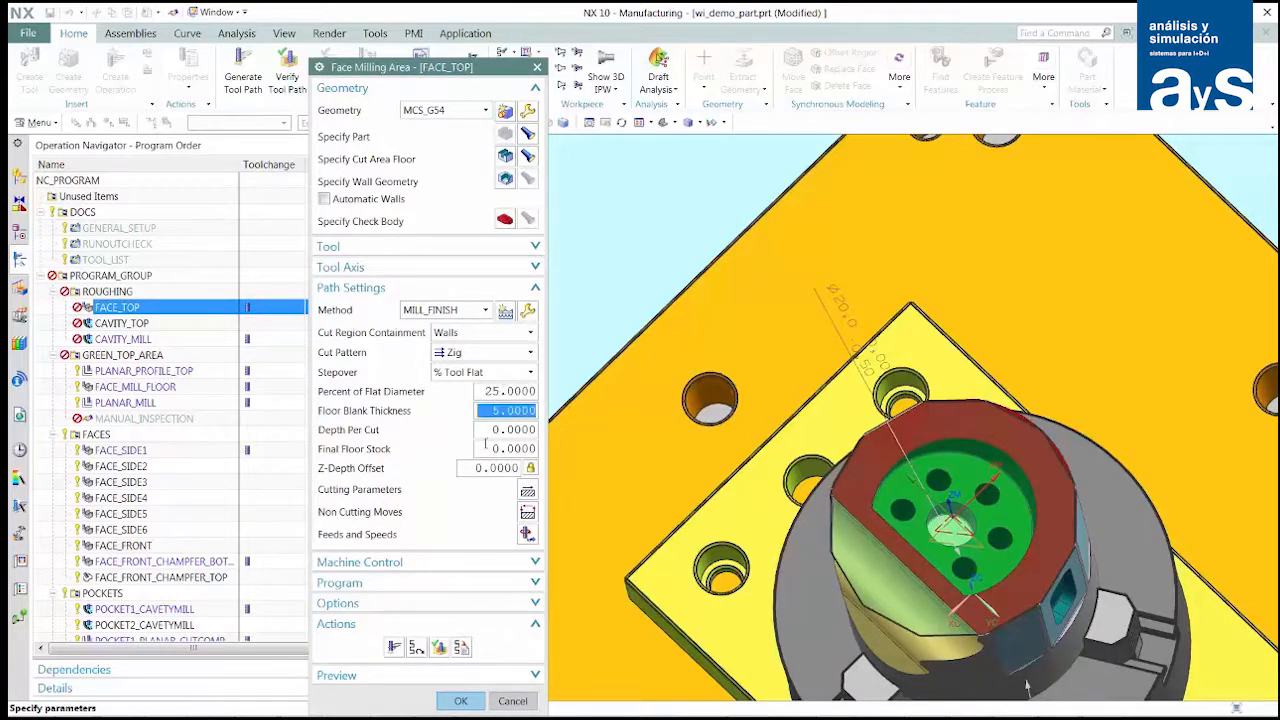
click(393, 648)
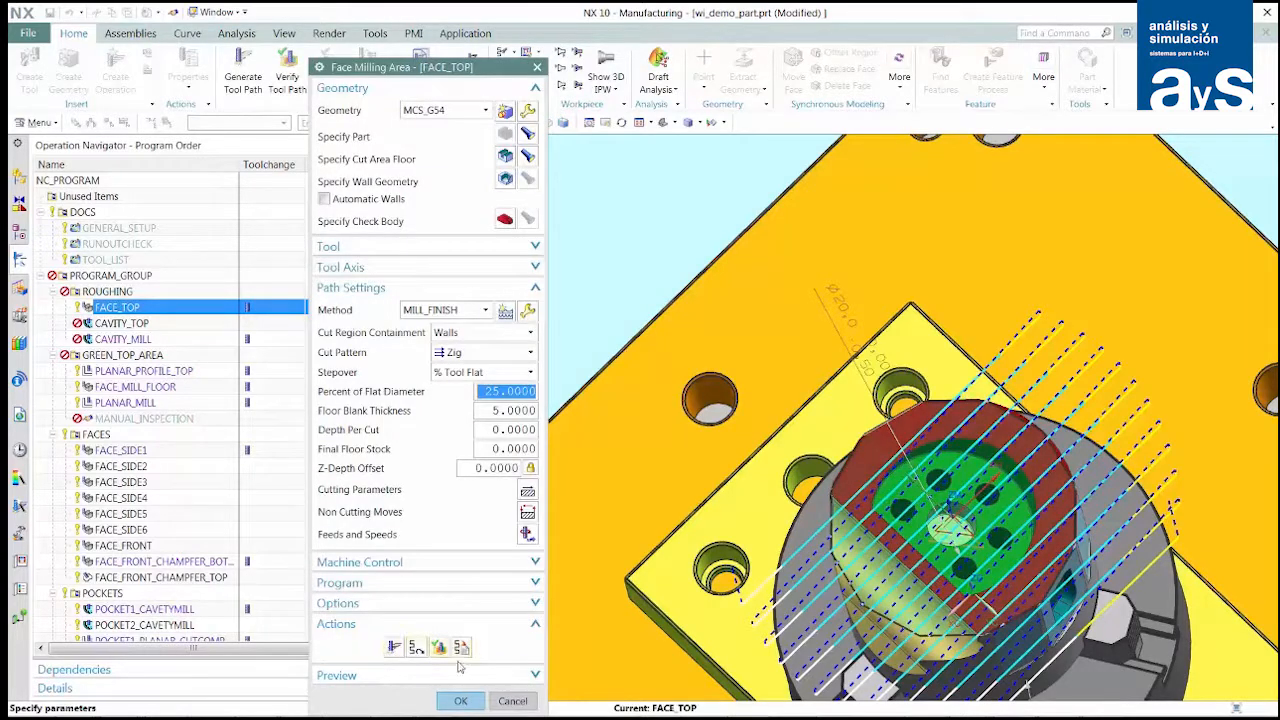
click(465, 701)
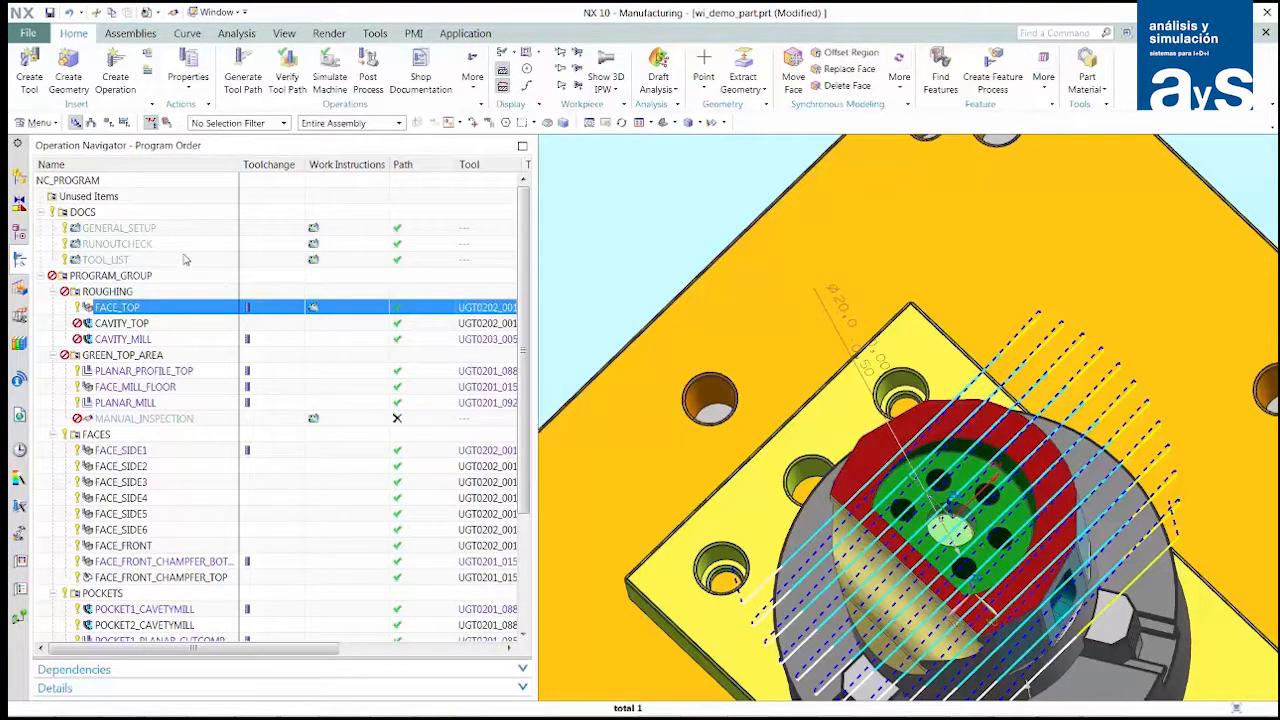
- Publish the whole NC_PROGRAM's work instructions as PDF file C:\Temp\130, and check the FACE_TOP sheet in it
click(95, 181)
right_click(96, 184)
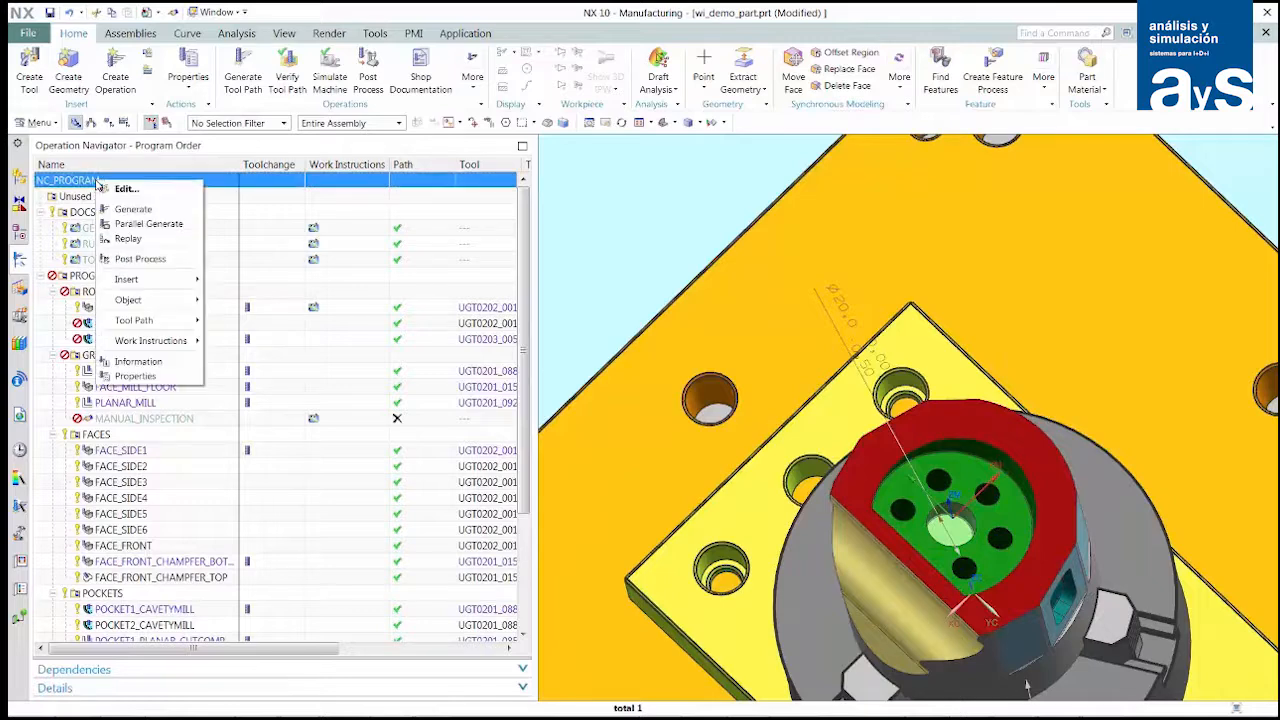
mouse_move(166, 343)
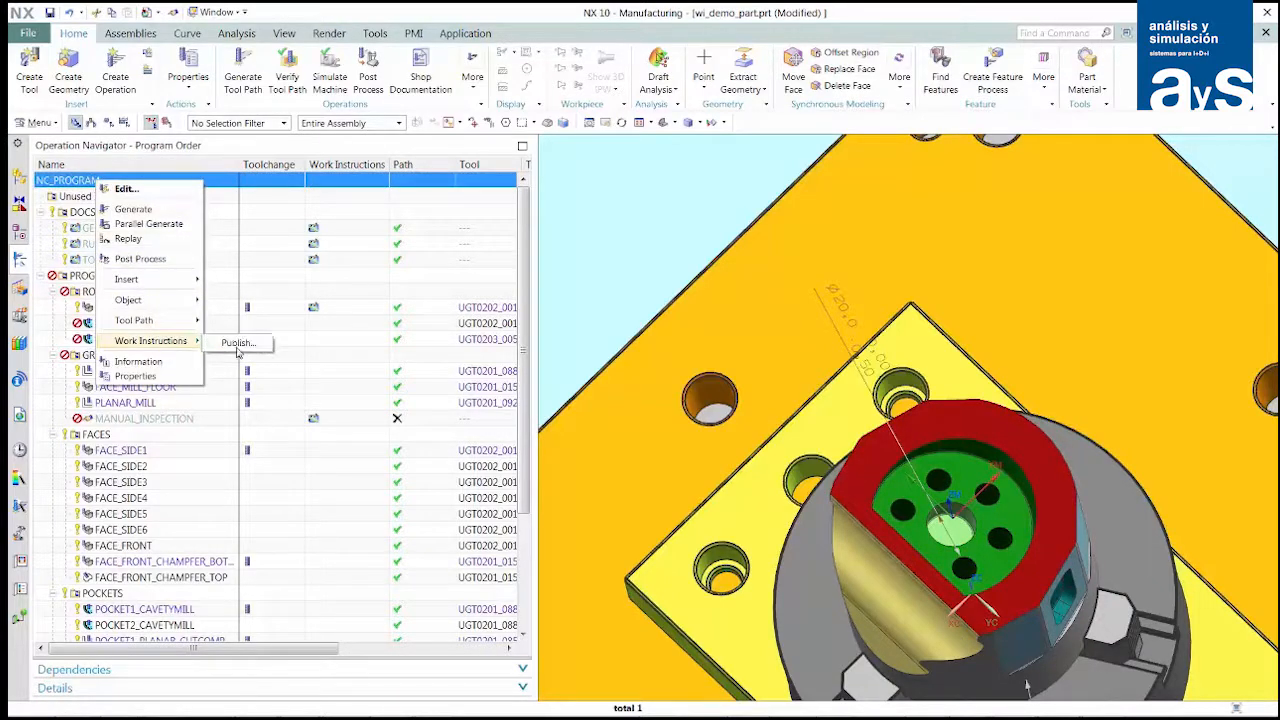
click(240, 343)
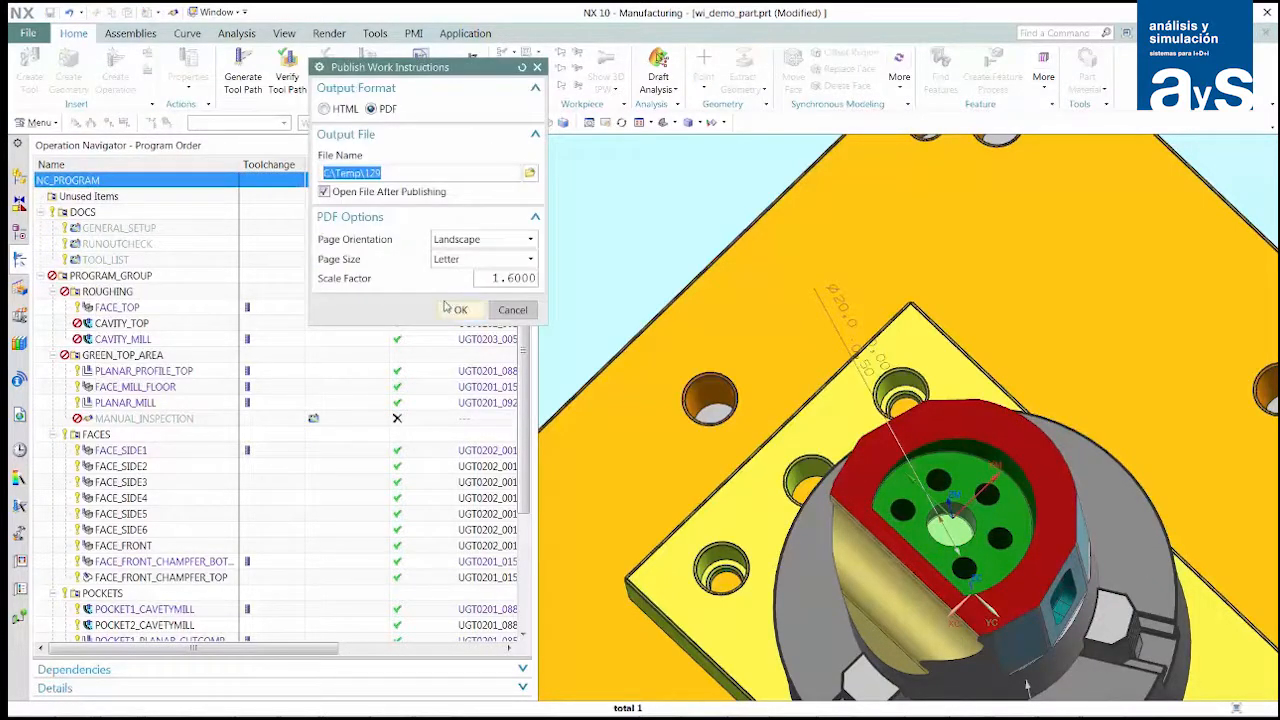
click(422, 176)
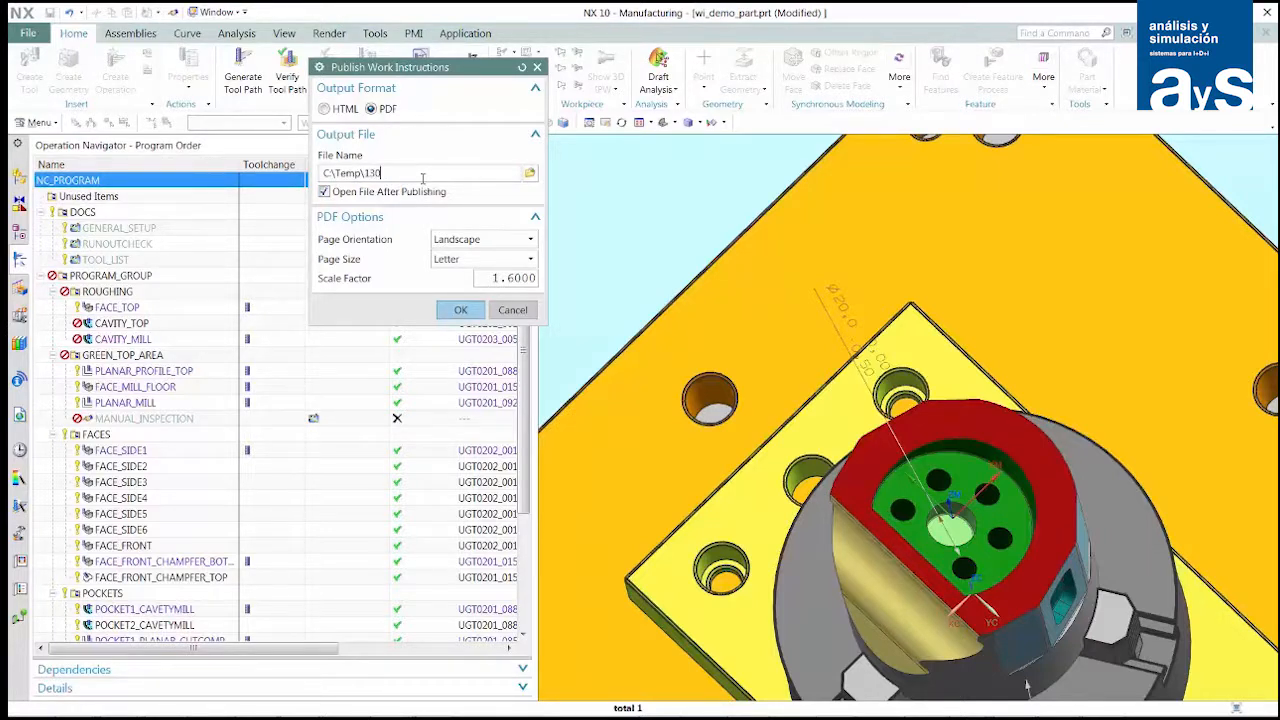
click(461, 310)
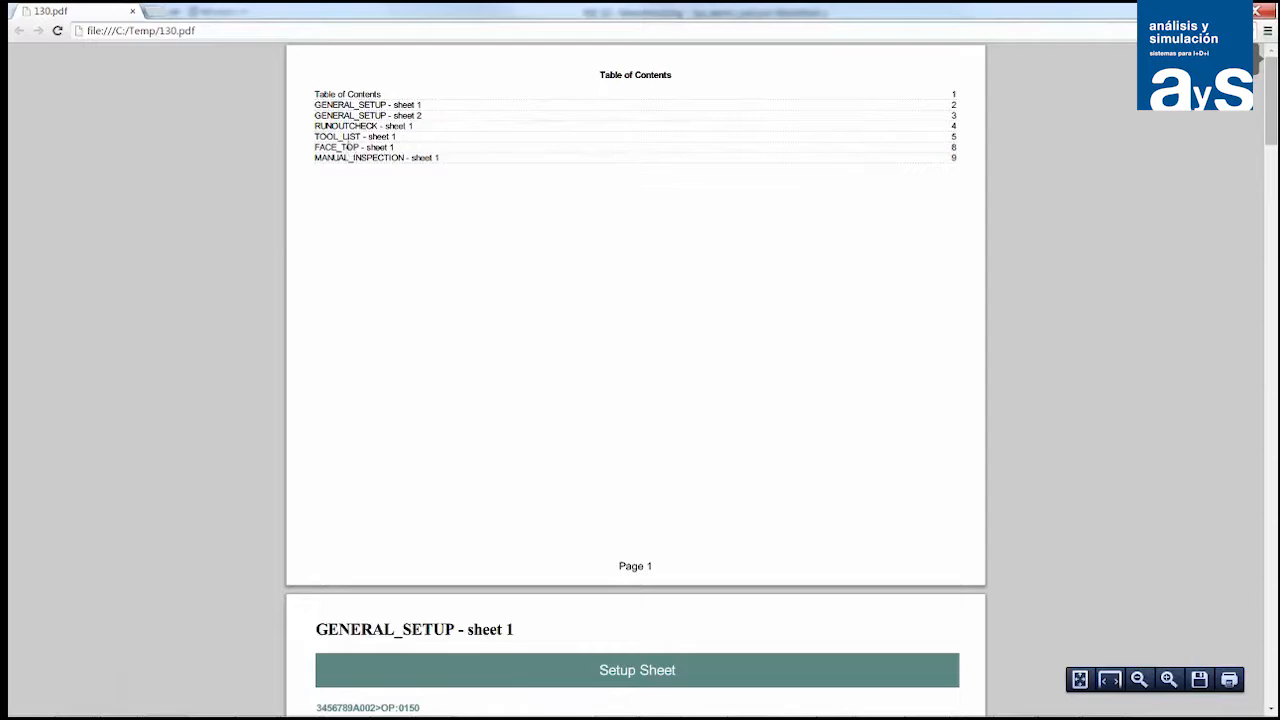
click(348, 147)
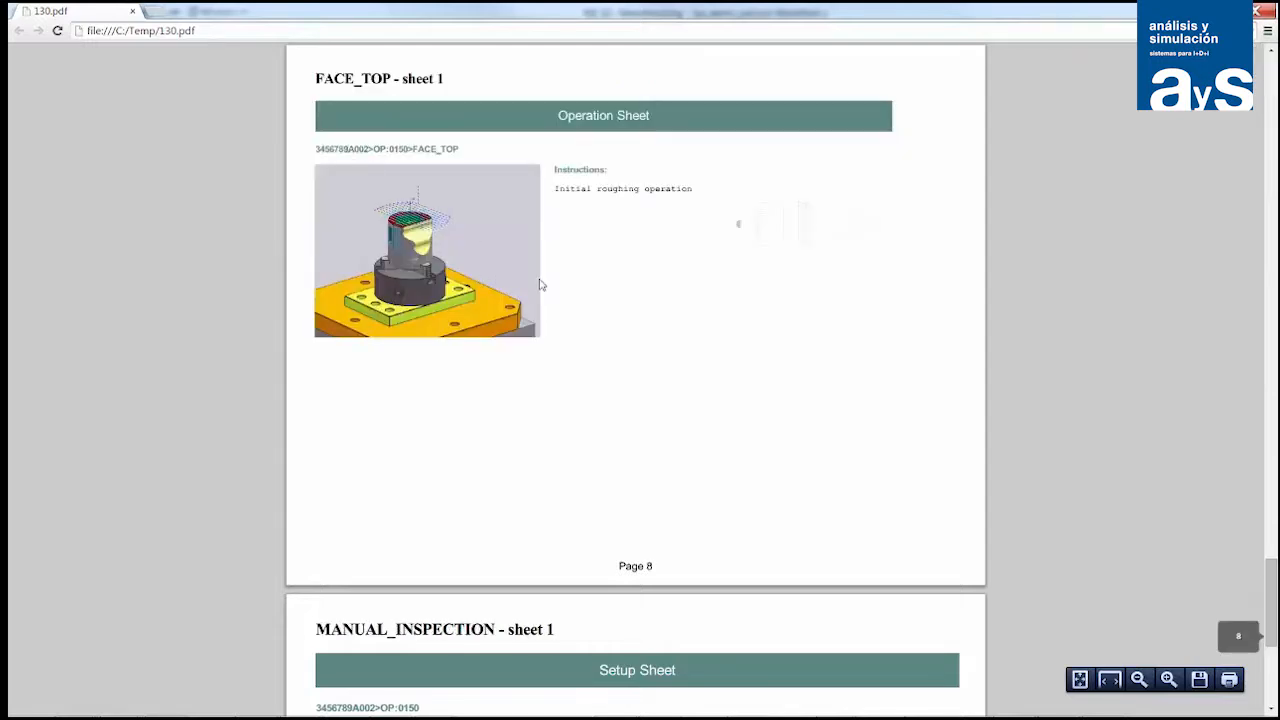